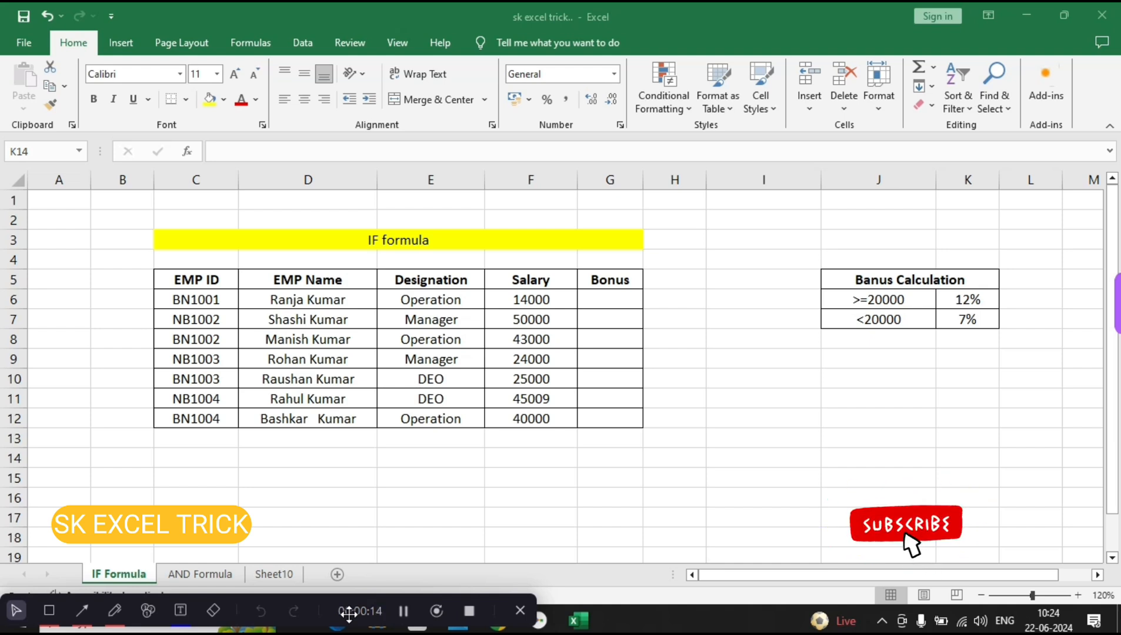
Step: Examine the employee table on the IF Formula sheet, covering the ID, name, designation, salary and bonus columns
{"action": "left_click", "coordinate": [182, 570]}
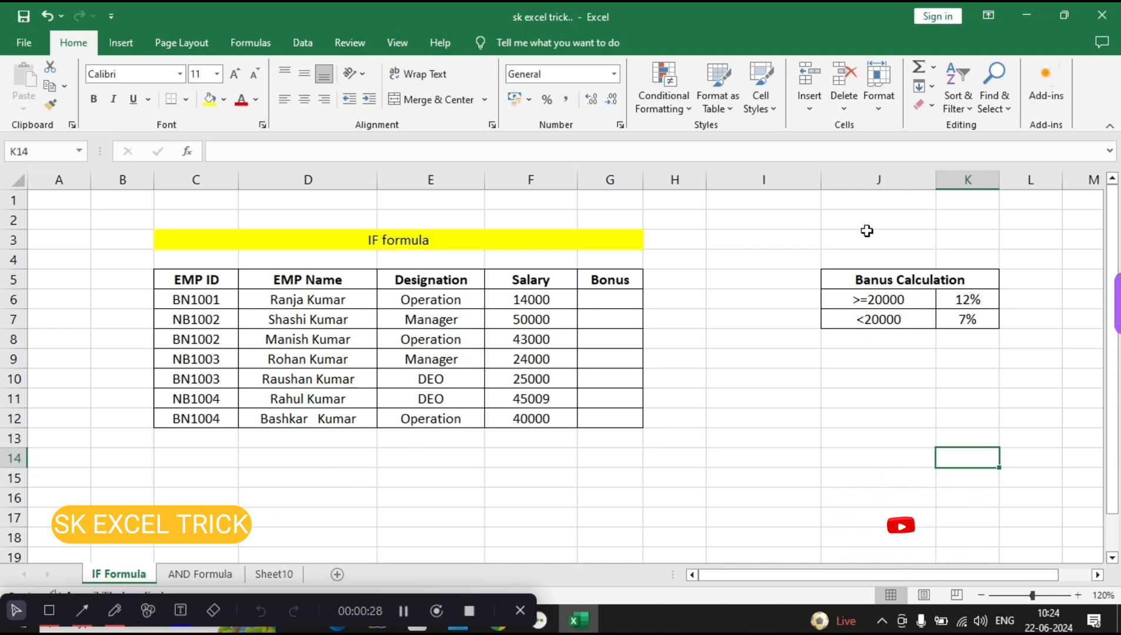
{"action": "left_click_drag", "start_coordinate": [882, 280], "coordinate": [890, 310]}
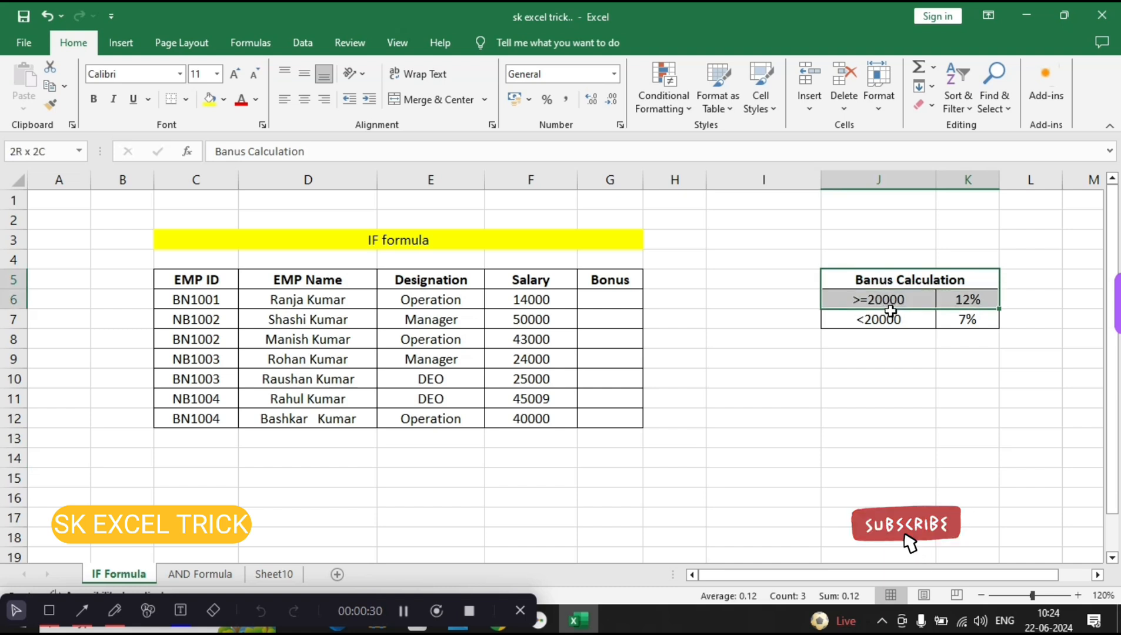
{"action": "left_click", "coordinate": [199, 286]}
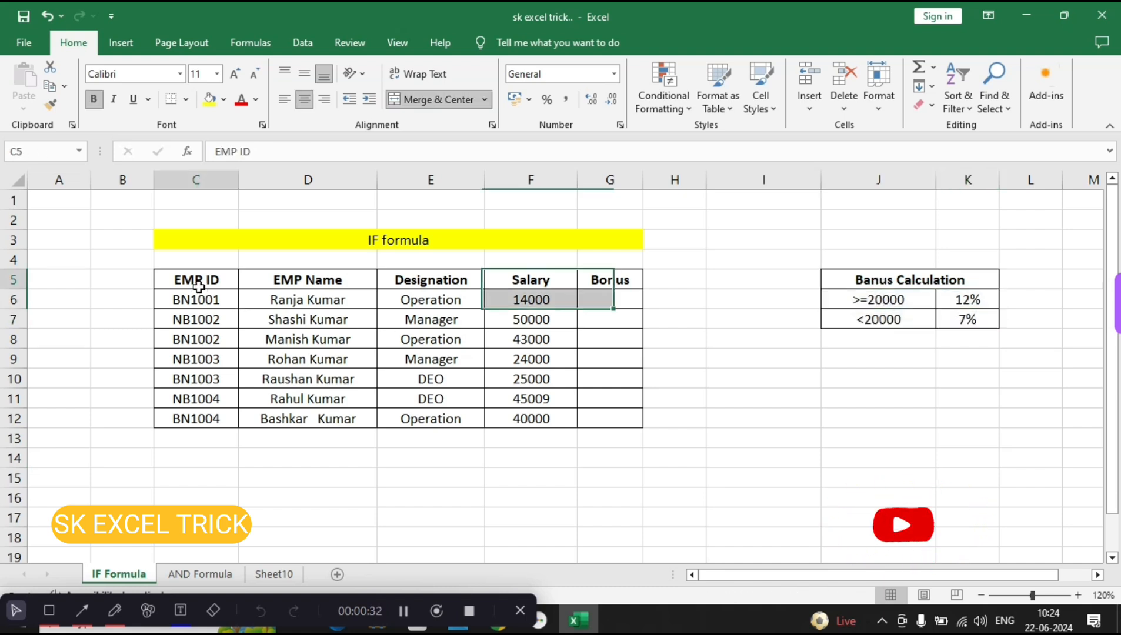
{"action": "left_click_drag", "start_coordinate": [198, 286], "coordinate": [203, 419]}
{"action": "left_click_drag", "start_coordinate": [332, 276], "coordinate": [344, 383]}
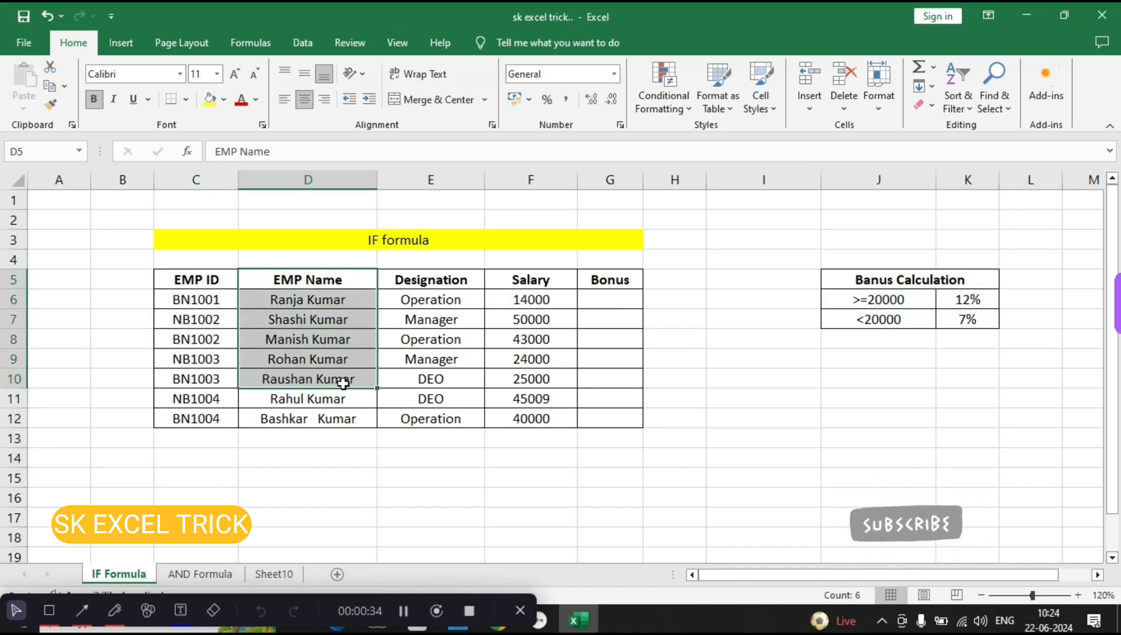
{"action": "left_click_drag", "start_coordinate": [448, 283], "coordinate": [462, 420]}
{"action": "left_click", "coordinate": [531, 268]}
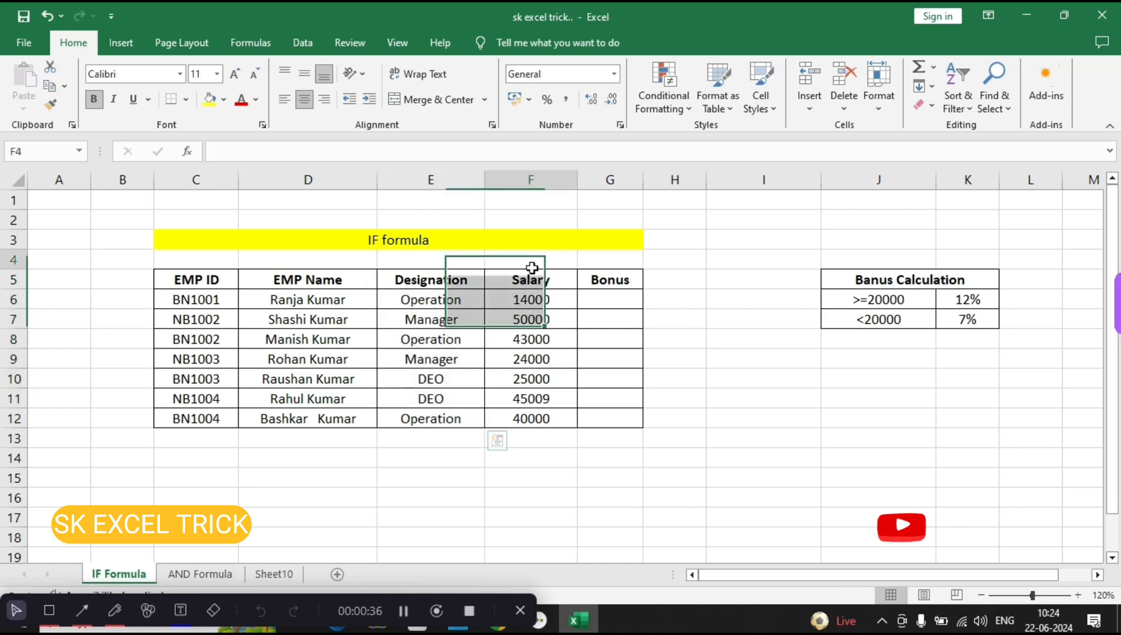
{"action": "left_click_drag", "start_coordinate": [531, 276], "coordinate": [532, 419]}
{"action": "left_click", "coordinate": [611, 297]}
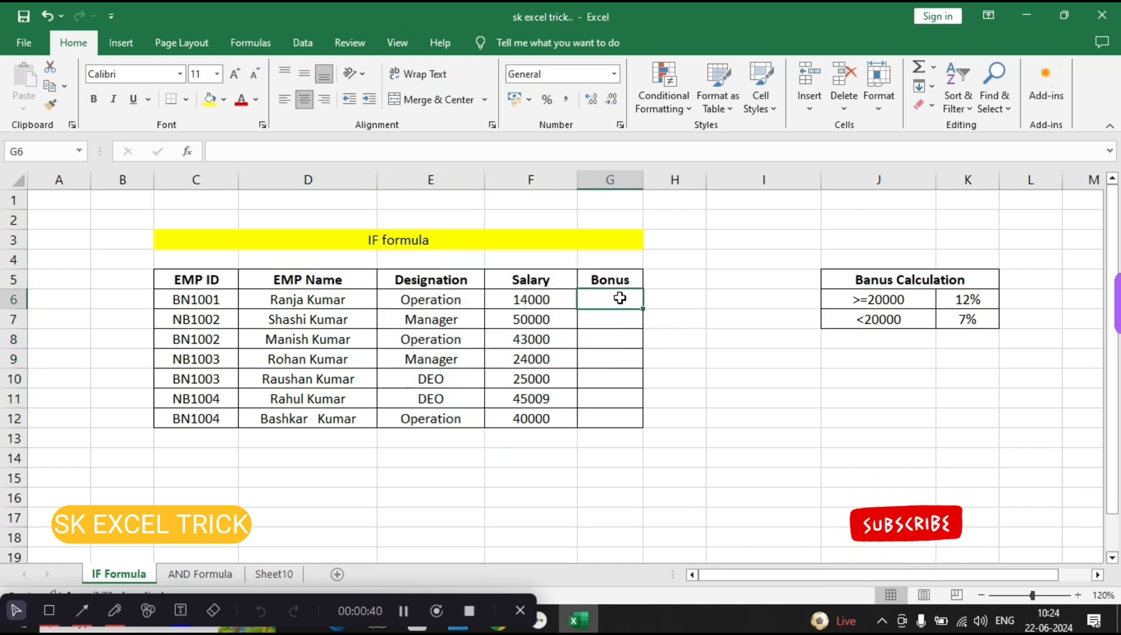
Step: Review the bonus calculation rules for salaries below 20000 and for salaries of 20000 or more
{"action": "left_click", "coordinate": [918, 283]}
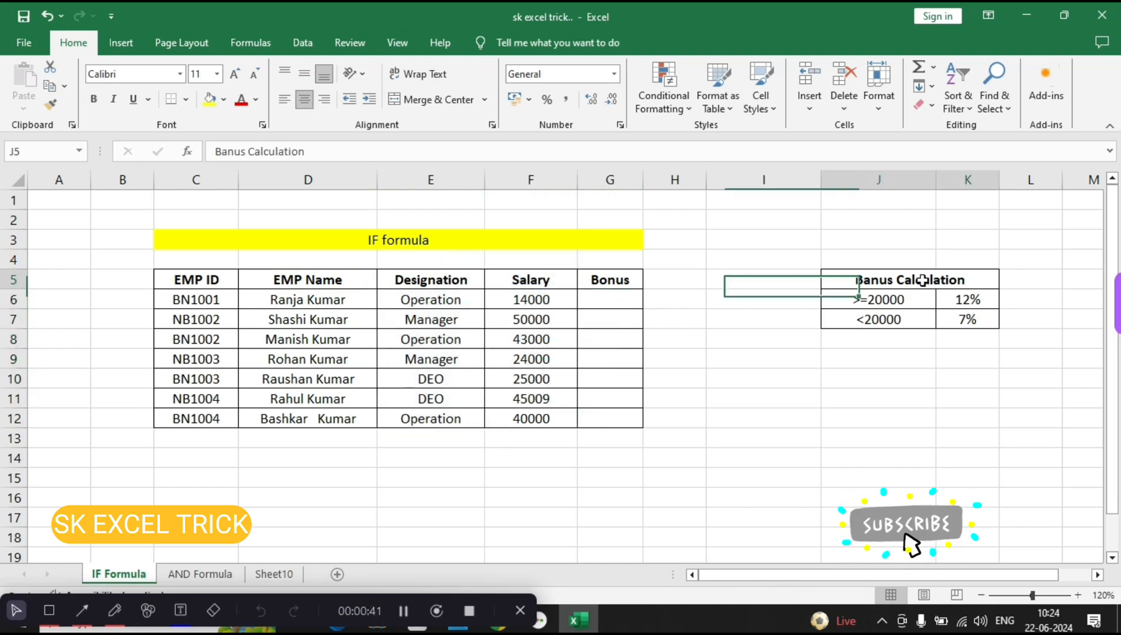
{"action": "left_click", "coordinate": [898, 318]}
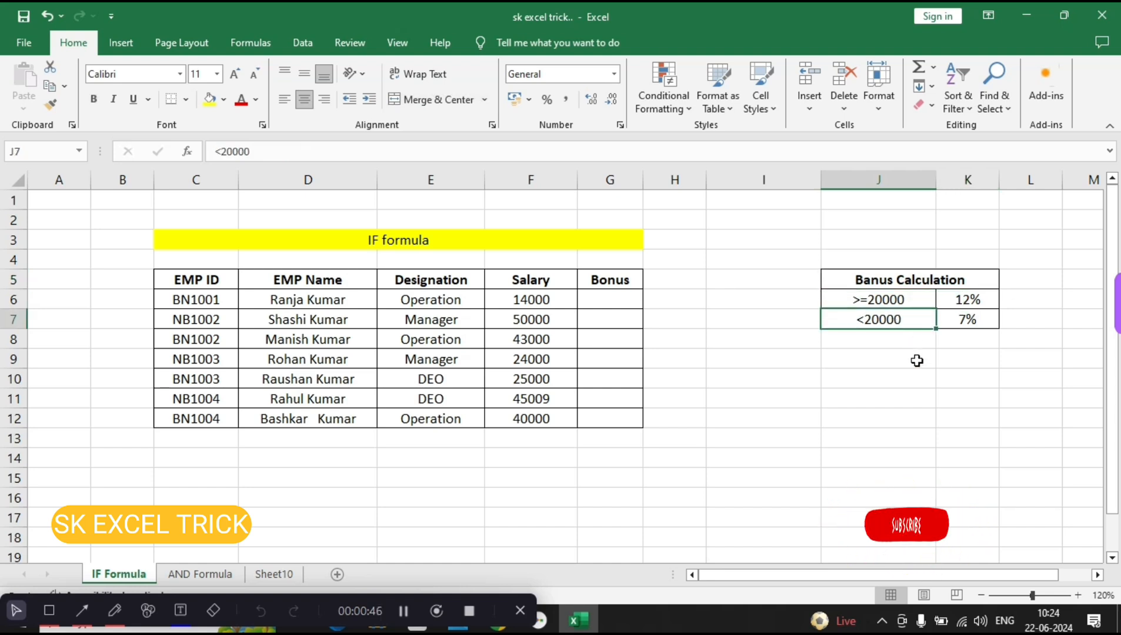
{"action": "left_click", "coordinate": [967, 321]}
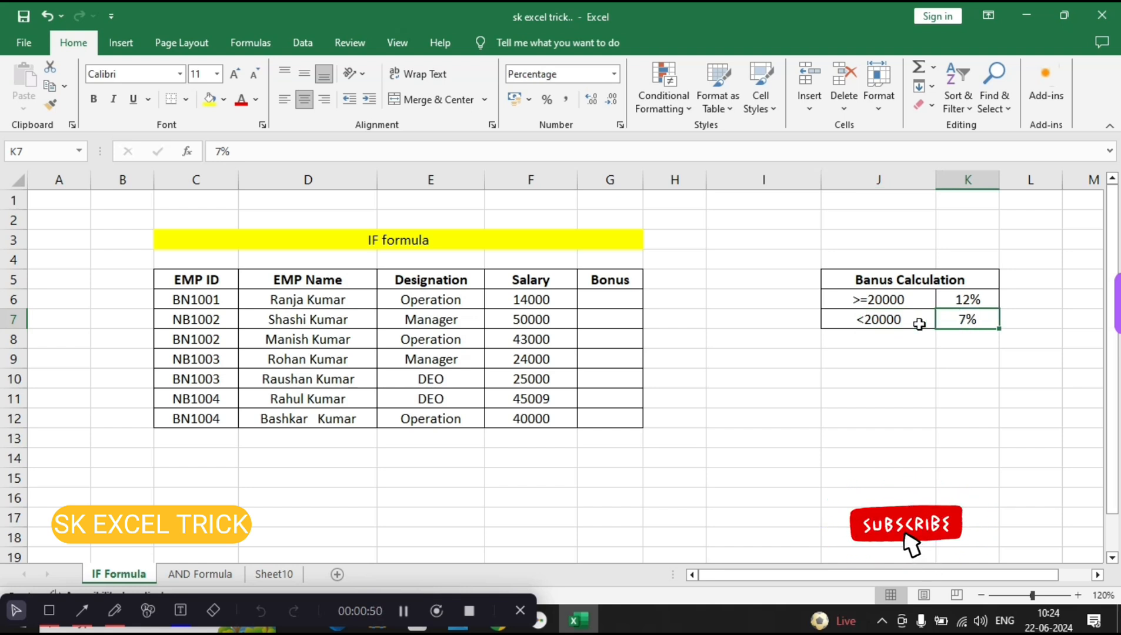
{"action": "left_click", "coordinate": [901, 300]}
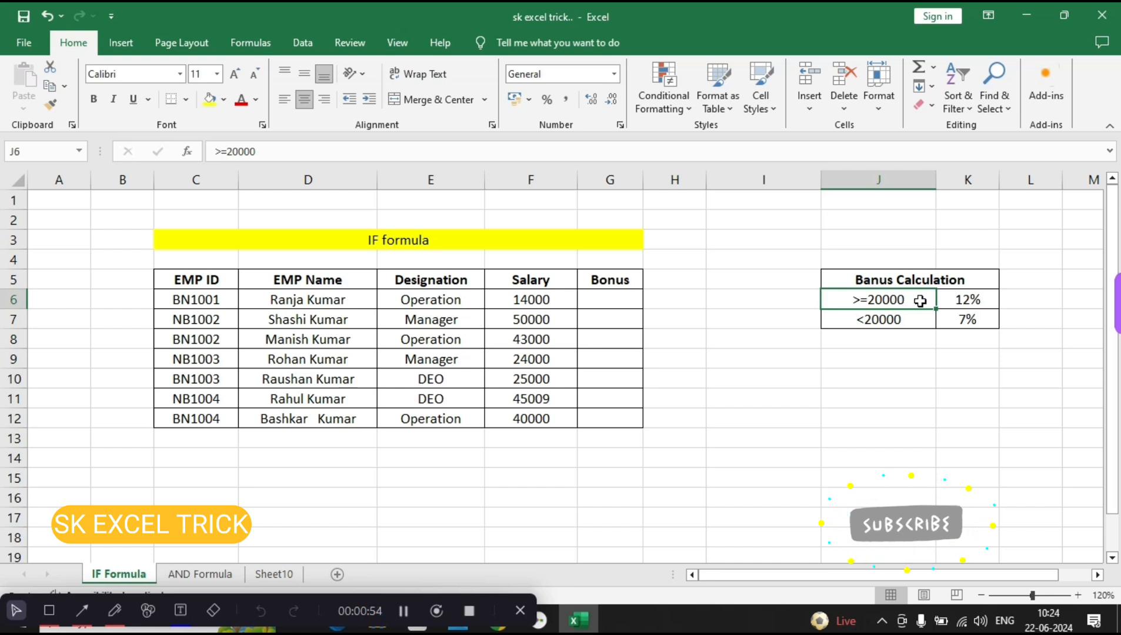
{"action": "left_click", "coordinate": [979, 299]}
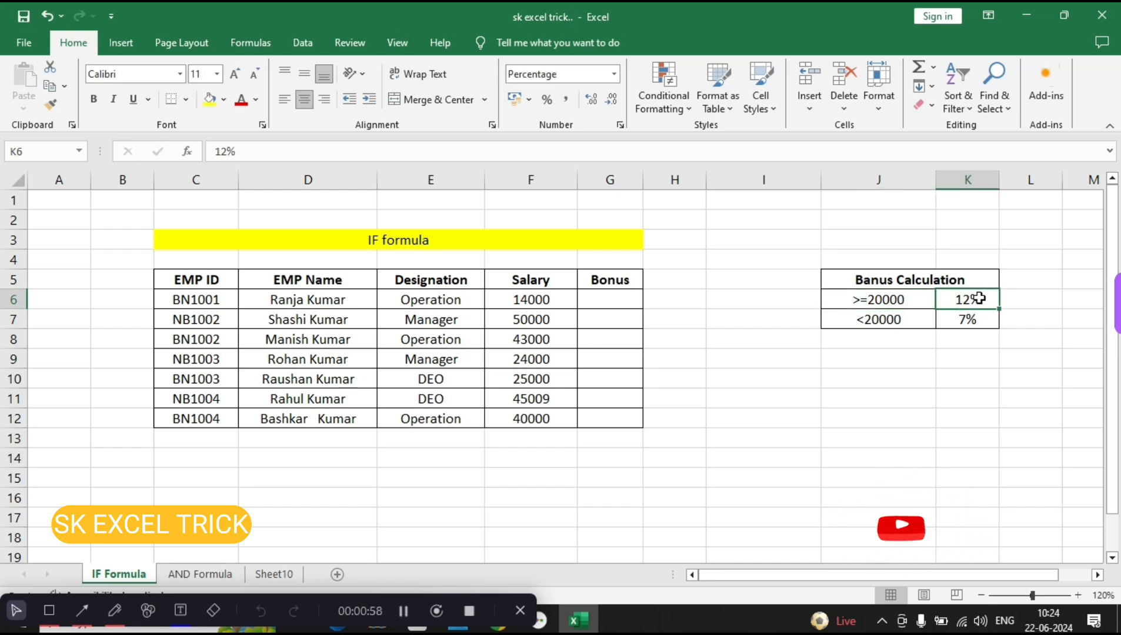
Step: Examine the salary increase conditions for Operation, Manager and DEO employees and the Salary Increase column on the AND Formula sheet
{"action": "left_click", "coordinate": [200, 573]}
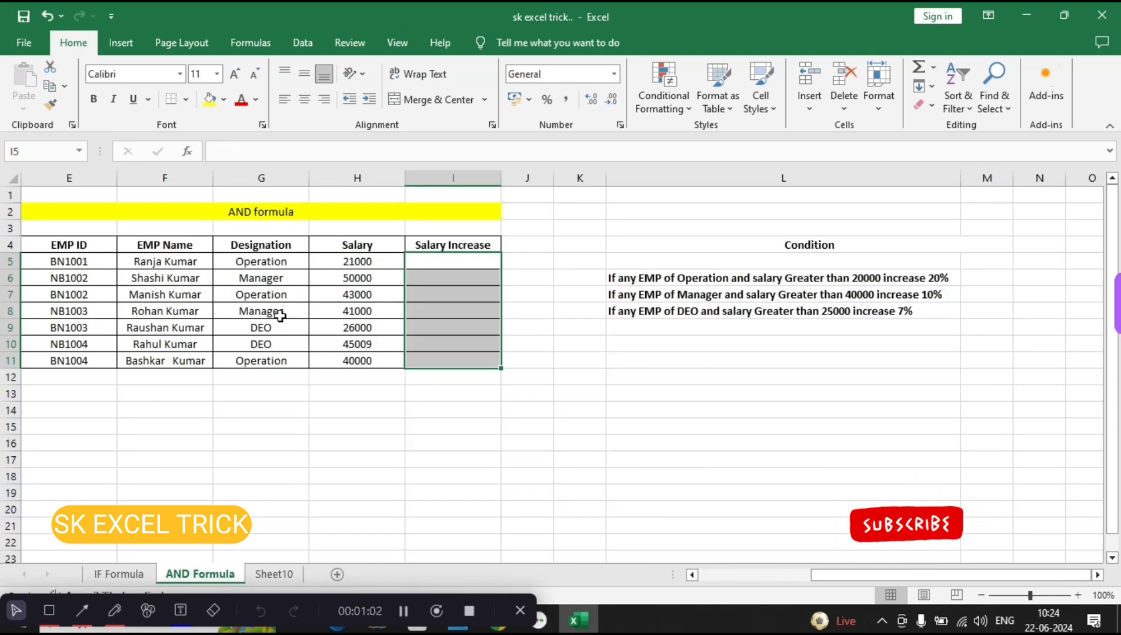
{"action": "left_click", "coordinate": [795, 247]}
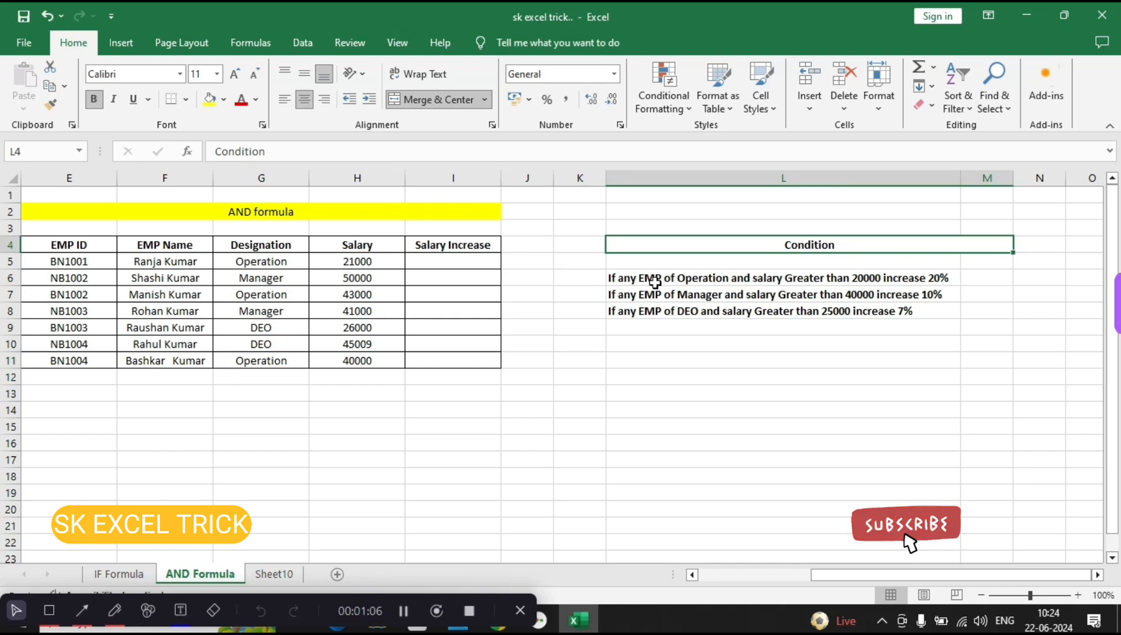
{"action": "left_click", "coordinate": [695, 278]}
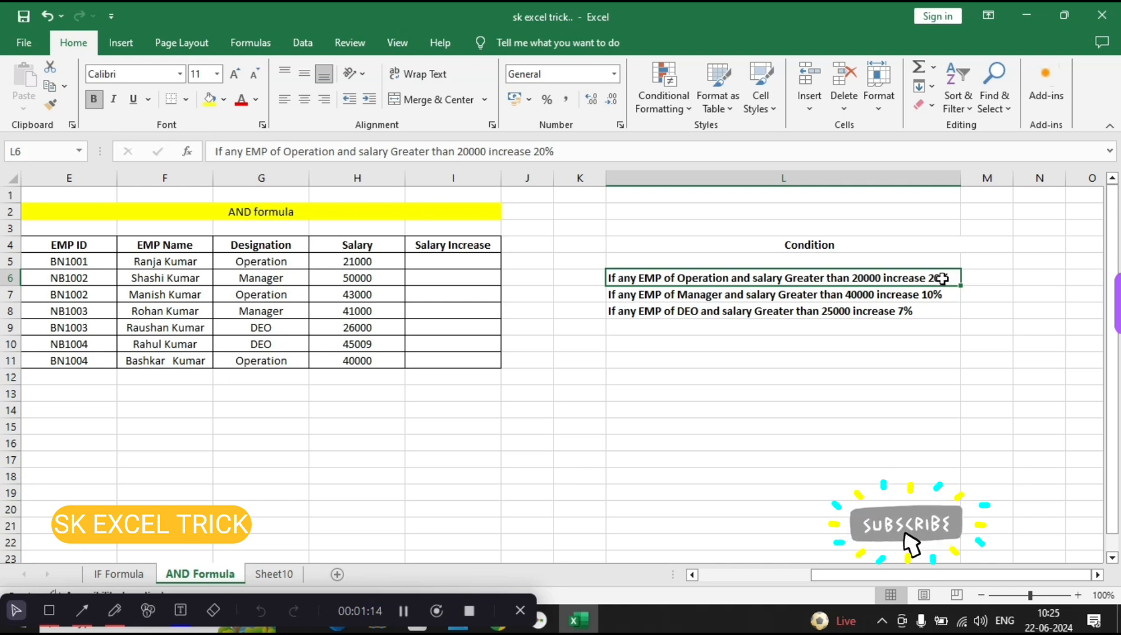
{"action": "left_click", "coordinate": [714, 294]}
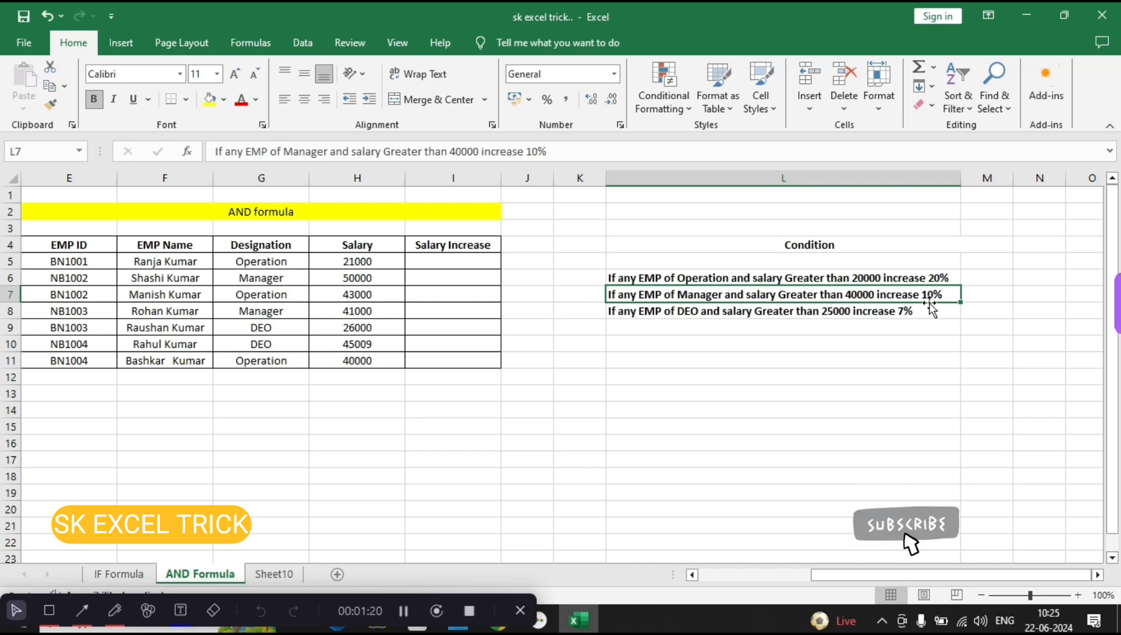
{"action": "left_click", "coordinate": [695, 312]}
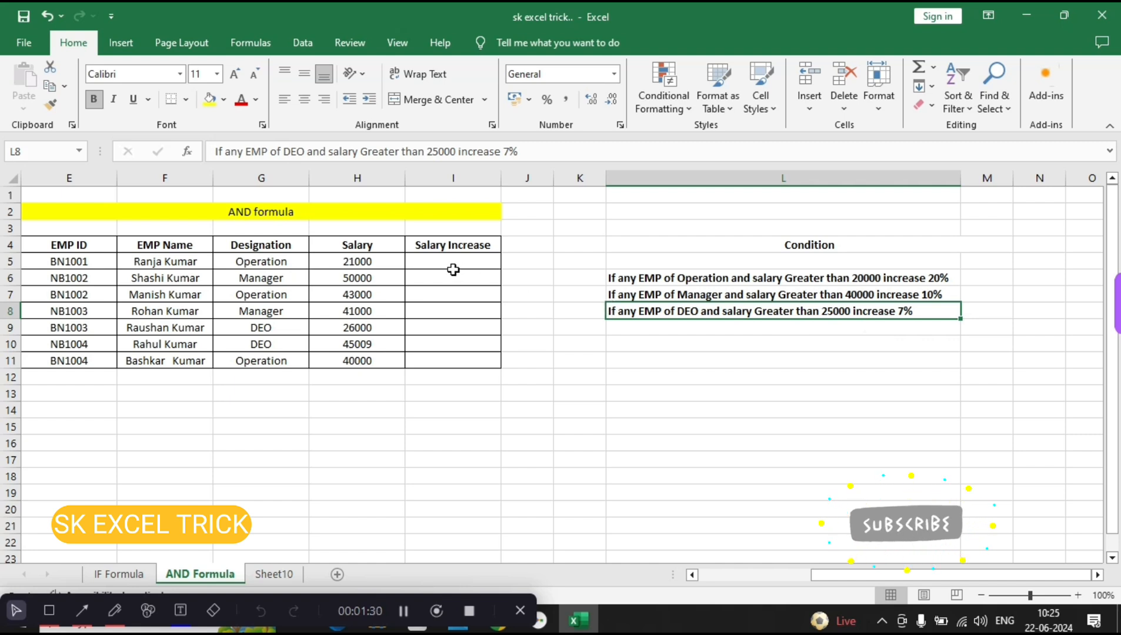
{"action": "left_click_drag", "start_coordinate": [450, 266], "coordinate": [457, 355]}
{"action": "left_click", "coordinate": [458, 355]}
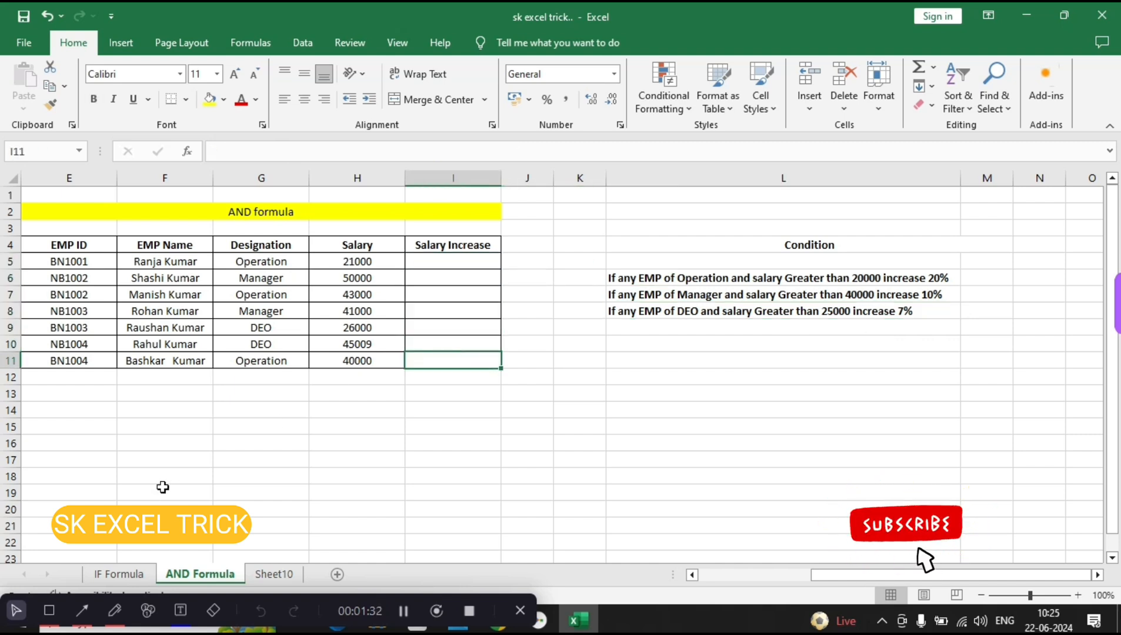
Step: Return to the IF Formula sheet and select the first employee's Bonus cell, G6
{"action": "left_click", "coordinate": [119, 574]}
{"action": "left_click_drag", "start_coordinate": [609, 318], "coordinate": [609, 391]}
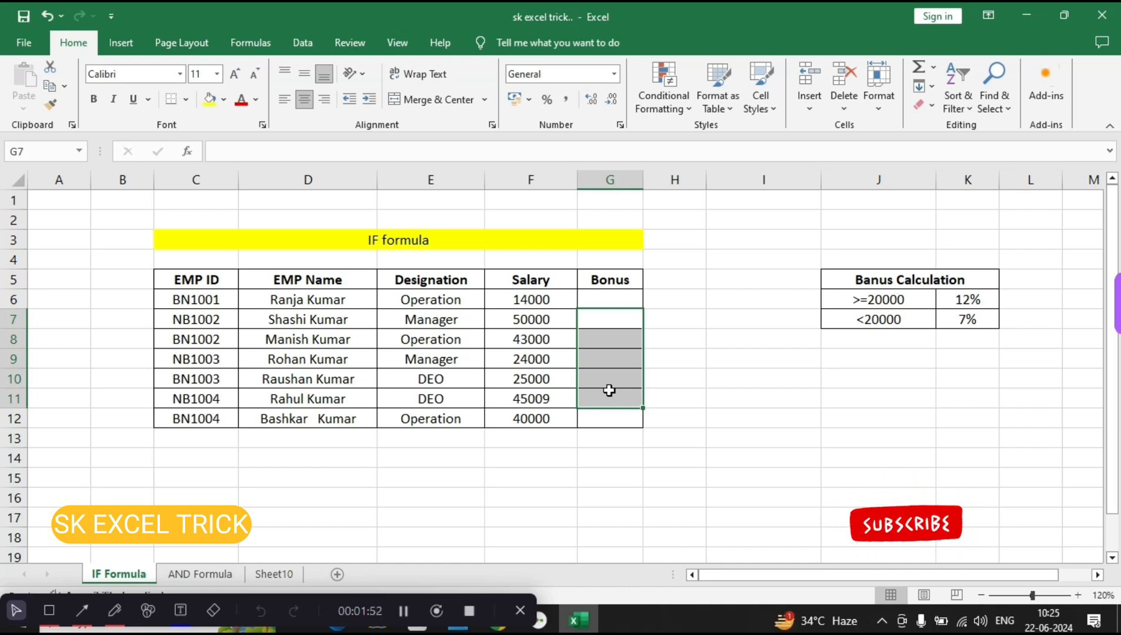
{"action": "left_click", "coordinate": [604, 299]}
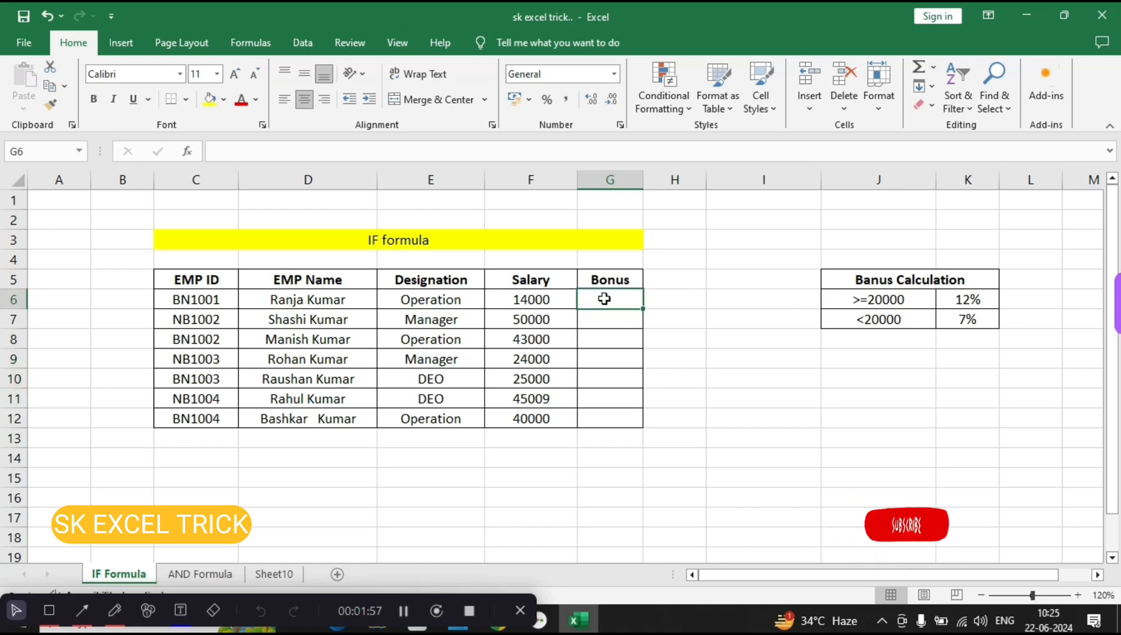
{"action": "type", "text": "=F"}
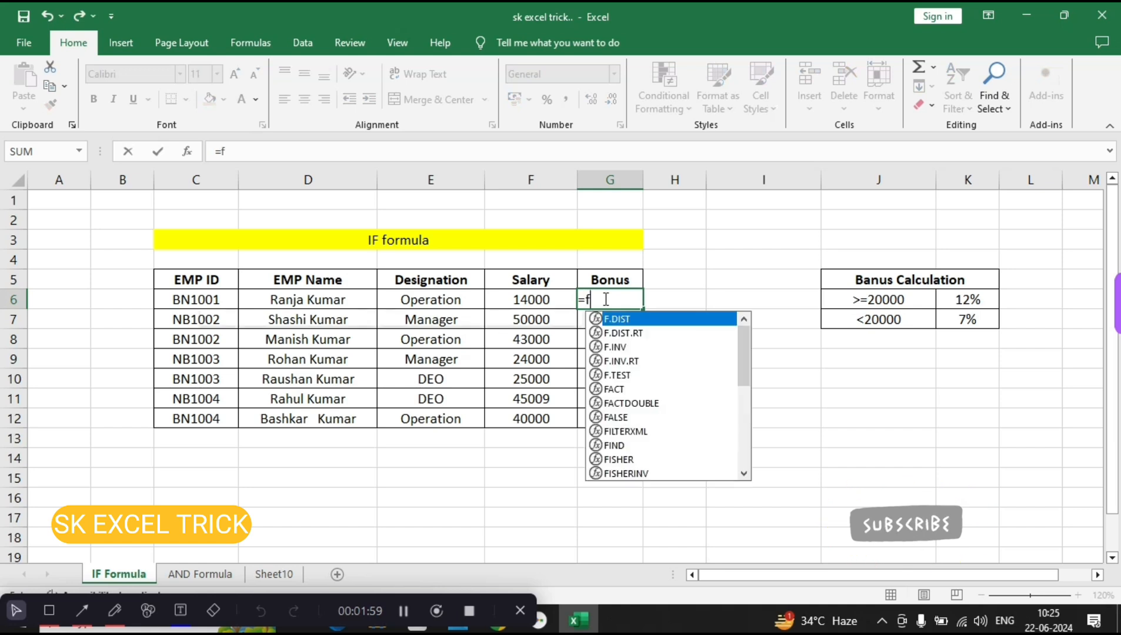
{"action": "key", "text": "Tab"}
{"action": "key", "text": "Escape"}
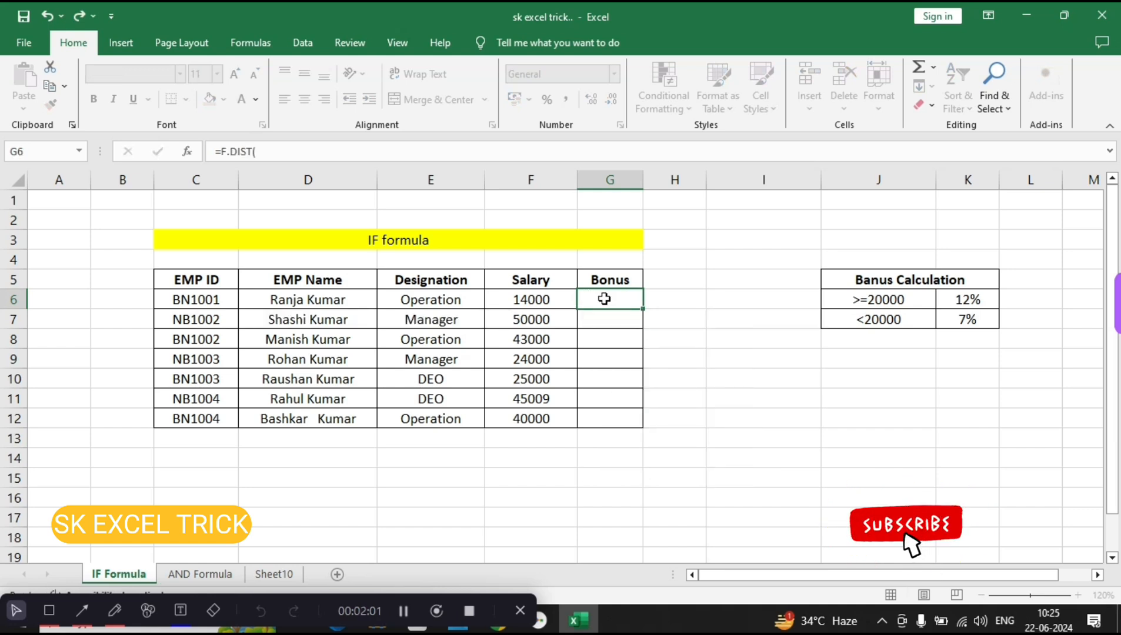
Step: Start an IF formula in G6 with the logical test F6<20000
{"action": "type", "text": "=if"}
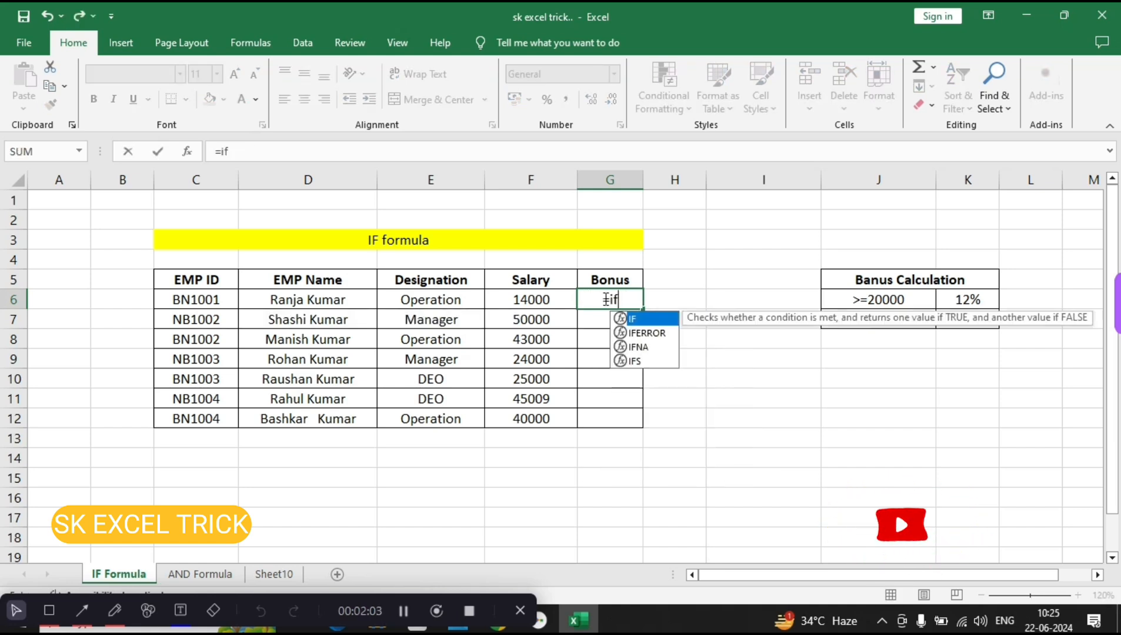
{"action": "key", "text": "Tab"}
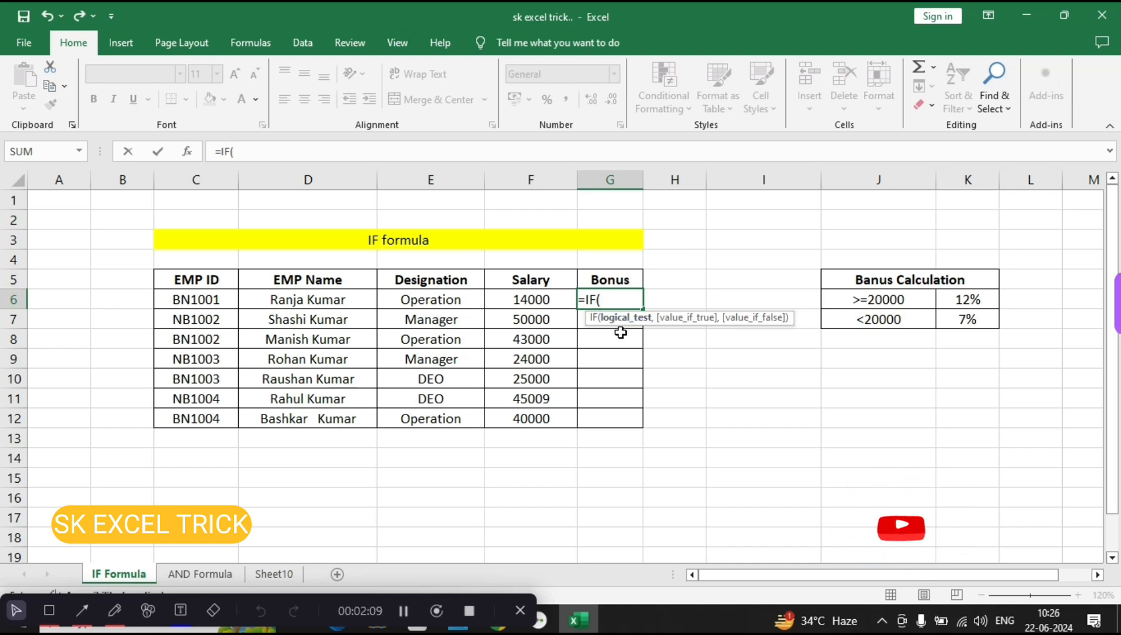
{"action": "left_click", "coordinate": [540, 300]}
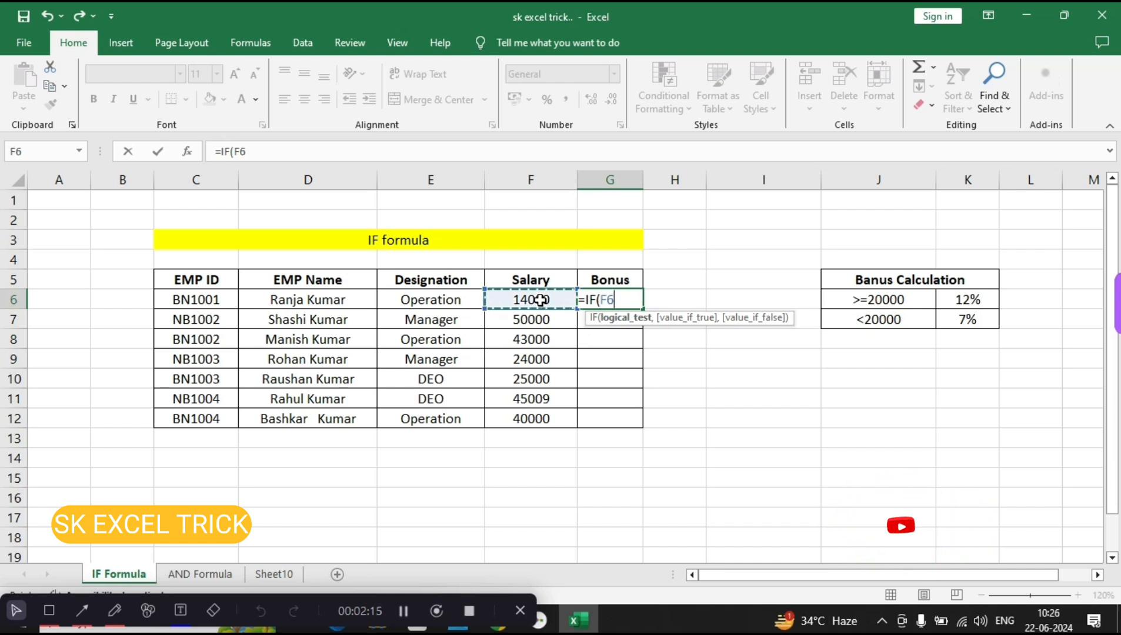
{"action": "type", "text": "<"}
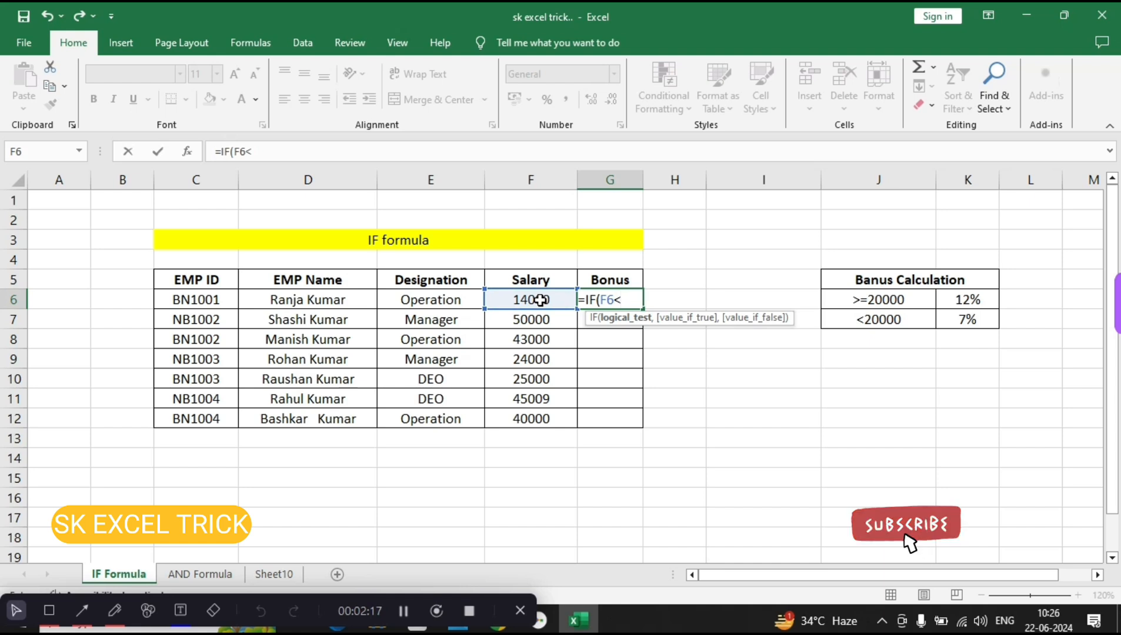
{"action": "type", "text": "20000"}
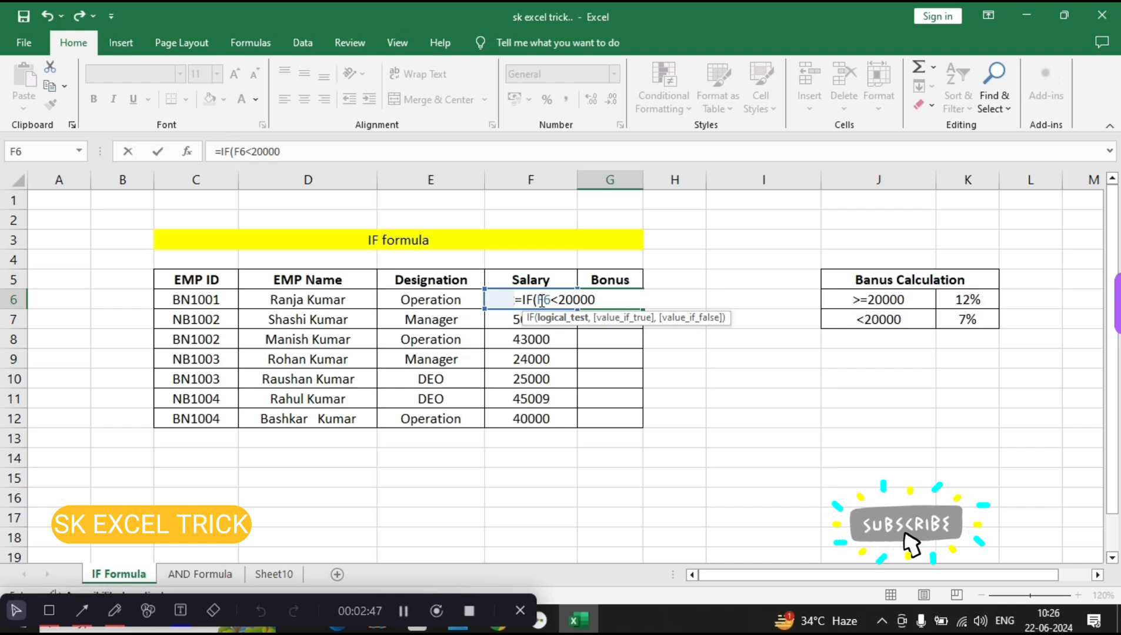
Step: Add SUM(F6*7/100) as the value if true in the G6 bonus formula
{"action": "type", "text": ",sum"}
{"action": "key", "text": "Tab"}
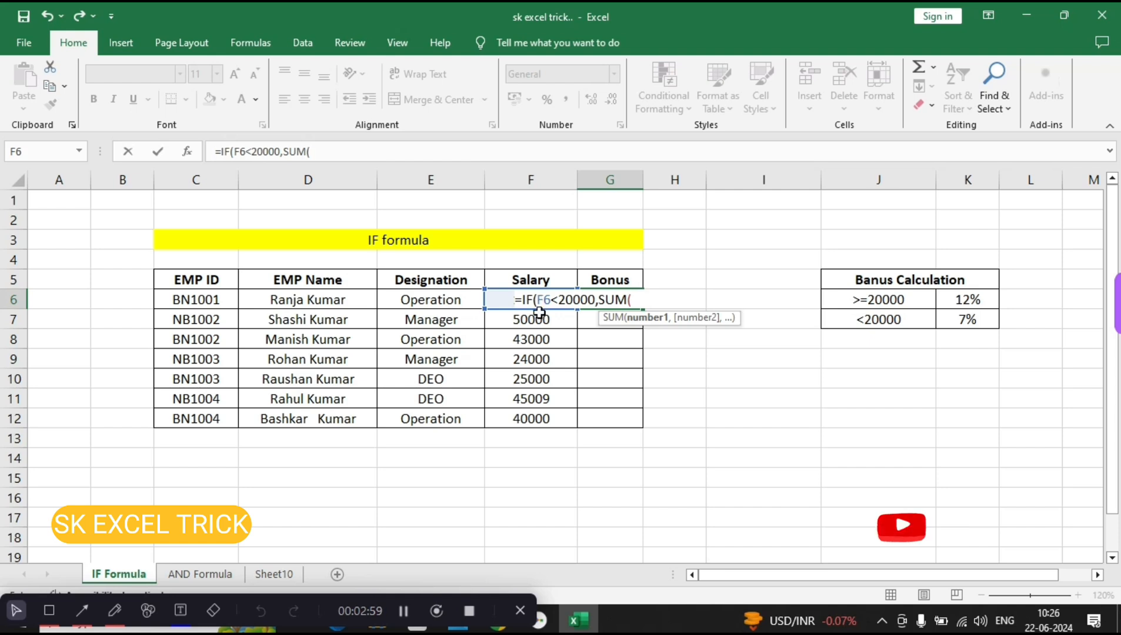
{"action": "left_click", "coordinate": [539, 318]}
{"action": "key", "text": "Up"}
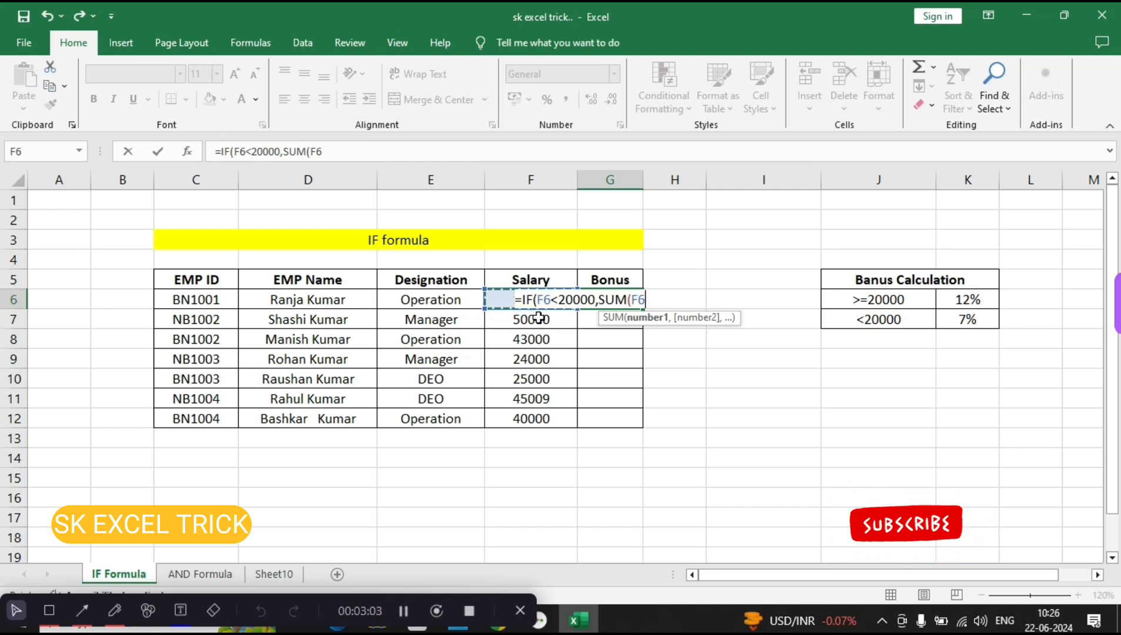
{"action": "type", "text": "*7"}
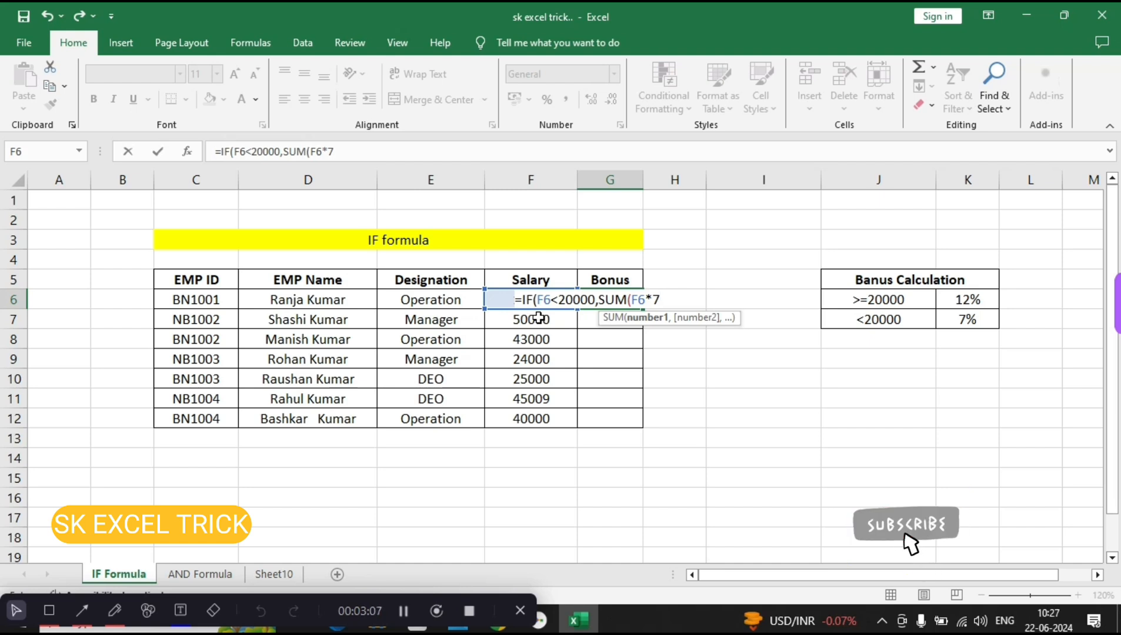
{"action": "type", "text": "/100"}
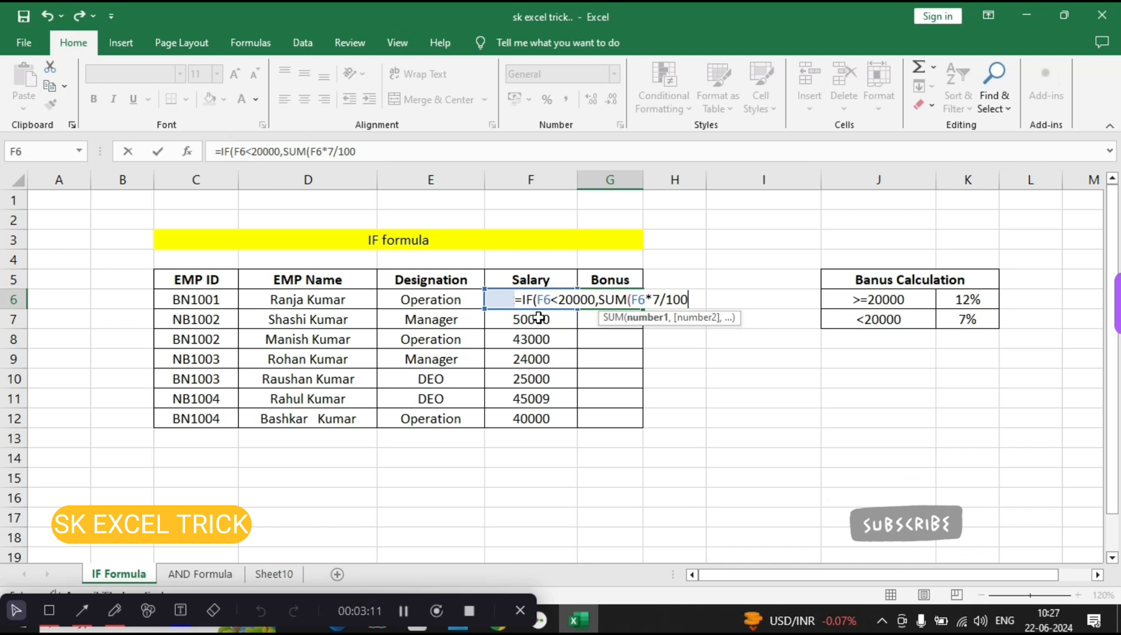
{"action": "type", "text": ")"}
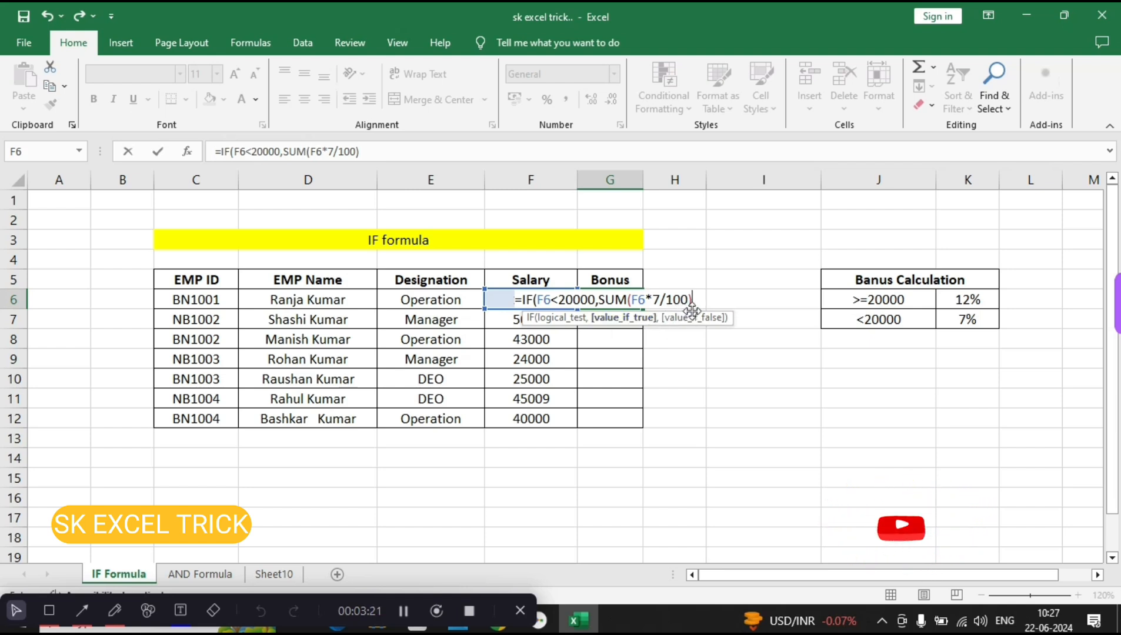
Step: Complete the G6 formula with an empty string "" as the value if false and enter it
{"action": "type", "text": ","}
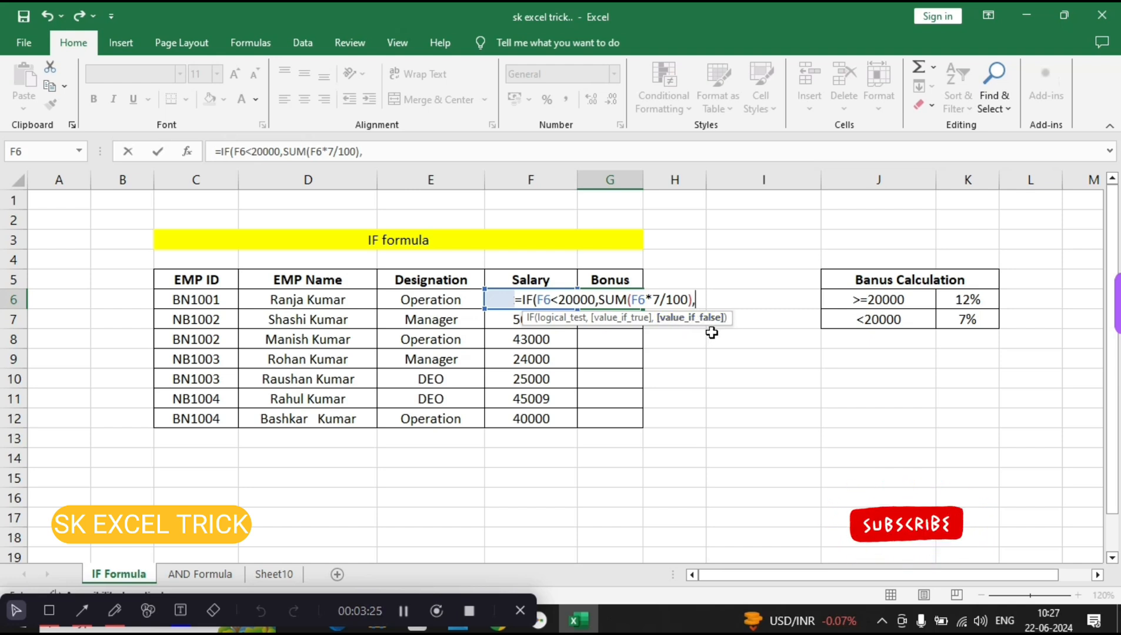
{"action": "type", "text": "\"\""}
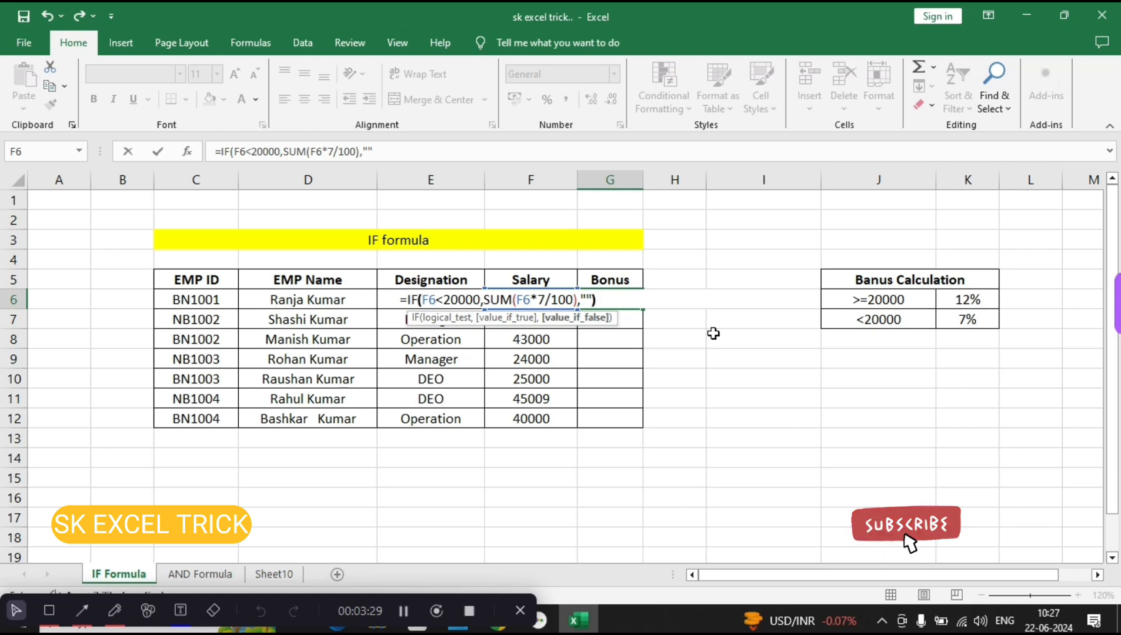
{"action": "type", "text": ")"}
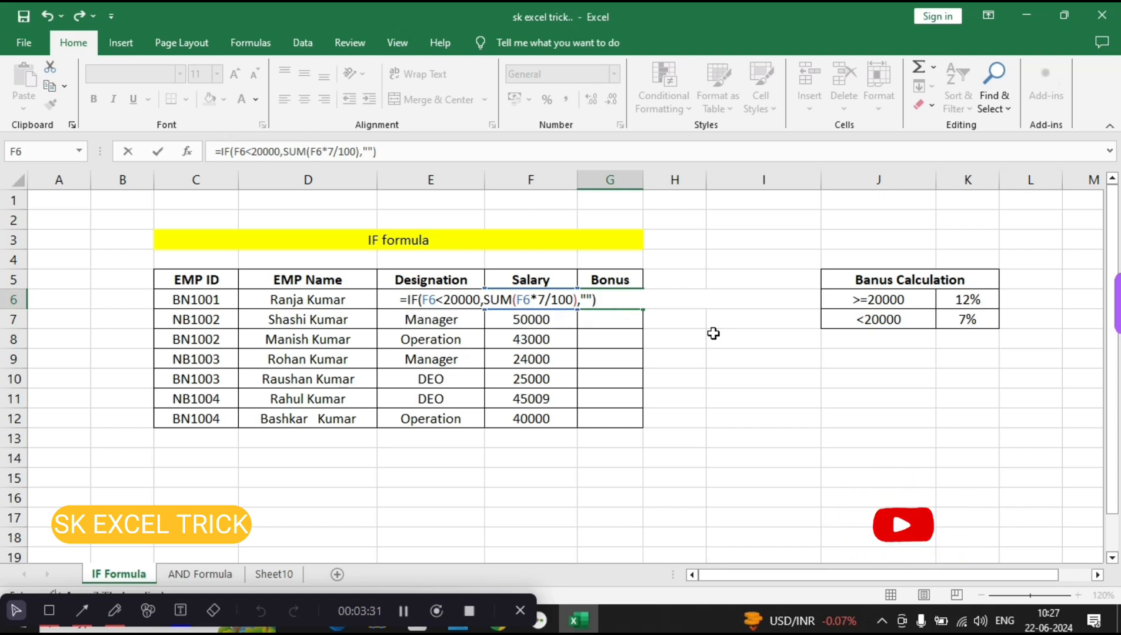
{"action": "key", "text": "Return"}
{"action": "left_click", "coordinate": [627, 301]}
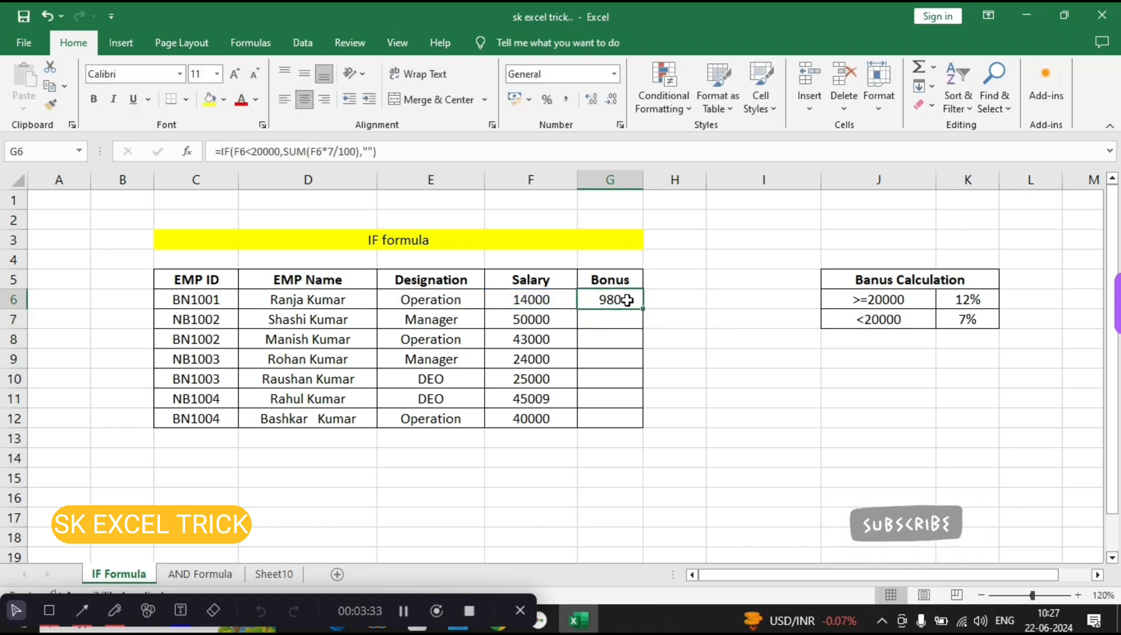
Step: Fill the G6 bonus formula down the Bonus column through G12
{"action": "double_click", "coordinate": [642, 309]}
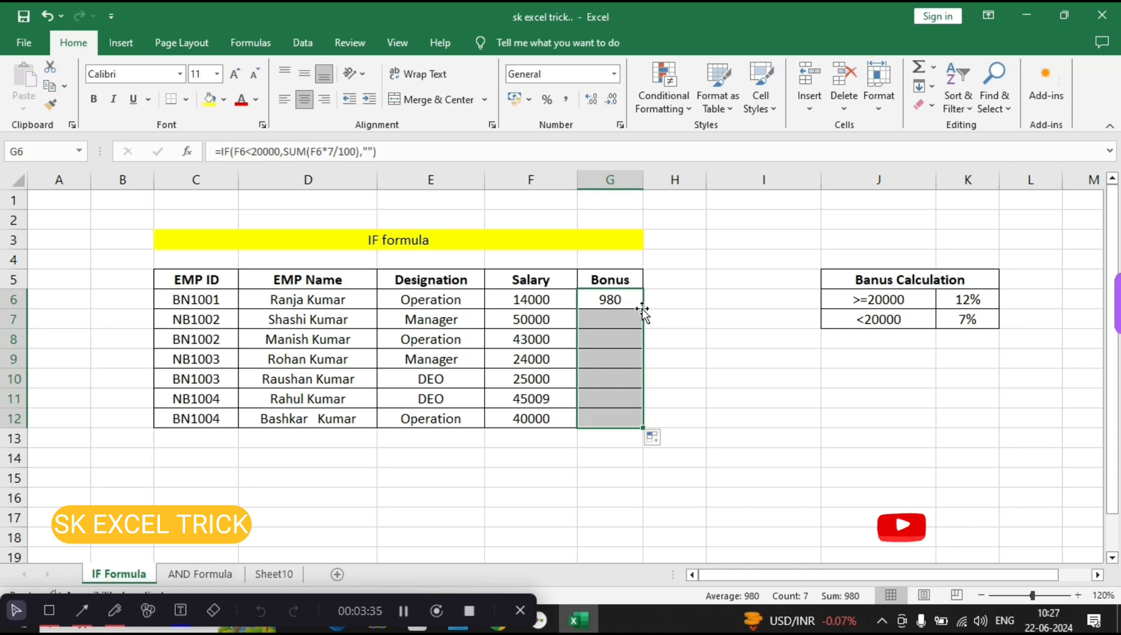
{"action": "left_click", "coordinate": [617, 297]}
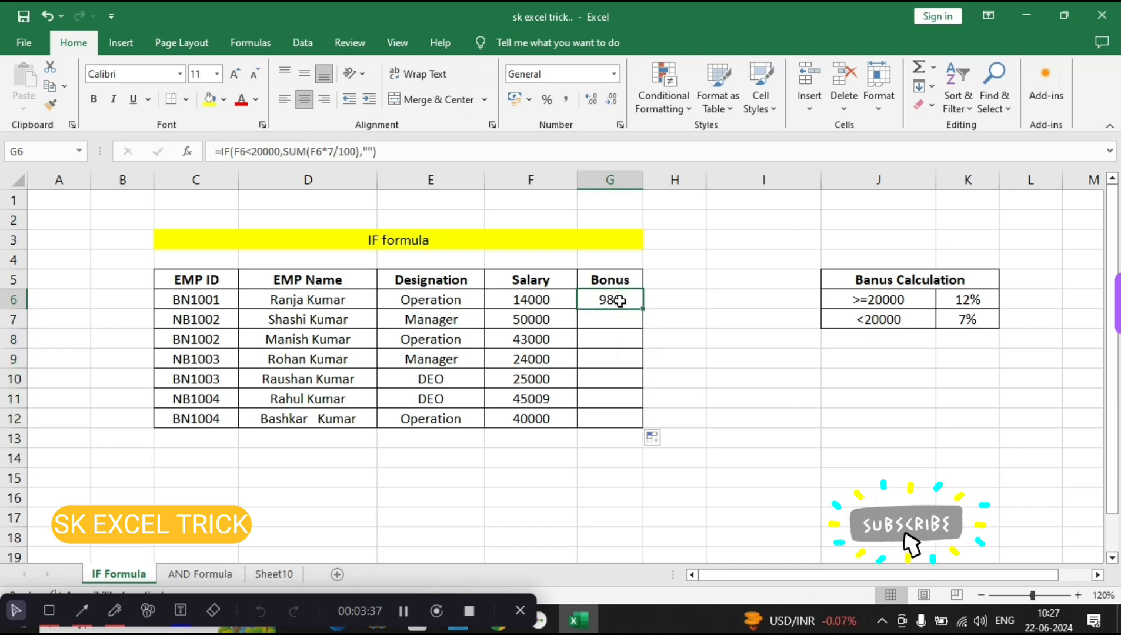
{"action": "left_click", "coordinate": [541, 302]}
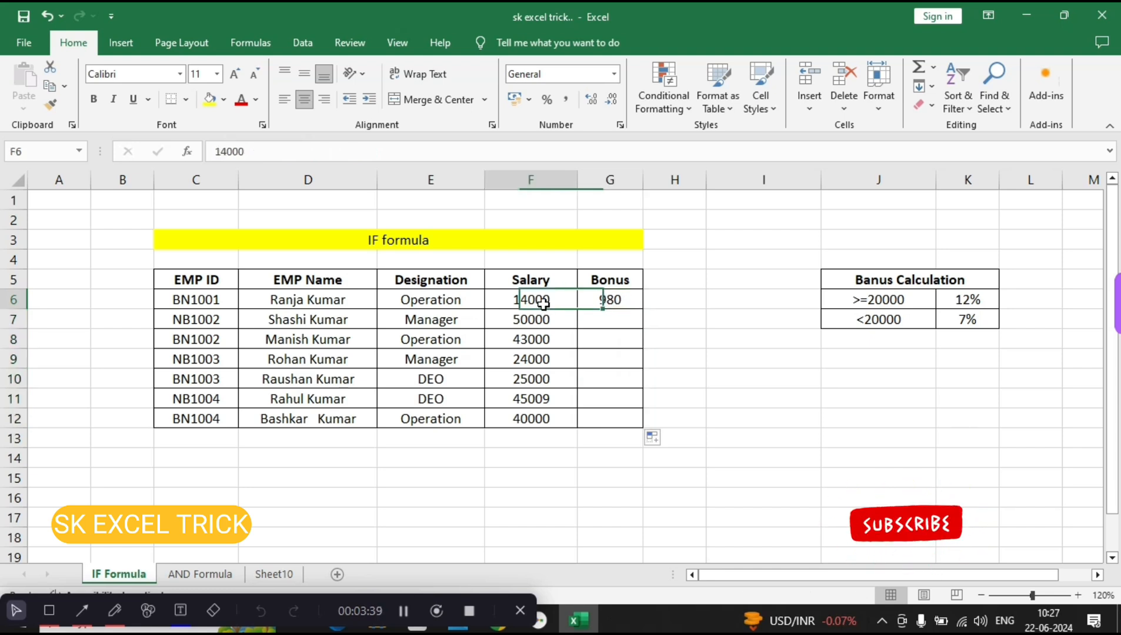
{"action": "left_click", "coordinate": [669, 304]}
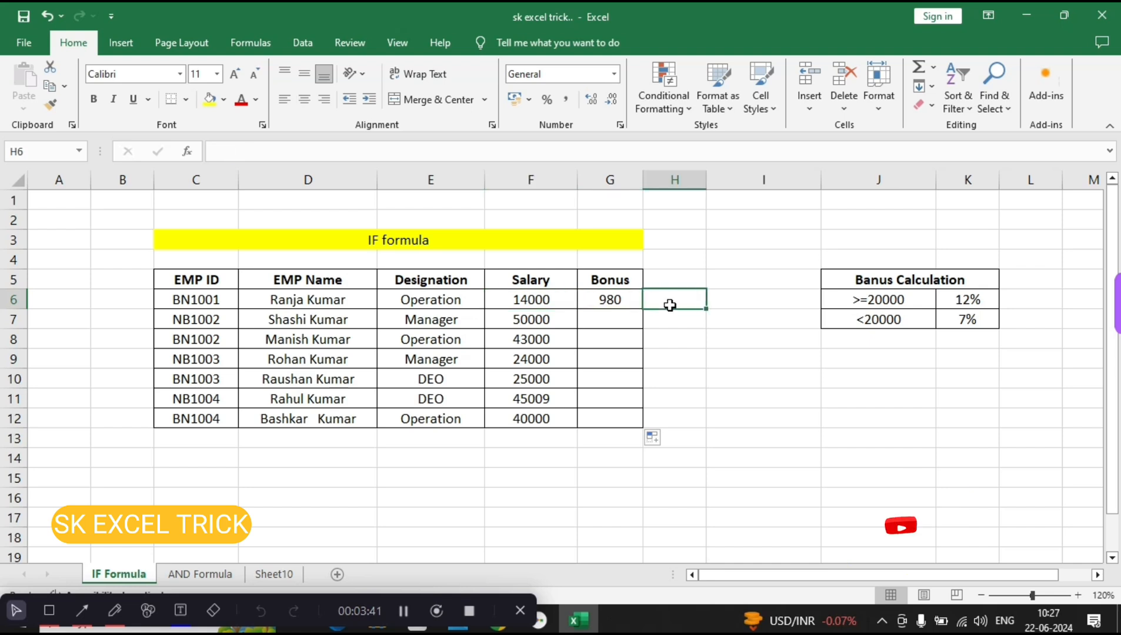
Step: Calculate 7% of the first employee's salary in I6 with the formula =F6*7/100
{"action": "left_click", "coordinate": [739, 306]}
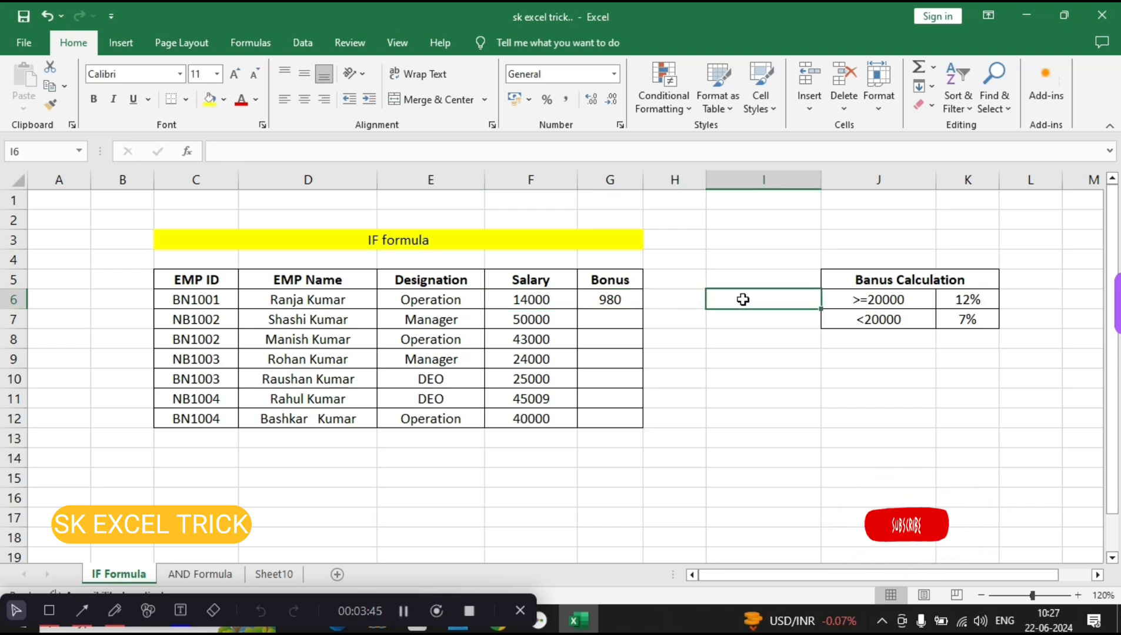
{"action": "type", "text": "="}
{"action": "left_click", "coordinate": [547, 298]}
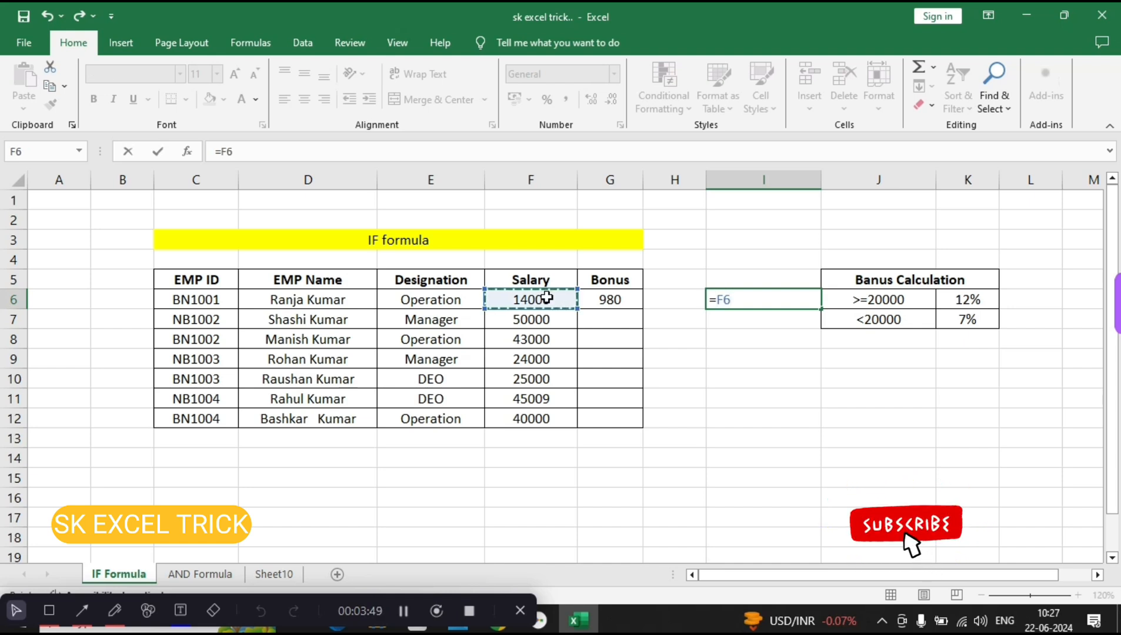
{"action": "type", "text": "*"}
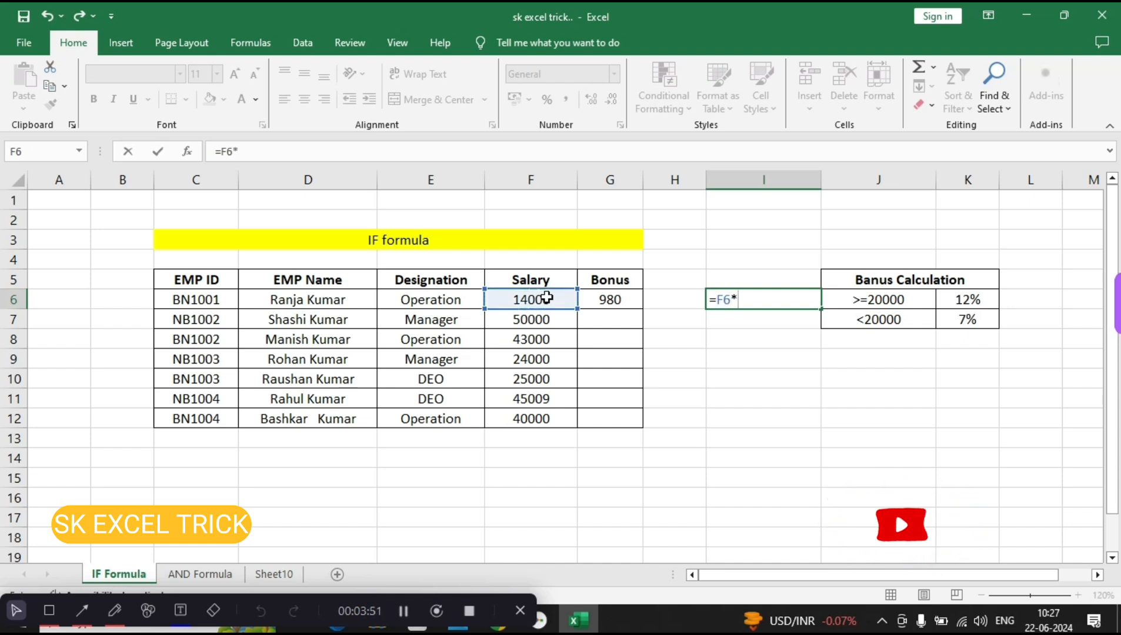
{"action": "type", "text": "7."}
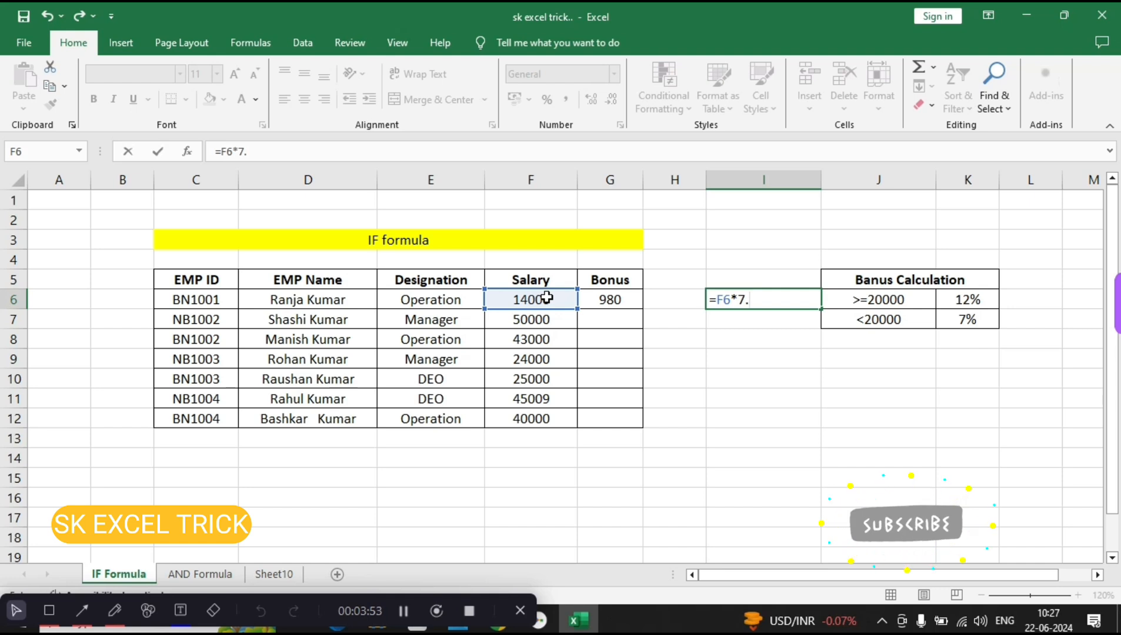
{"action": "key", "text": "BackSpace"}
{"action": "type", "text": "/100"}
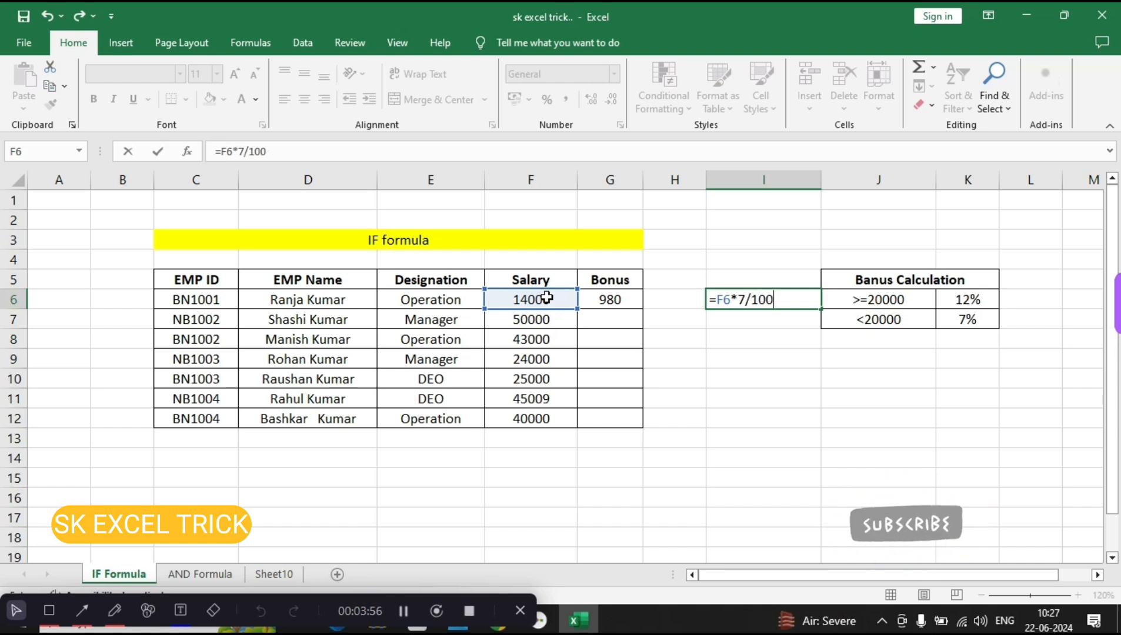
{"action": "key", "text": "Return"}
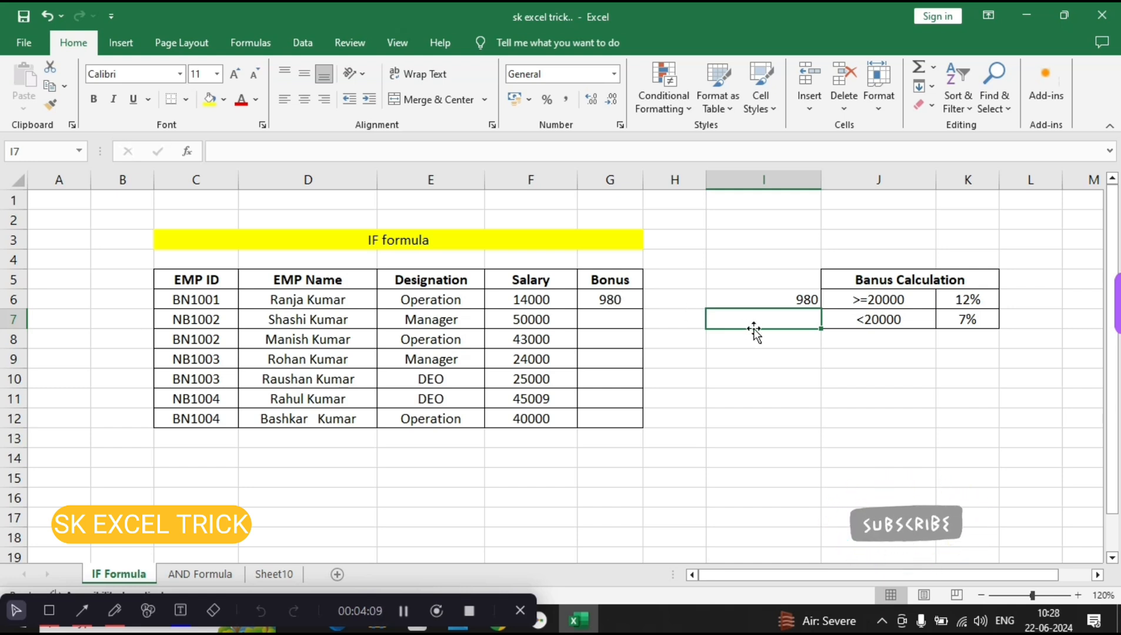
Step: Add the first employee's salary and the calculated bonus in I7 with the formula =F6+I6
{"action": "type", "text": "="}
{"action": "key", "text": "Left"}
{"action": "key", "text": "Left"}
{"action": "key", "text": "Left"}
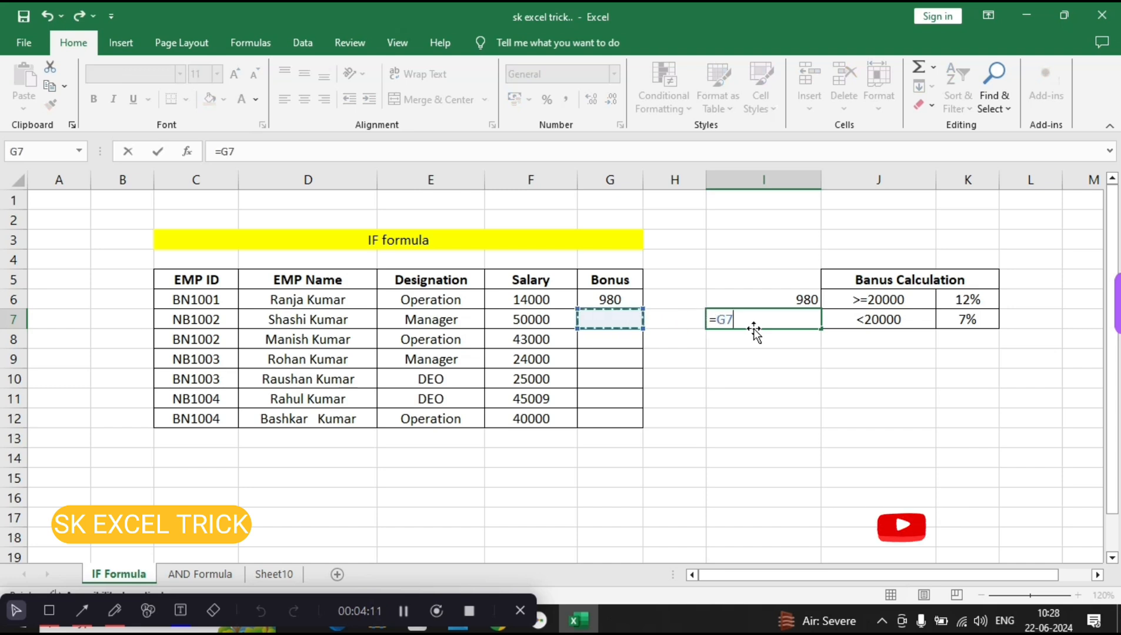
{"action": "key", "text": "Up"}
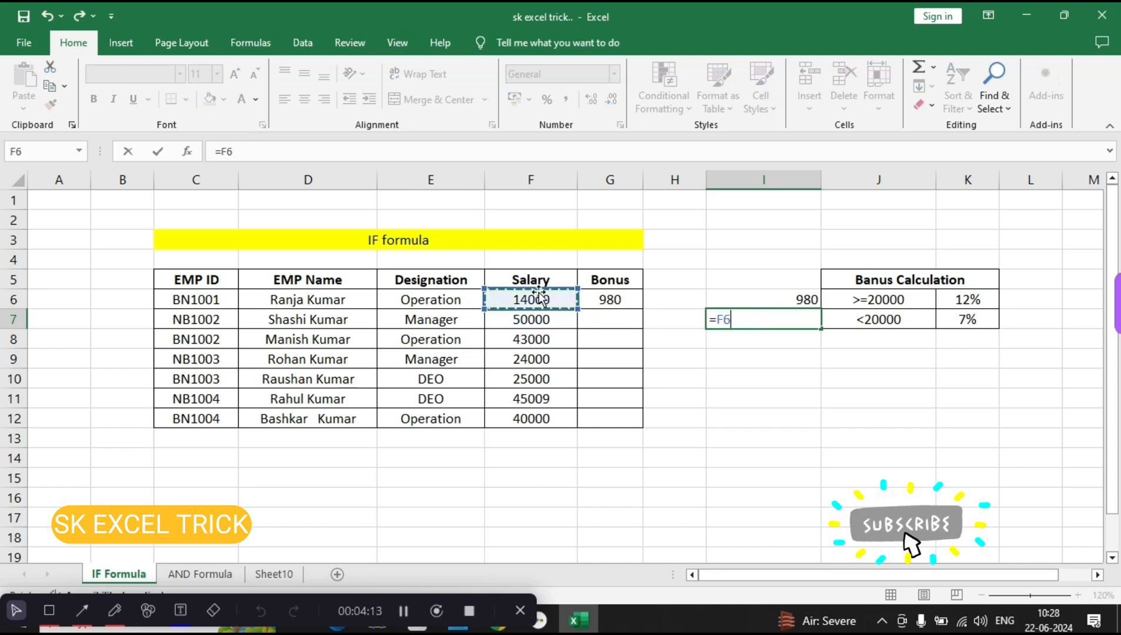
{"action": "type", "text": "+"}
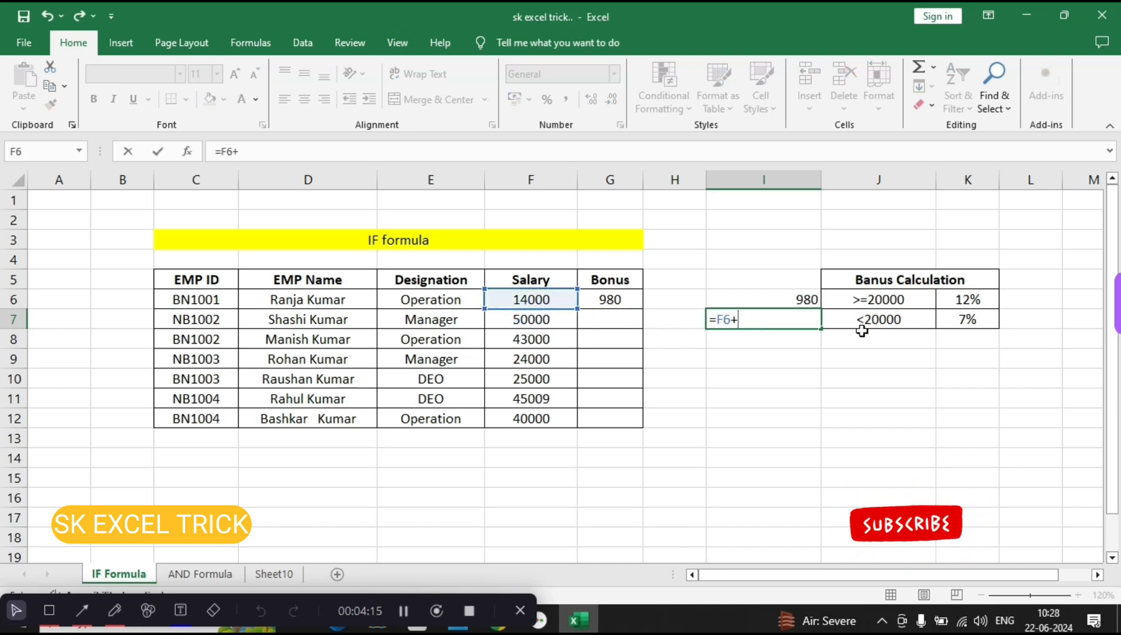
{"action": "left_click", "coordinate": [809, 297]}
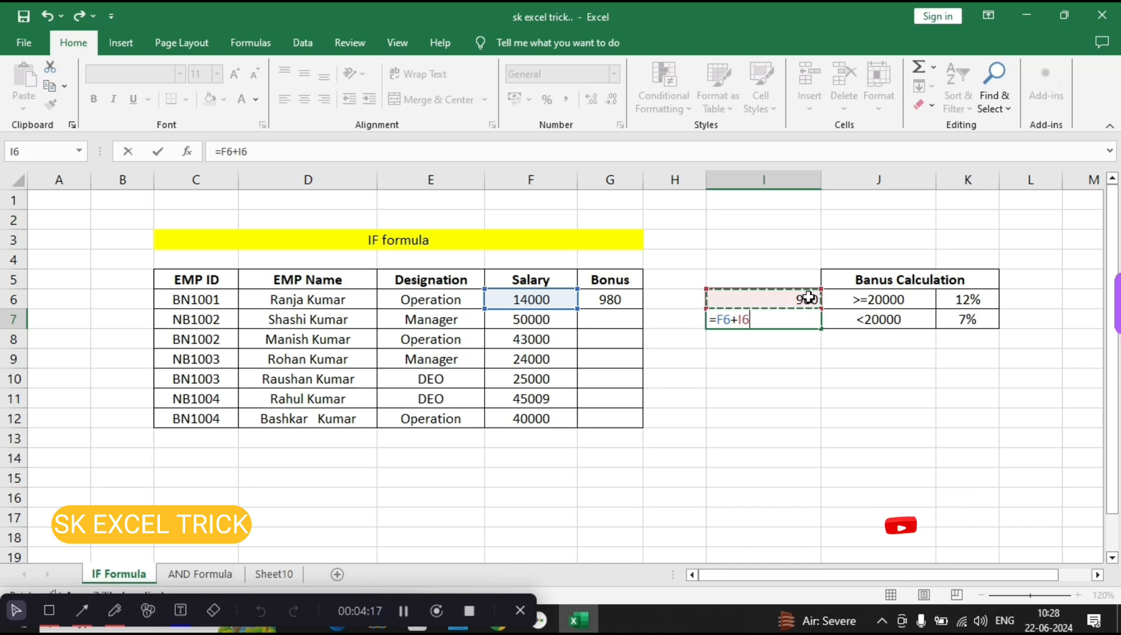
{"action": "key", "text": "ctrl+Return"}
{"action": "key", "text": "Return"}
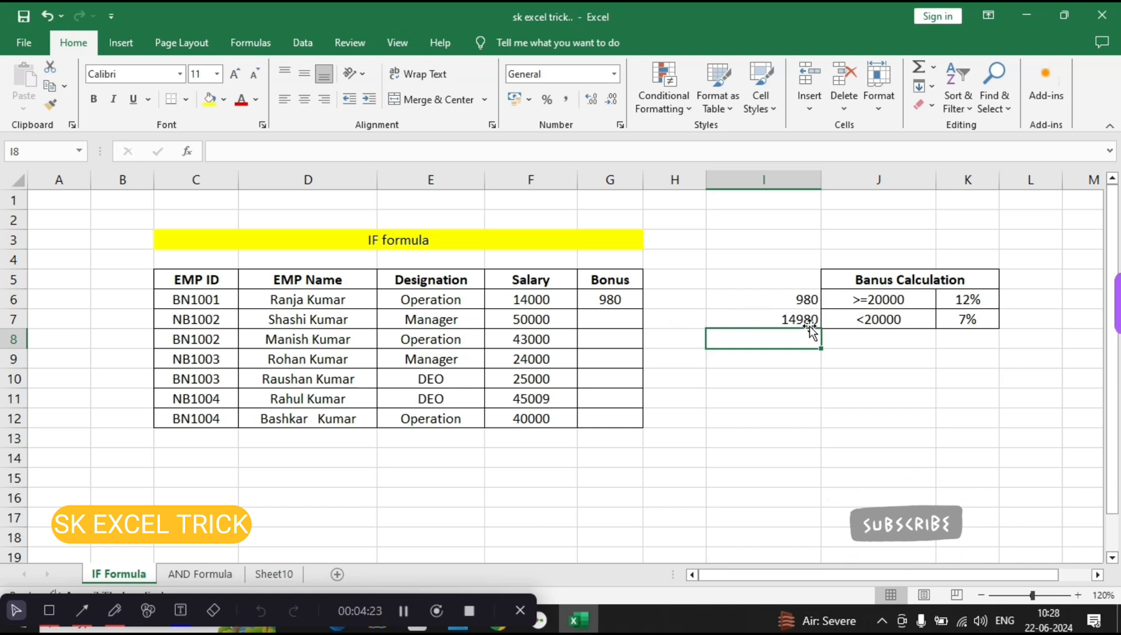
Step: Edit the G6 formula so its value if true becomes SUM(F6*7/100)+F6, keeping "" as the value if false
{"action": "left_click", "coordinate": [612, 302]}
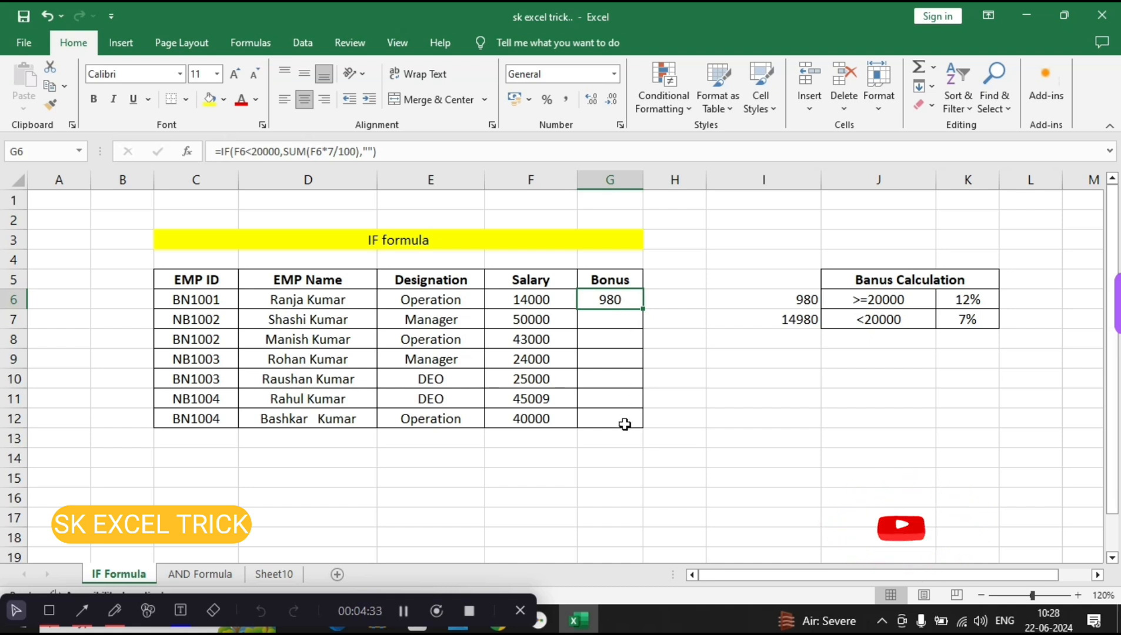
{"action": "left_click", "coordinate": [364, 152]}
{"action": "key", "text": "BackSpace"}
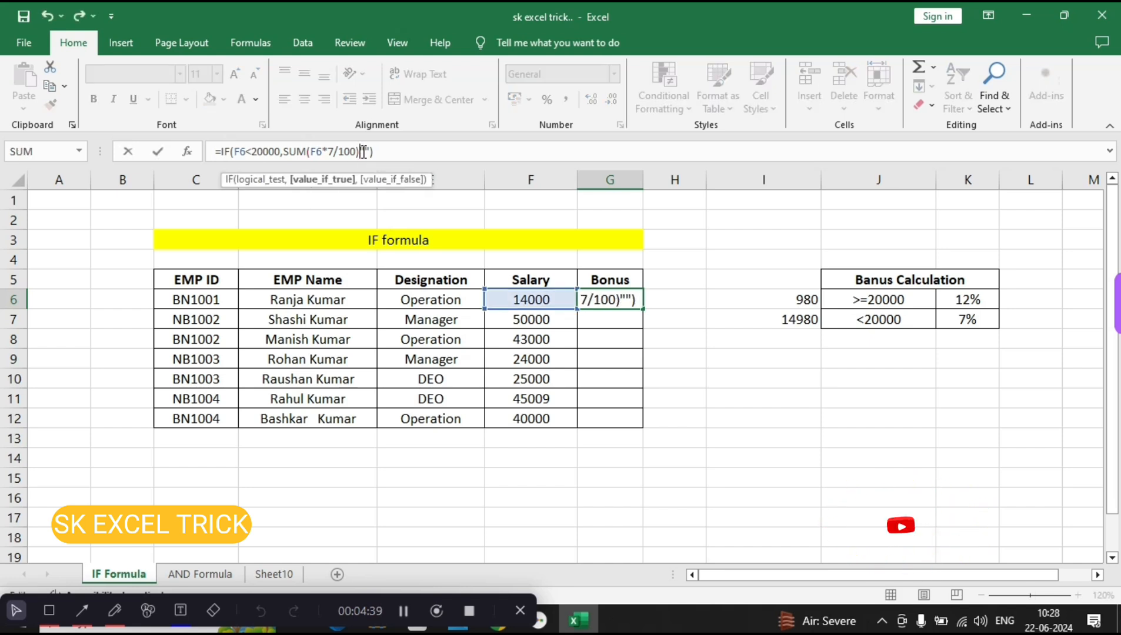
{"action": "type", "text": "+"}
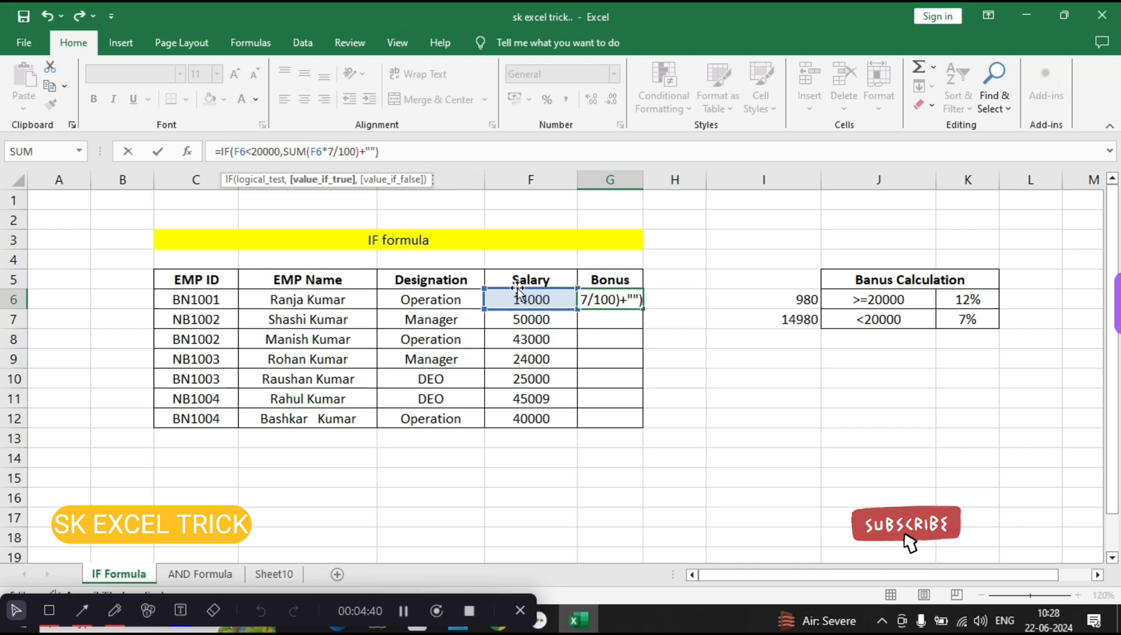
{"action": "left_click", "coordinate": [534, 300]}
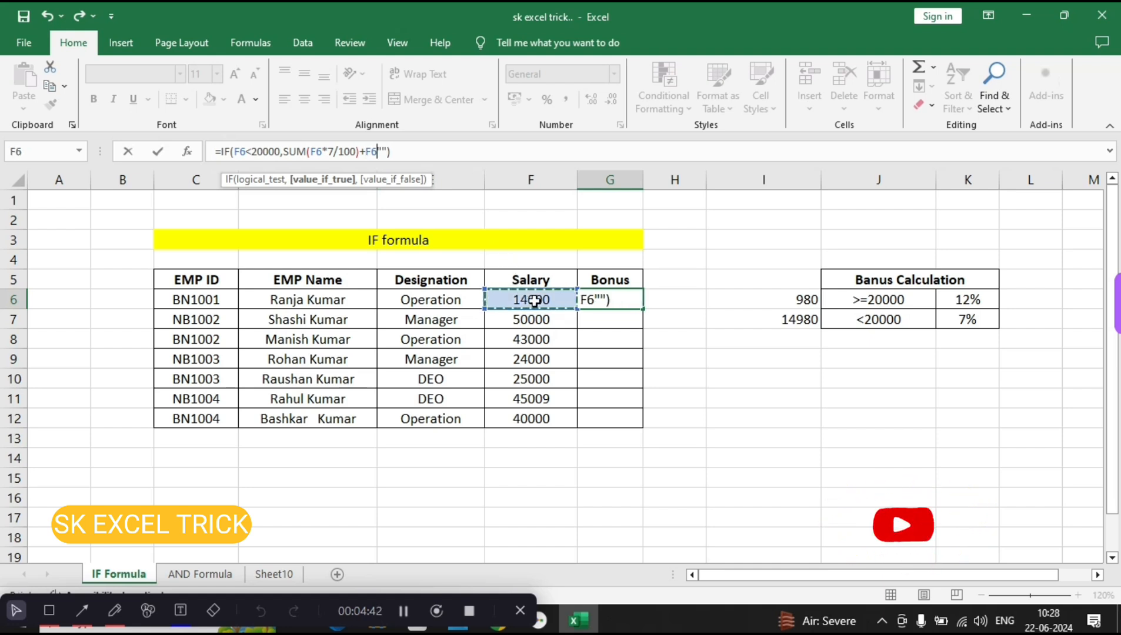
{"action": "type", "text": ","}
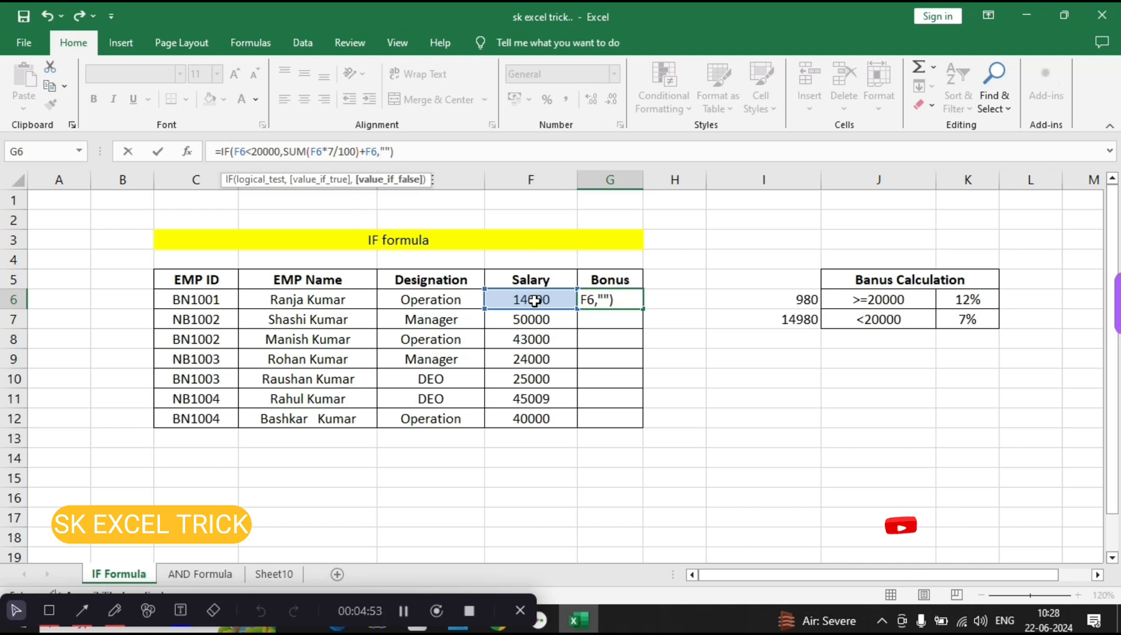
{"action": "key", "text": "Return"}
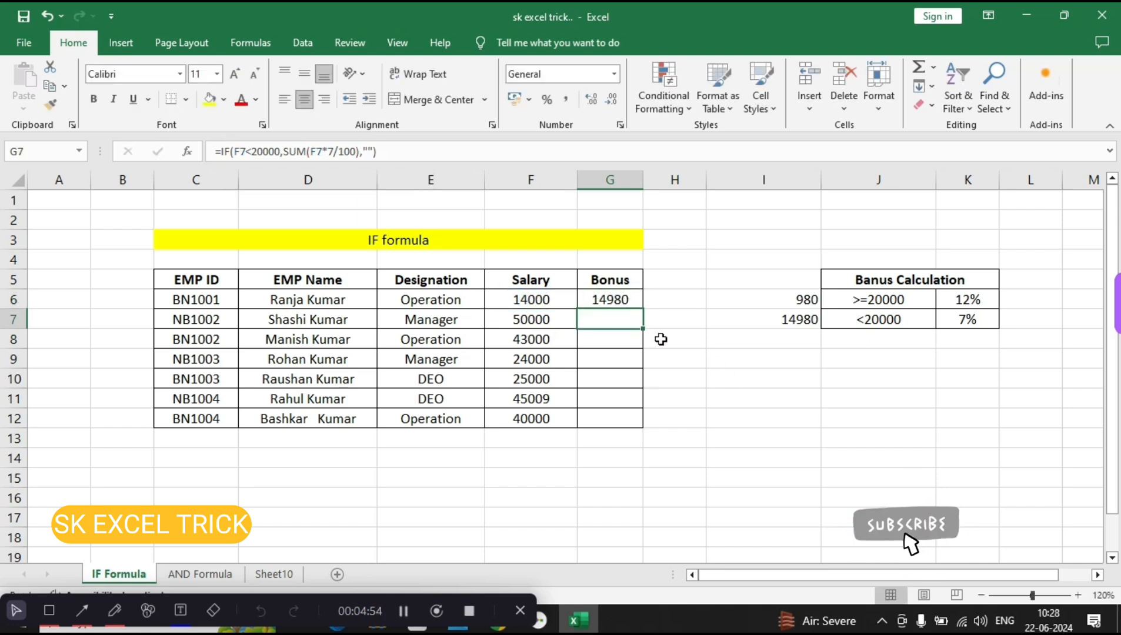
Step: Copy the revised G6 formula, with the salary added, down to the remaining employees in G7:G12
{"action": "left_click", "coordinate": [626, 297]}
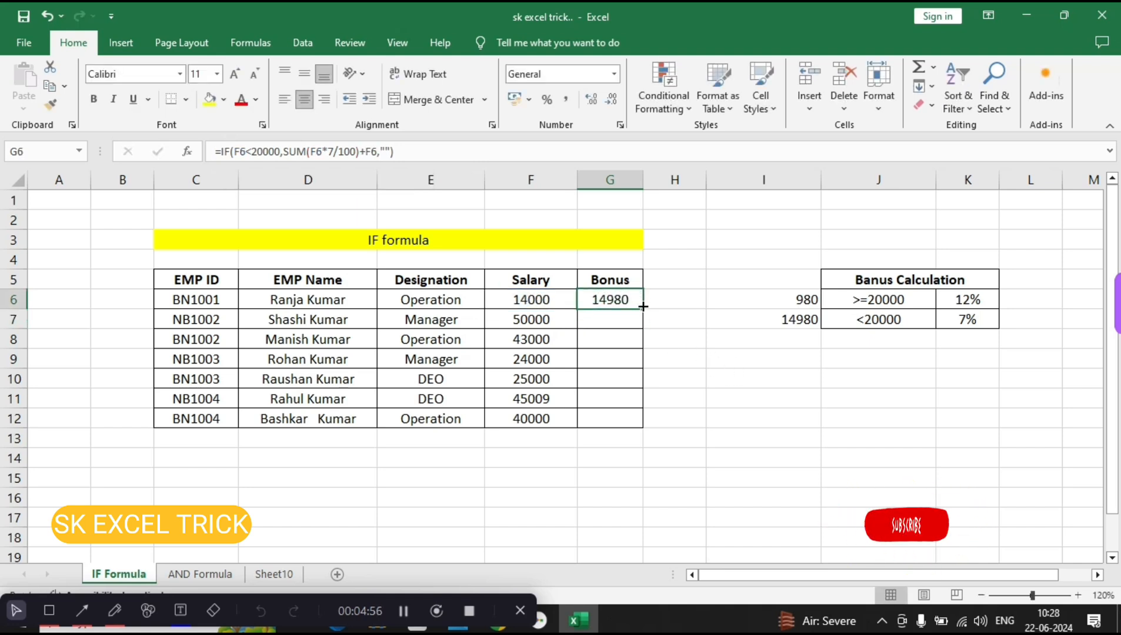
{"action": "double_click", "coordinate": [643, 307]}
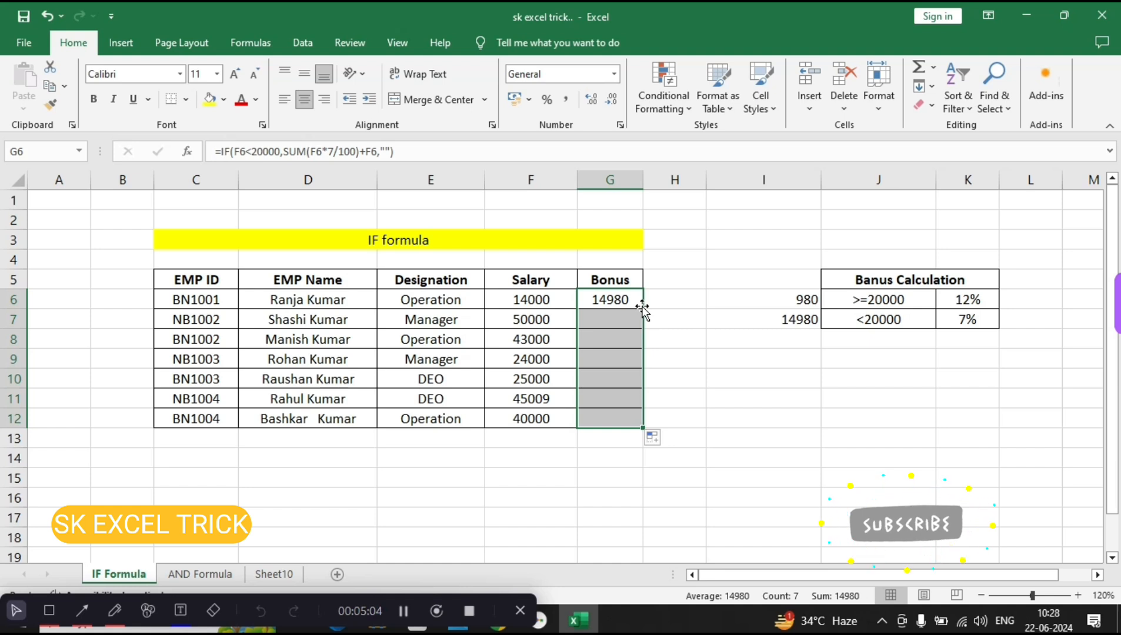
{"action": "left_click", "coordinate": [623, 301]}
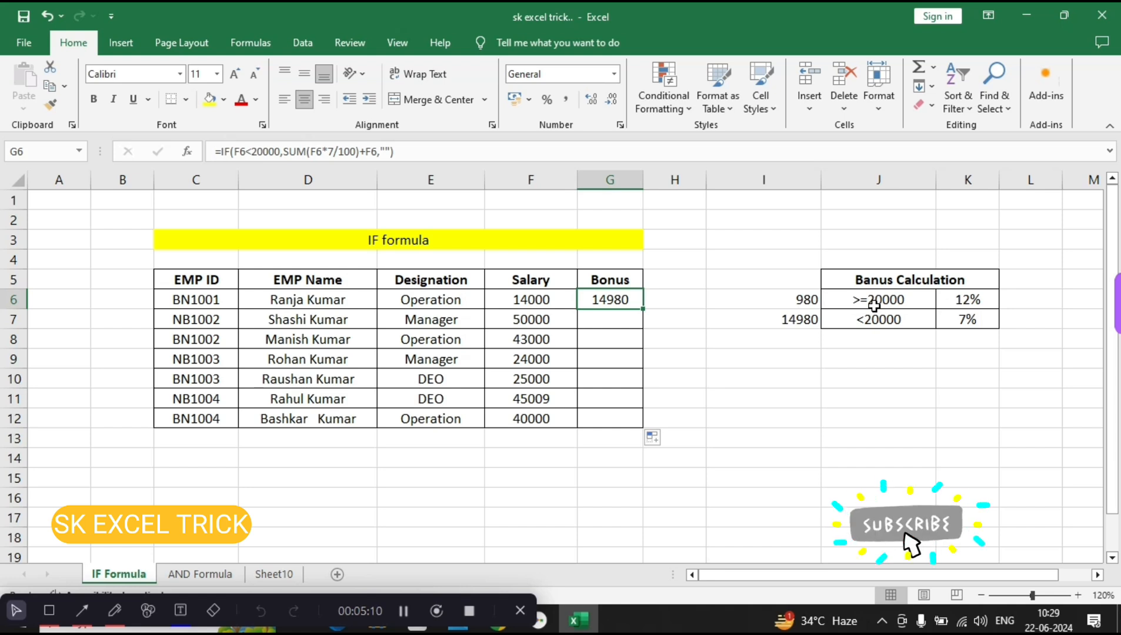
Step: Replace the empty string in the G6 formula with a nested IF whose logical test is F6>=20000
{"action": "left_click", "coordinate": [432, 157]}
{"action": "key", "text": "BackSpace"}
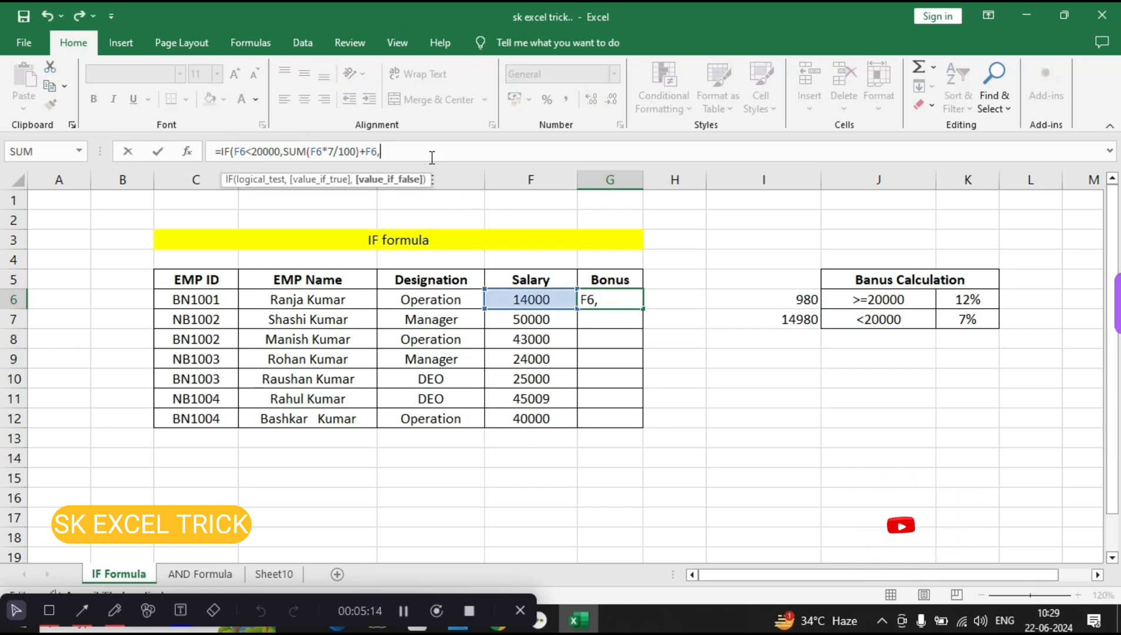
{"action": "type", "text": "i"}
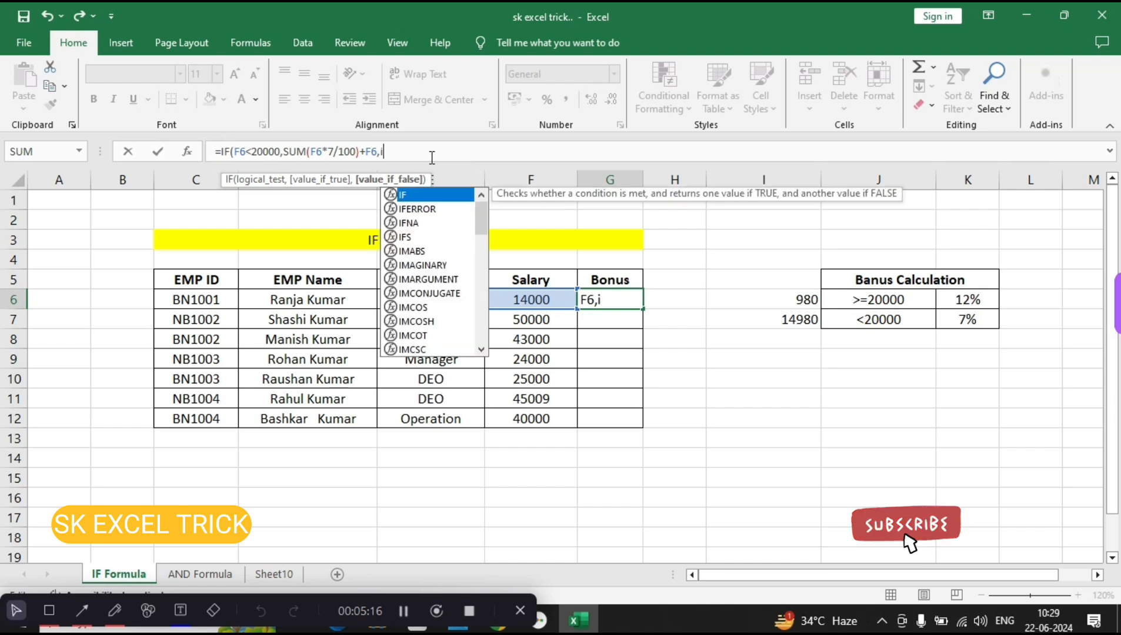
{"action": "key", "text": "Tab"}
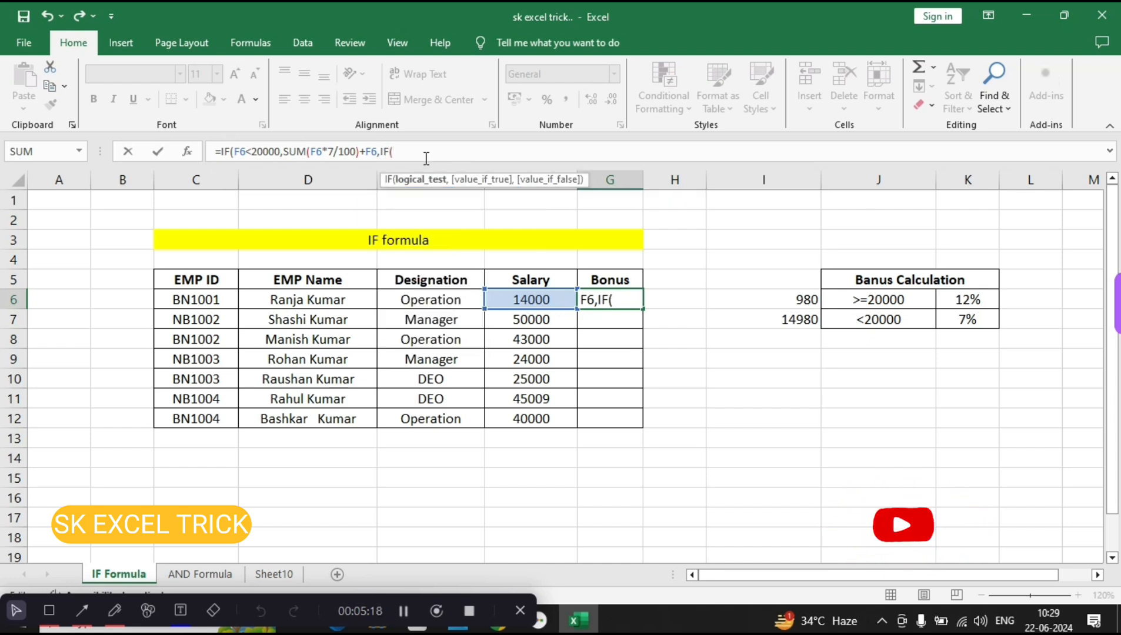
{"action": "left_click", "coordinate": [523, 300]}
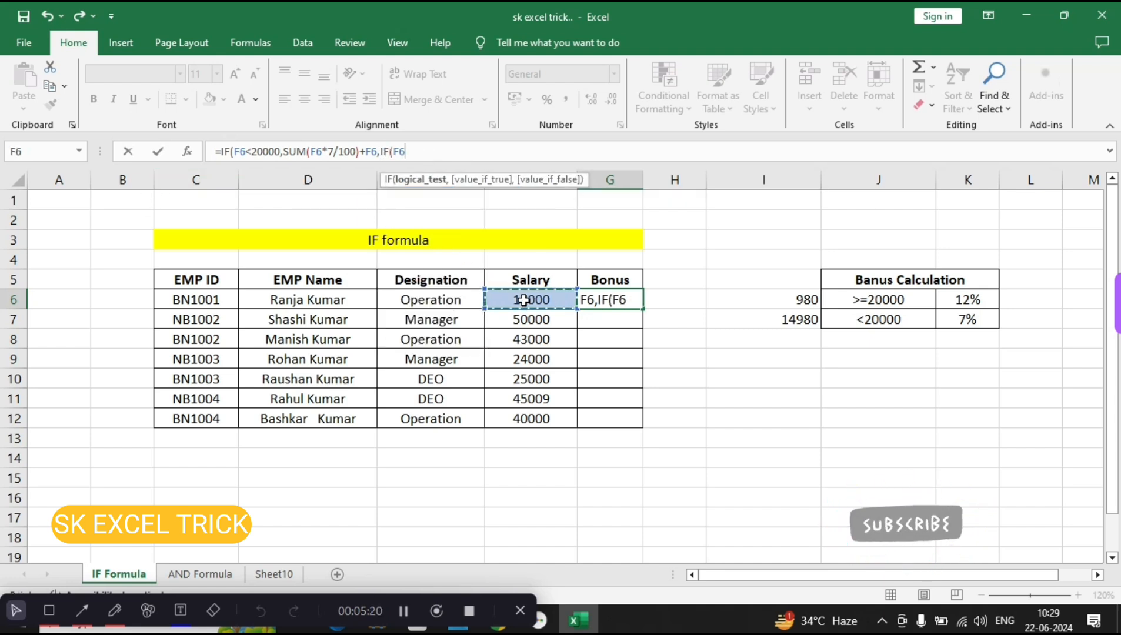
{"action": "type", "text": ">=20"}
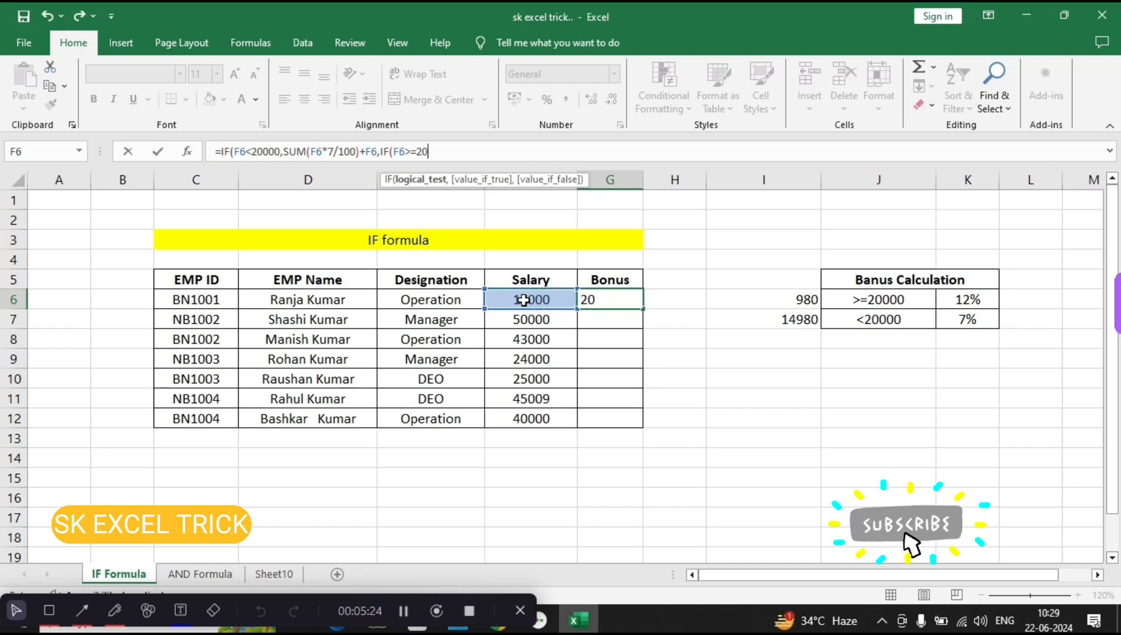
{"action": "type", "text": "000"}
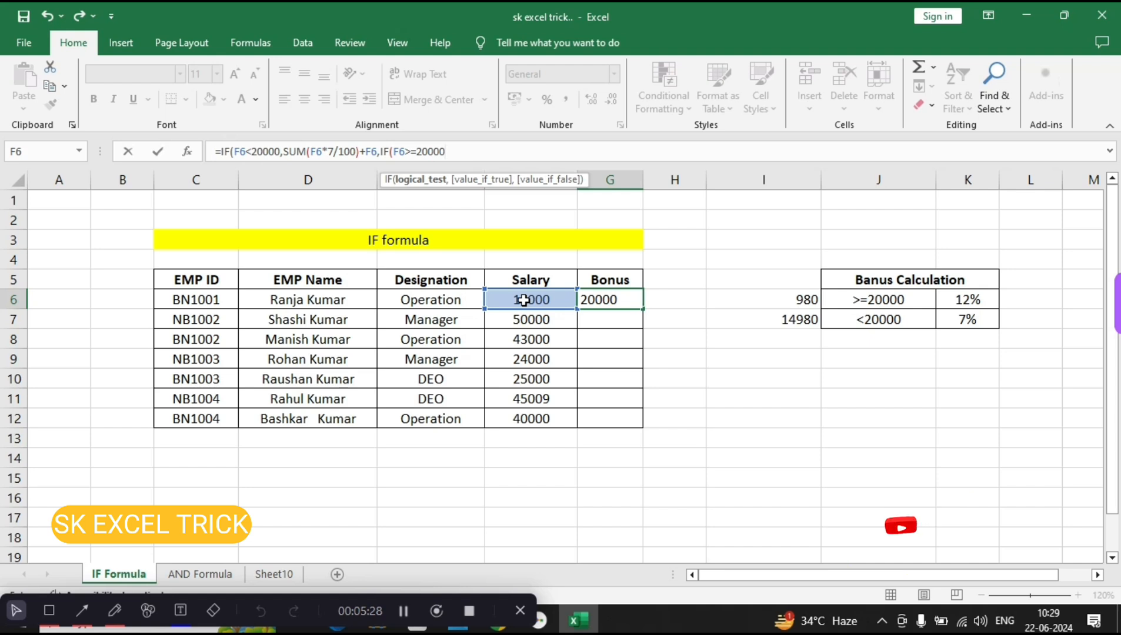
Step: Complete the nested IF in G6 with SUM(F6*12/100)+F6 as its value if true and "" as its value if false
{"action": "type", "text": ",sum"}
{"action": "key", "text": "Tab"}
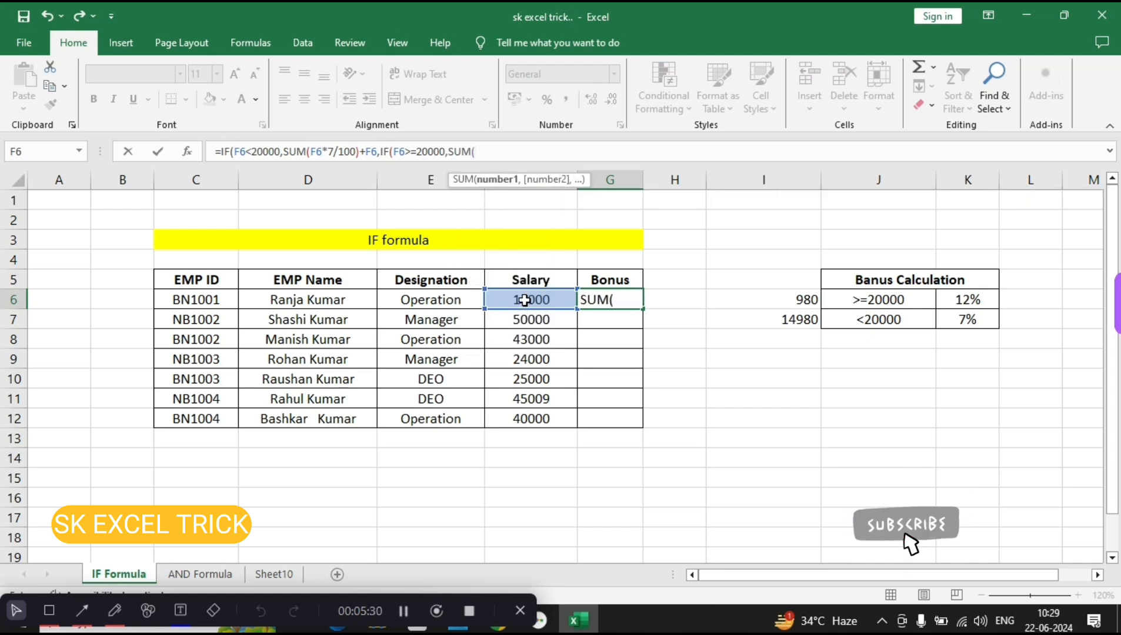
{"action": "left_click", "coordinate": [529, 300]}
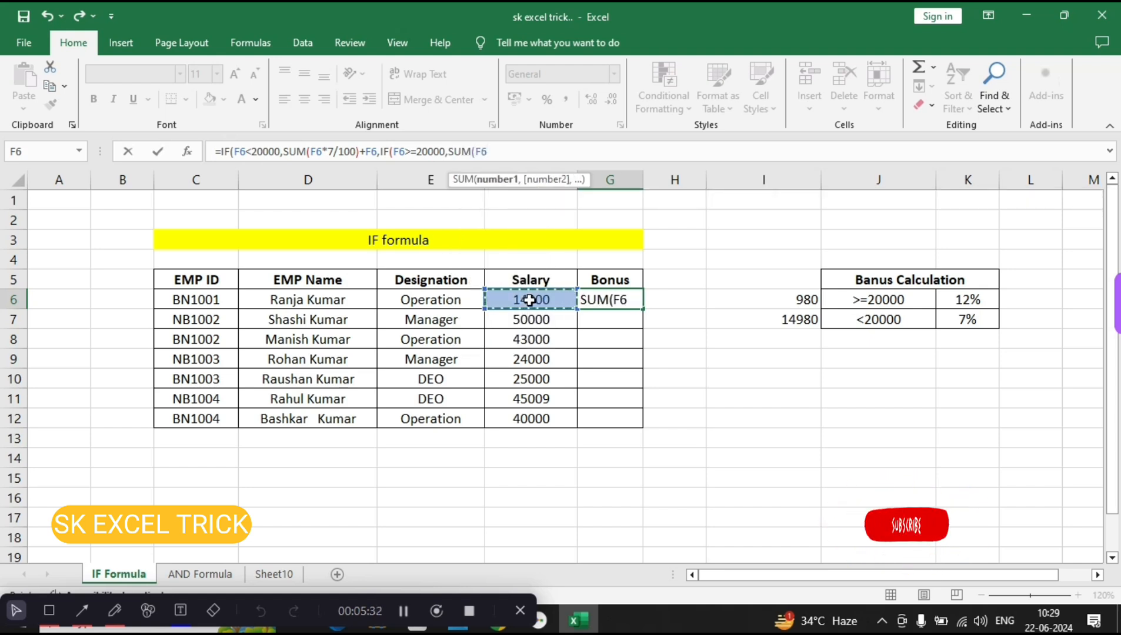
{"action": "type", "text": "*12"}
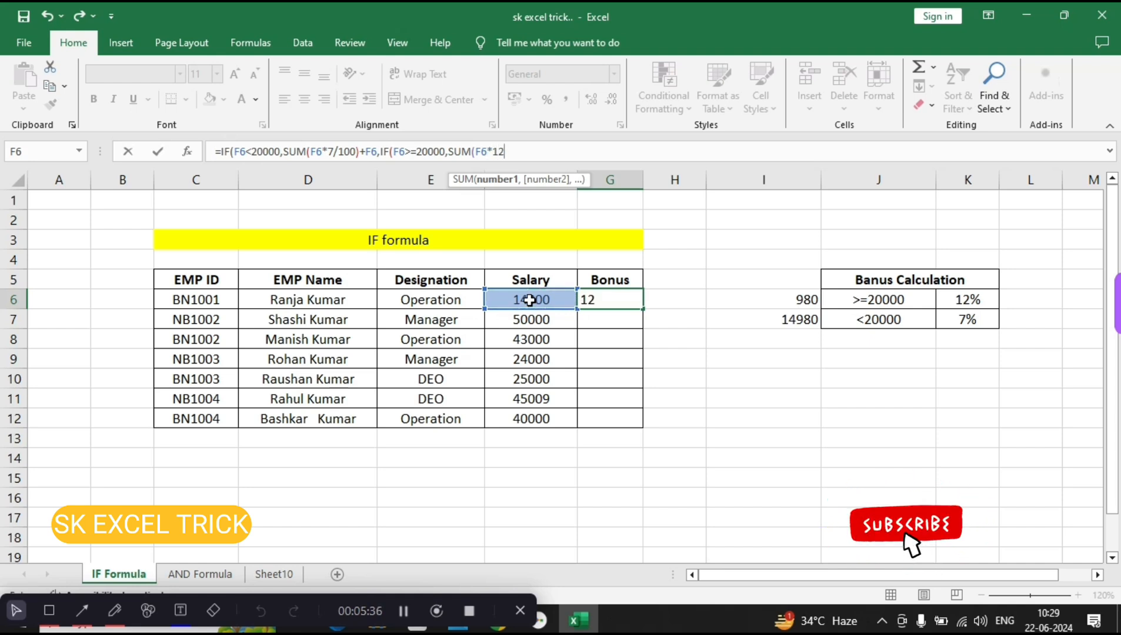
{"action": "type", "text": "/100"}
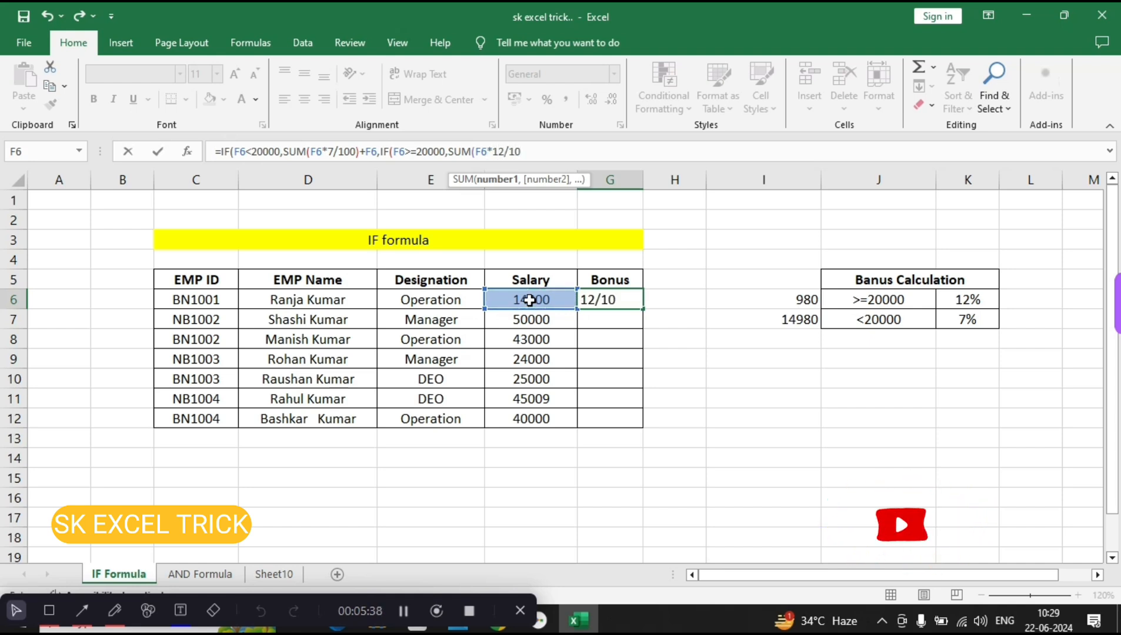
{"action": "type", "text": ")+"}
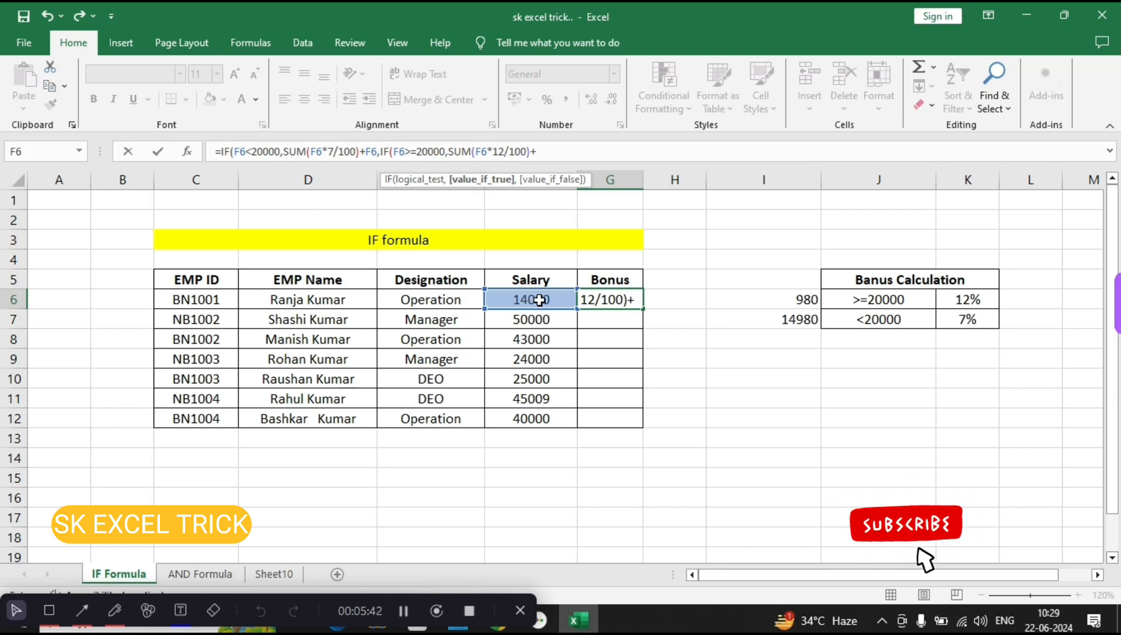
{"action": "left_click", "coordinate": [537, 300]}
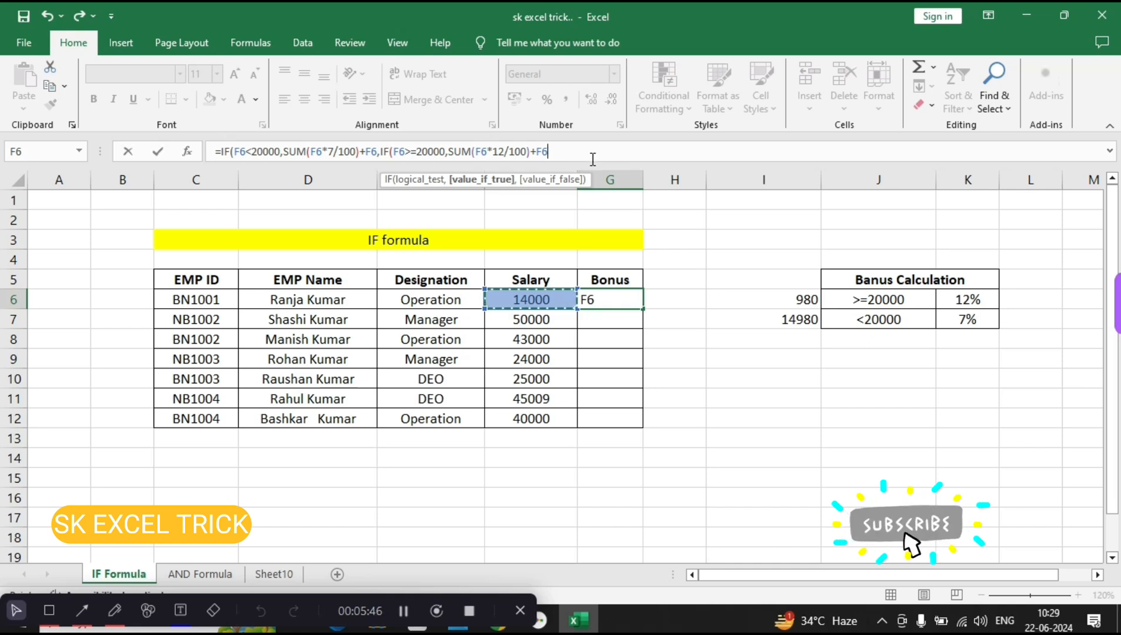
{"action": "type", "text": ","}
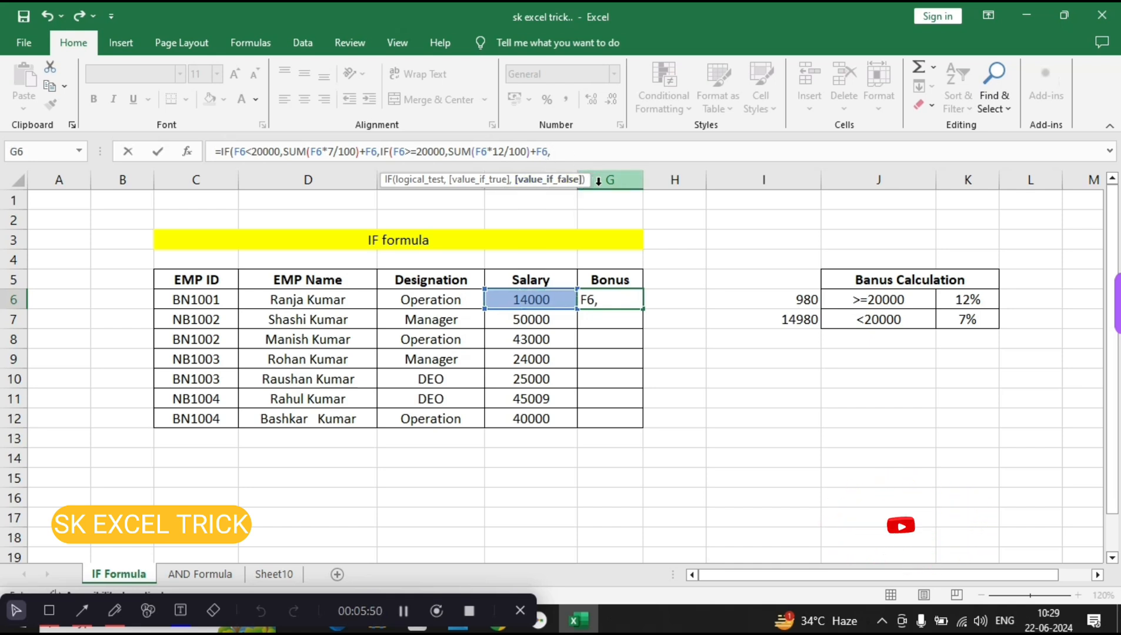
{"action": "type", "text": "\"\"))"}
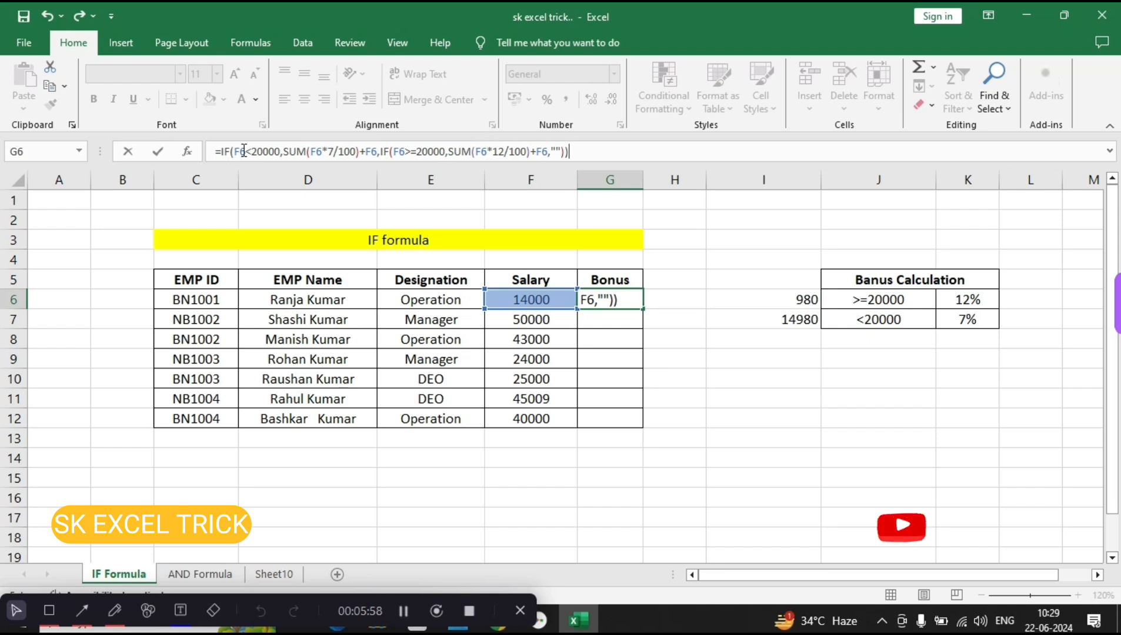
{"action": "key", "text": "Return"}
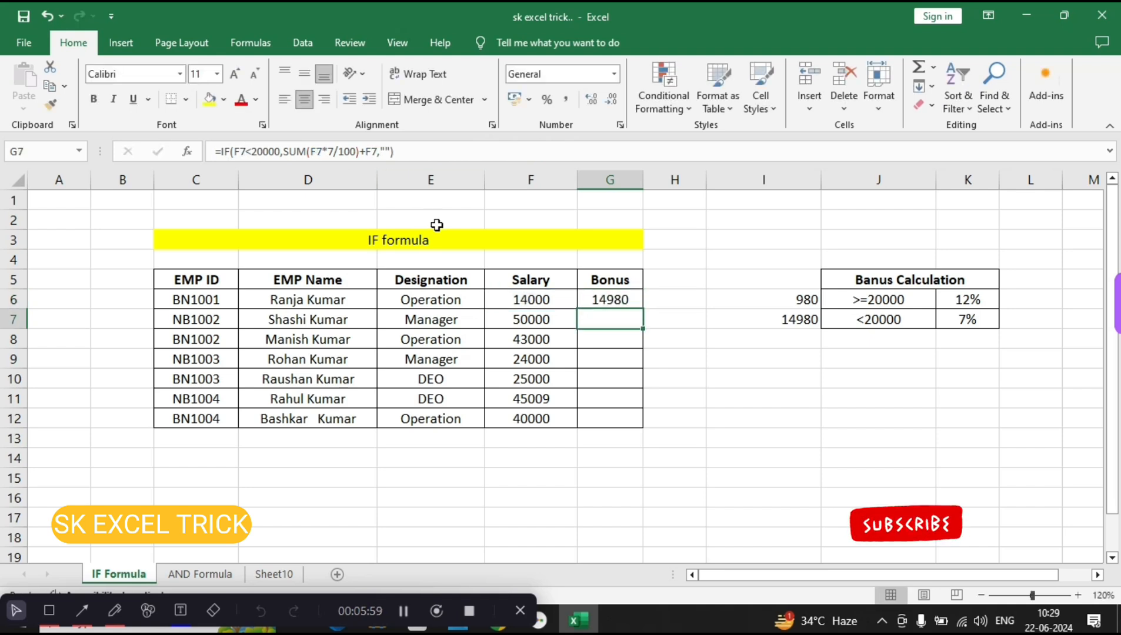
Step: Copy the nested IF formula from G6 down to the remaining employees in G7:G12
{"action": "left_click", "coordinate": [619, 297]}
{"action": "double_click", "coordinate": [645, 311]}
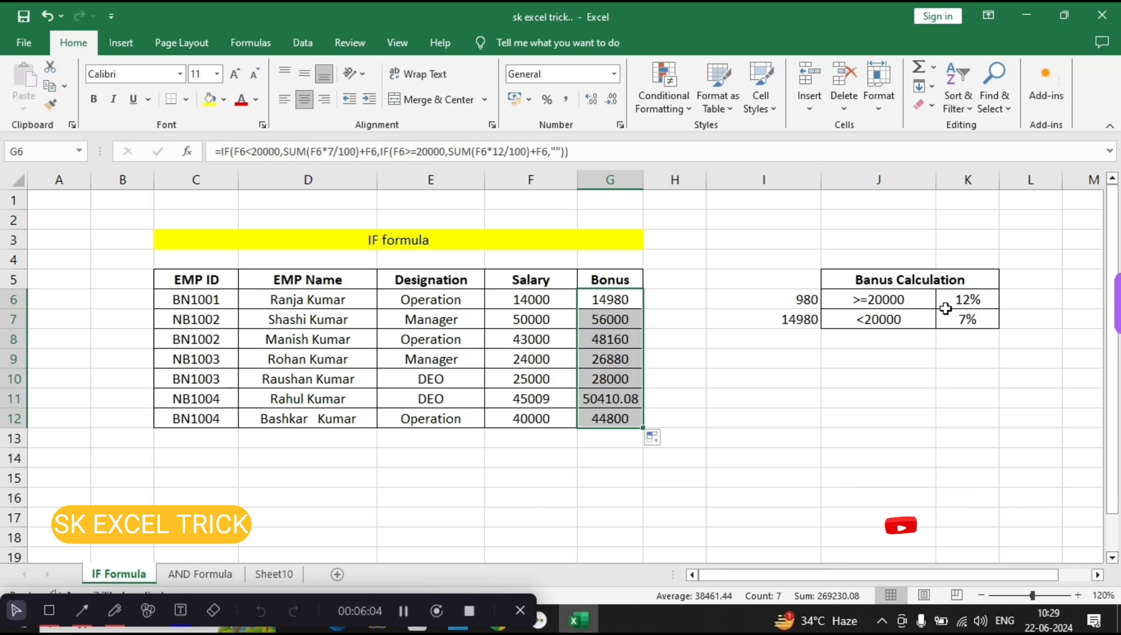
{"action": "left_click_drag", "start_coordinate": [610, 339], "coordinate": [605, 356]}
{"action": "left_click", "coordinate": [615, 307]}
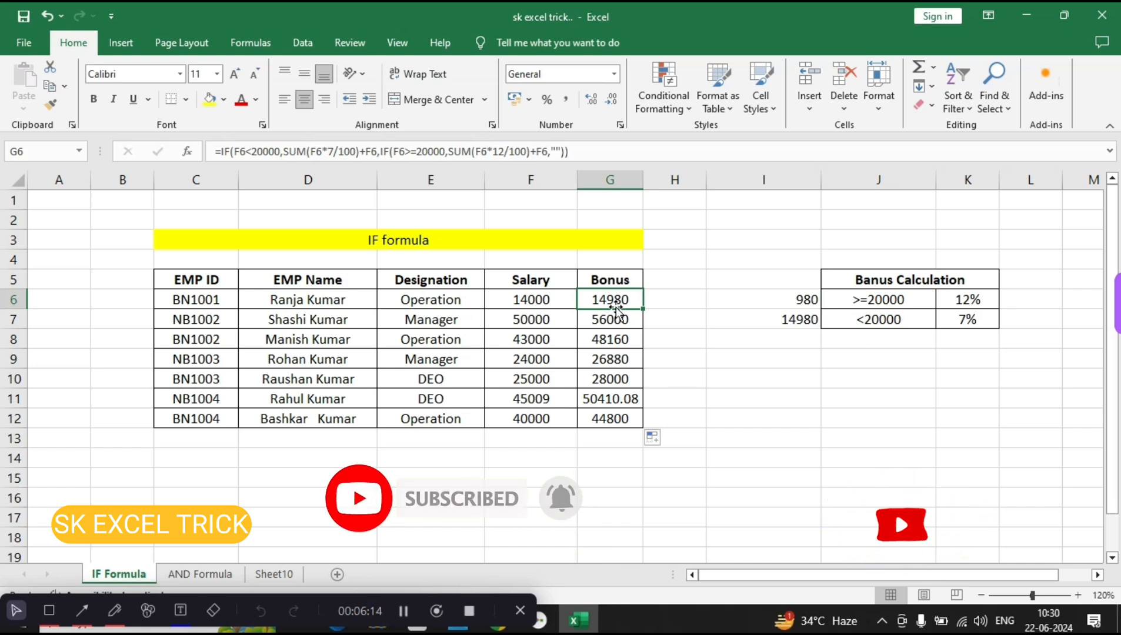
Step: Switch to the AND Formula sheet and review the salary increase conditions for Operation, Manager and DEO in L6:L8
{"action": "left_click", "coordinate": [198, 574]}
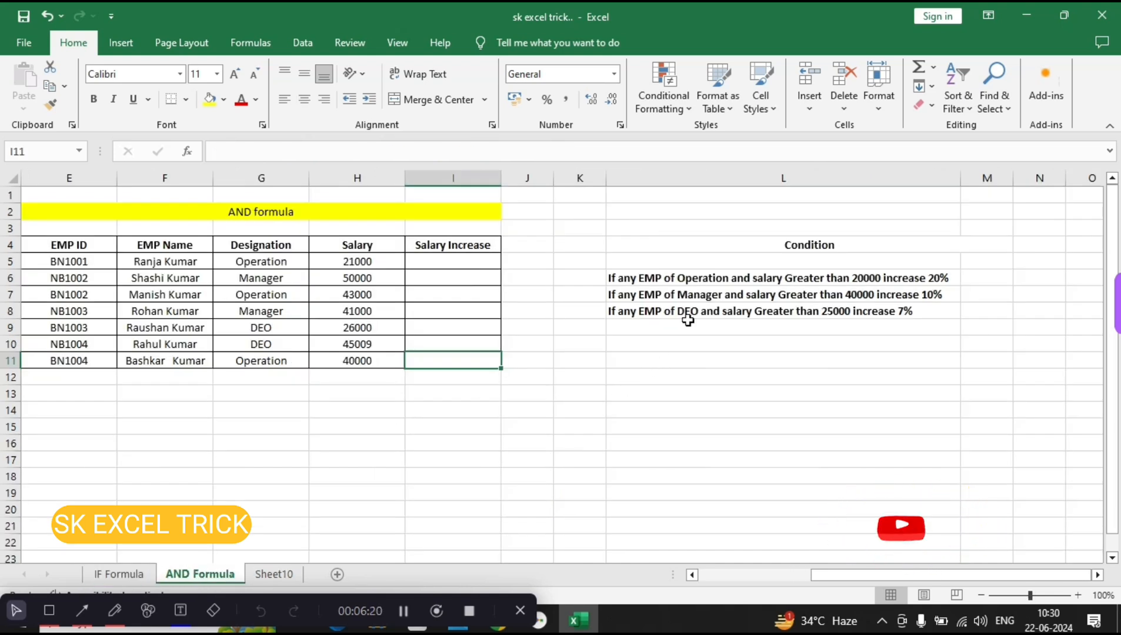
{"action": "left_click", "coordinate": [792, 278]}
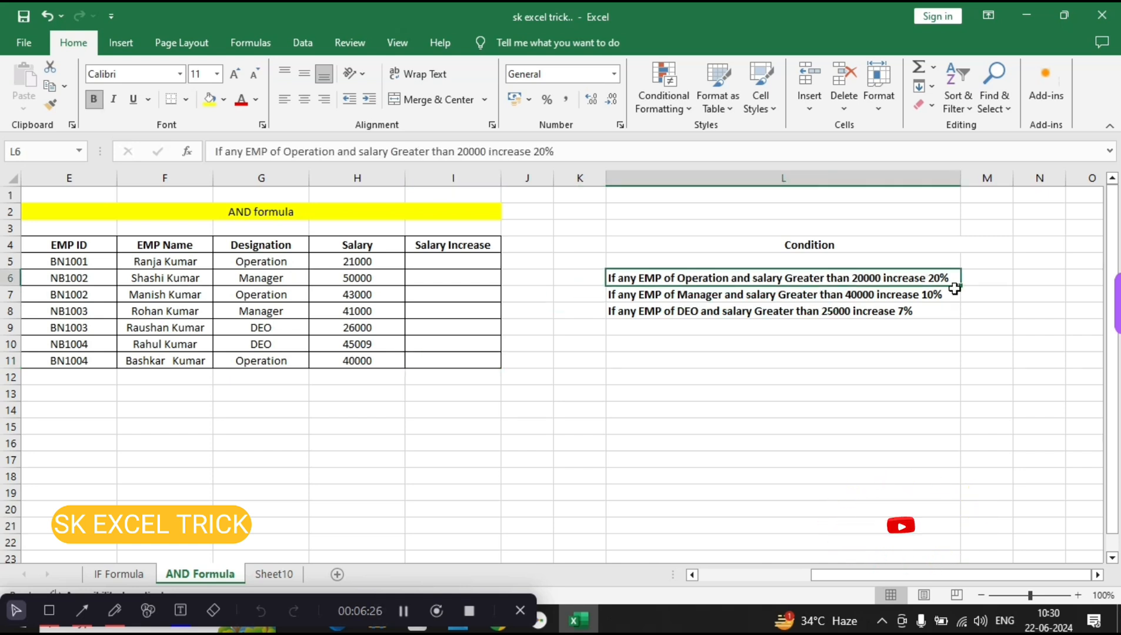
{"action": "left_click", "coordinate": [726, 299]}
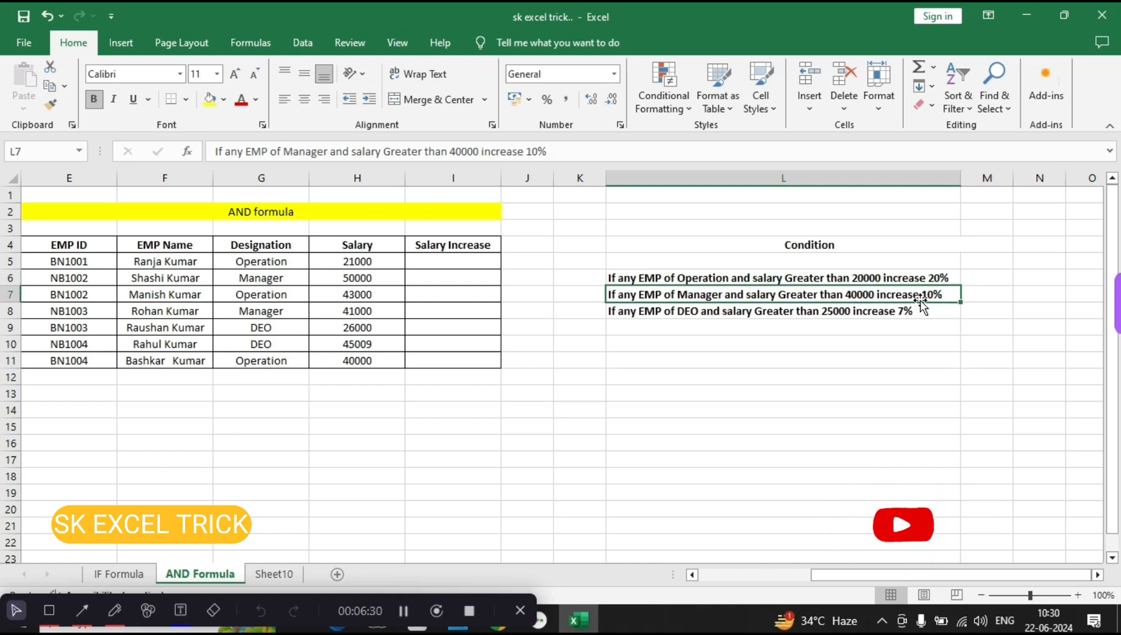
{"action": "left_click", "coordinate": [711, 319]}
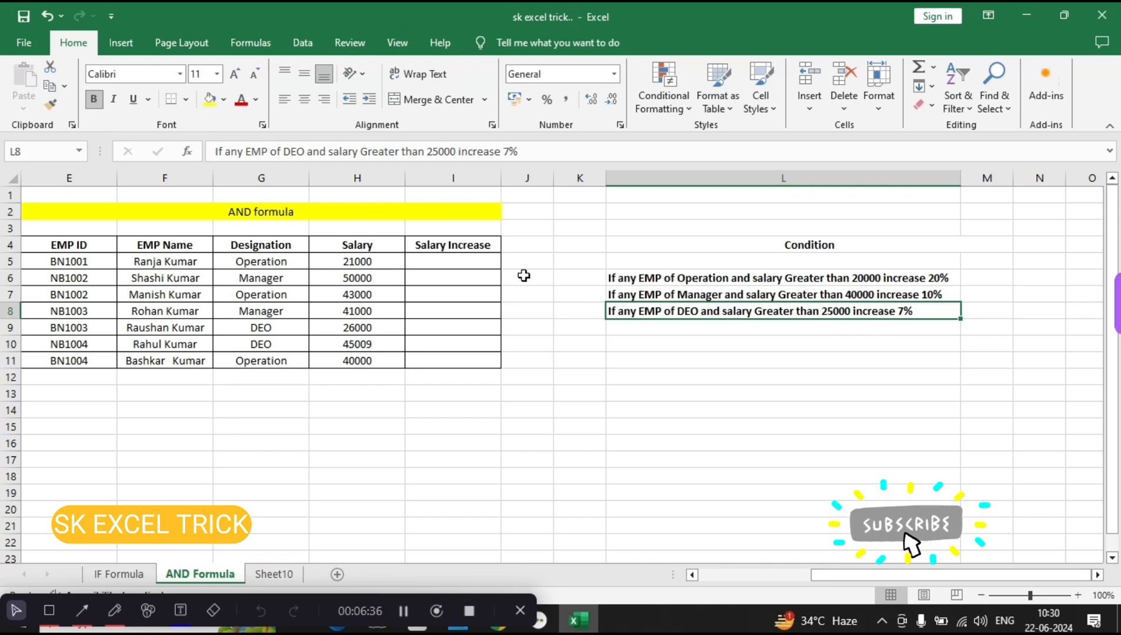
Step: Start an IF formula in I5 with a nested AND whose first condition is G5="Operation"
{"action": "left_click", "coordinate": [460, 263]}
{"action": "type", "text": "=if"}
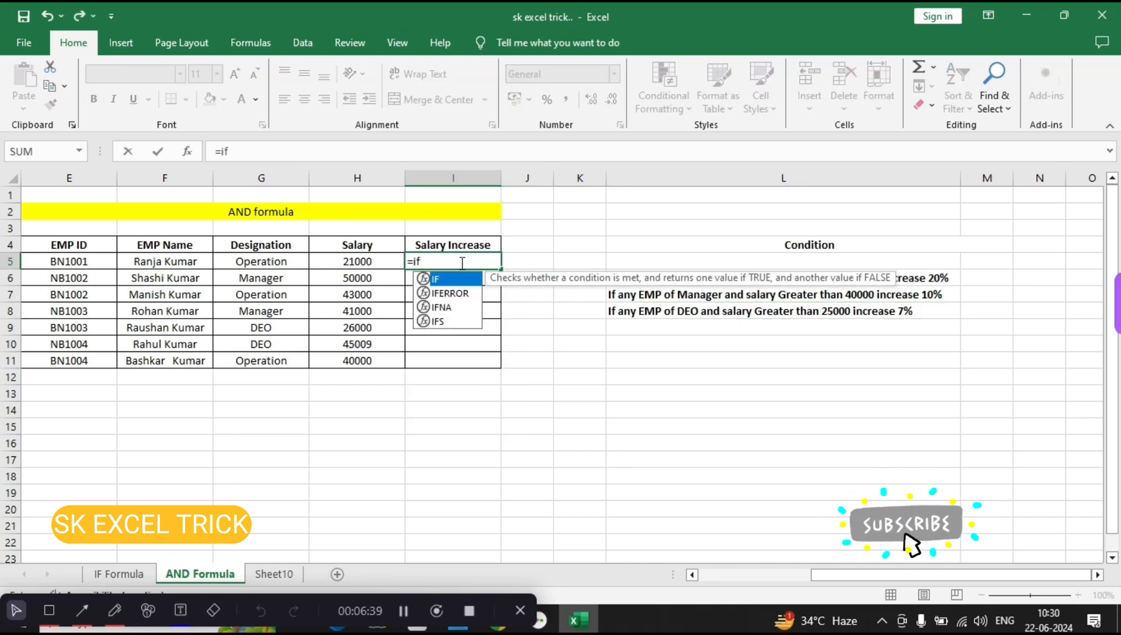
{"action": "key", "text": "Tab"}
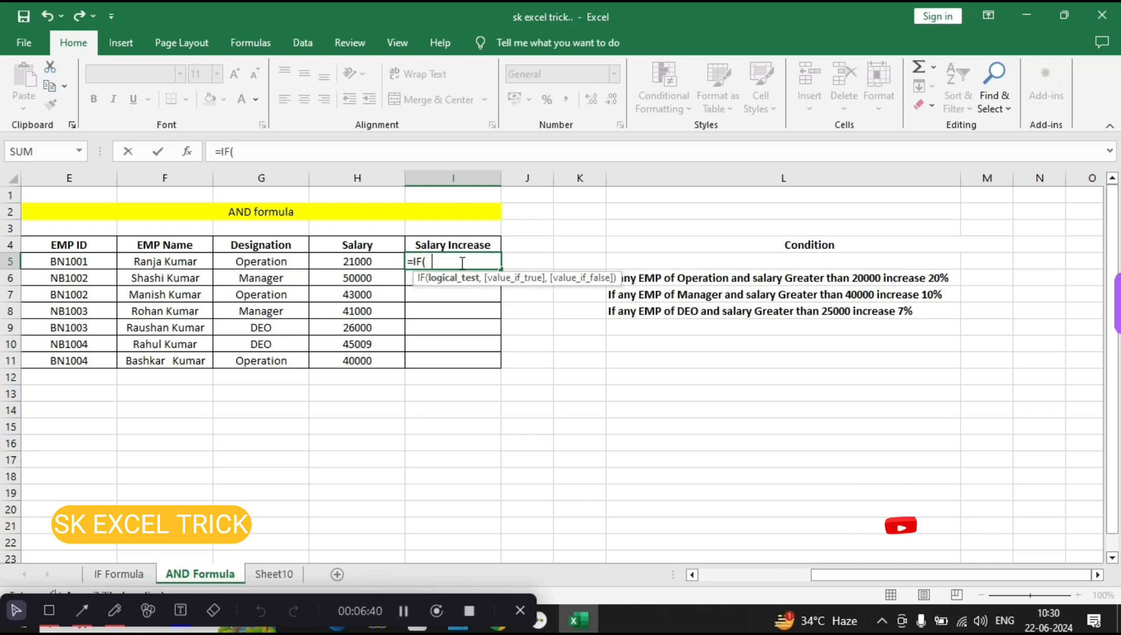
{"action": "type", "text": "and"}
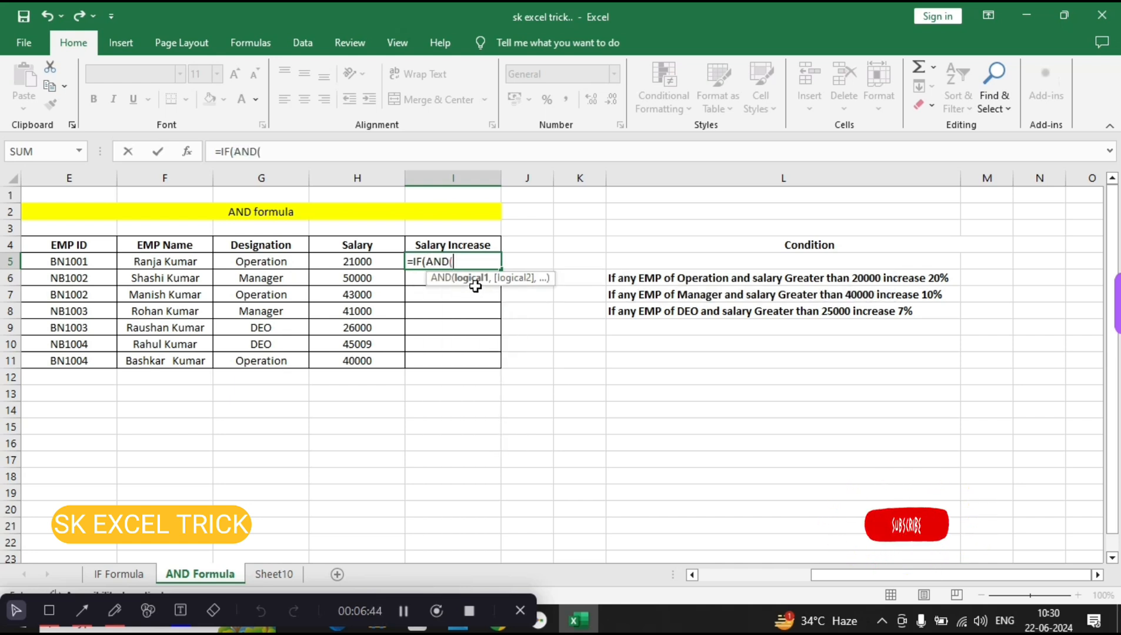
{"action": "left_click", "coordinate": [373, 262]}
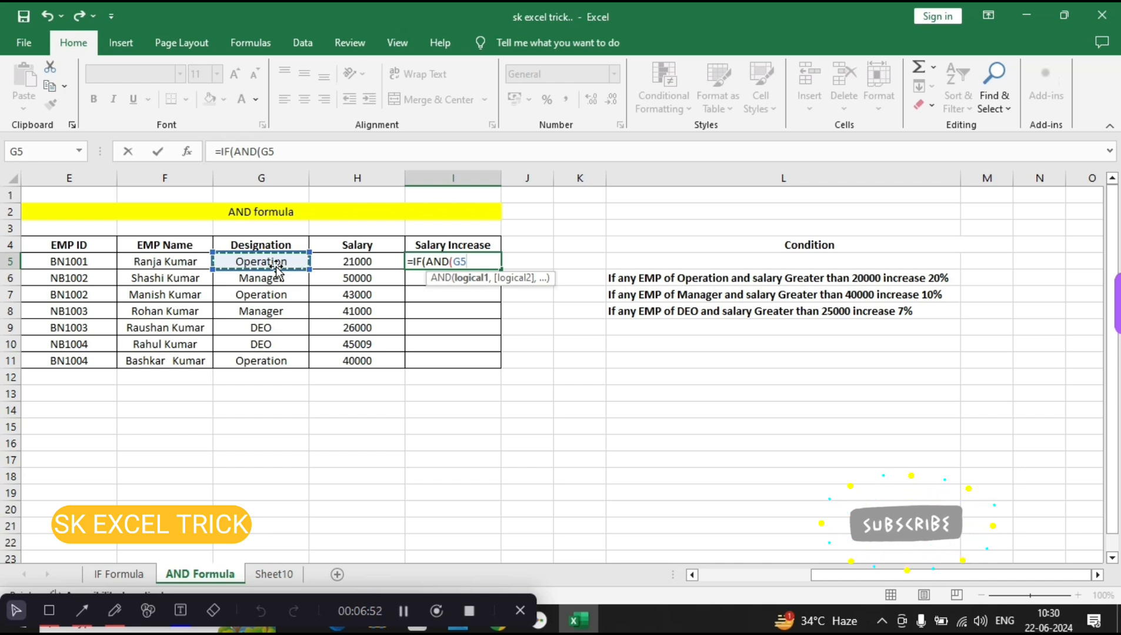
{"action": "type", "text": "="}
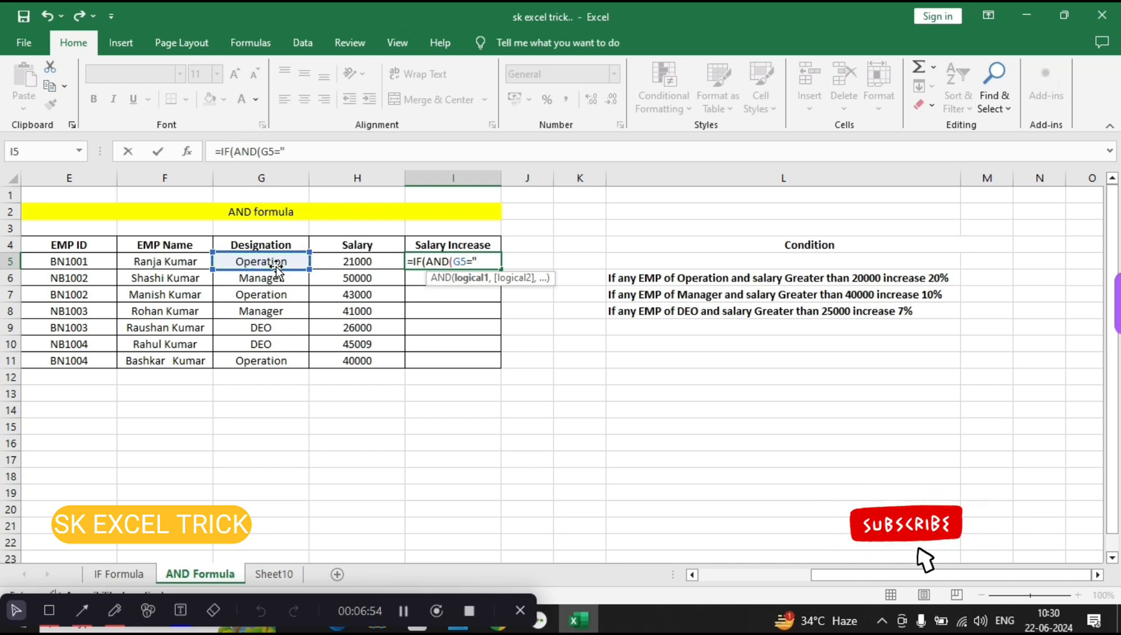
{"action": "type", "text": "\""}
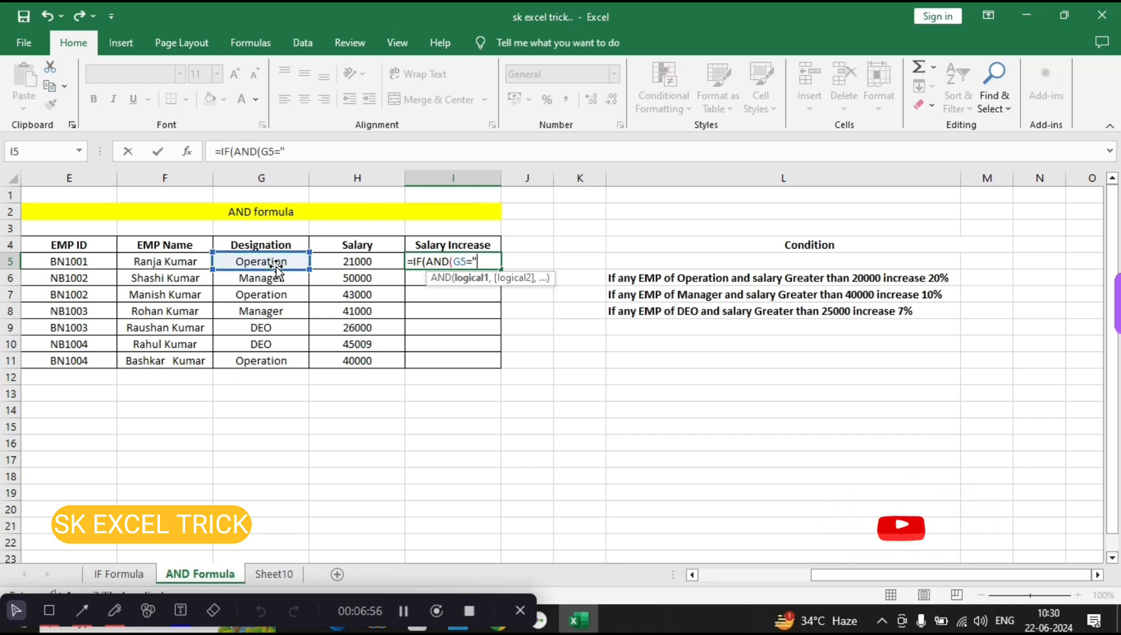
{"action": "type", "text": "Oper"}
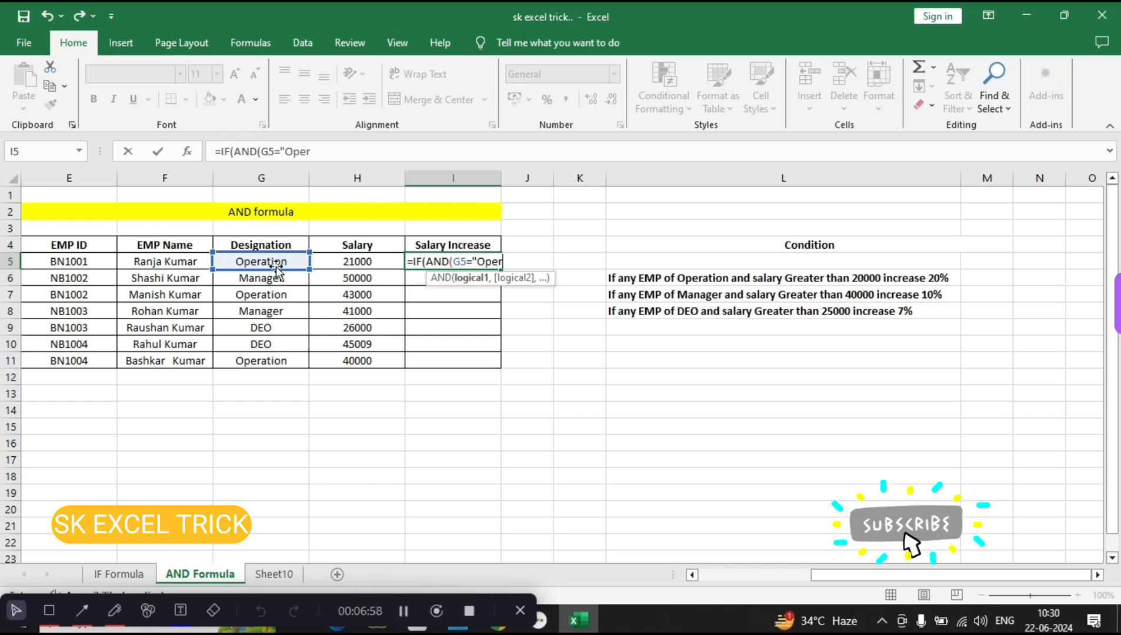
{"action": "type", "text": "ation"}
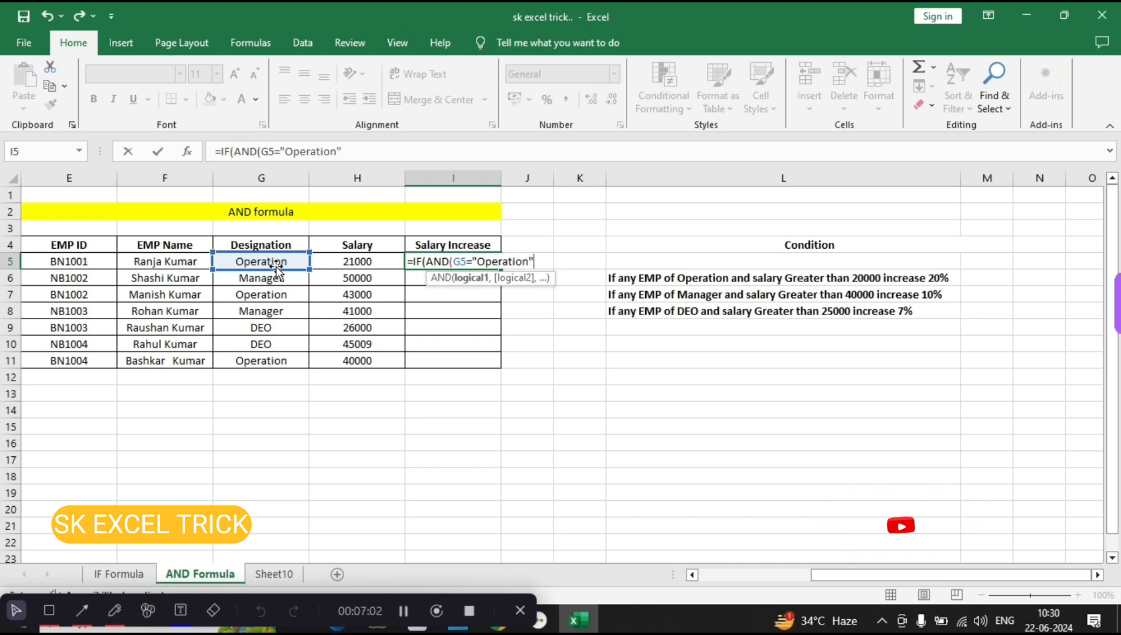
{"action": "type", "text": "\","}
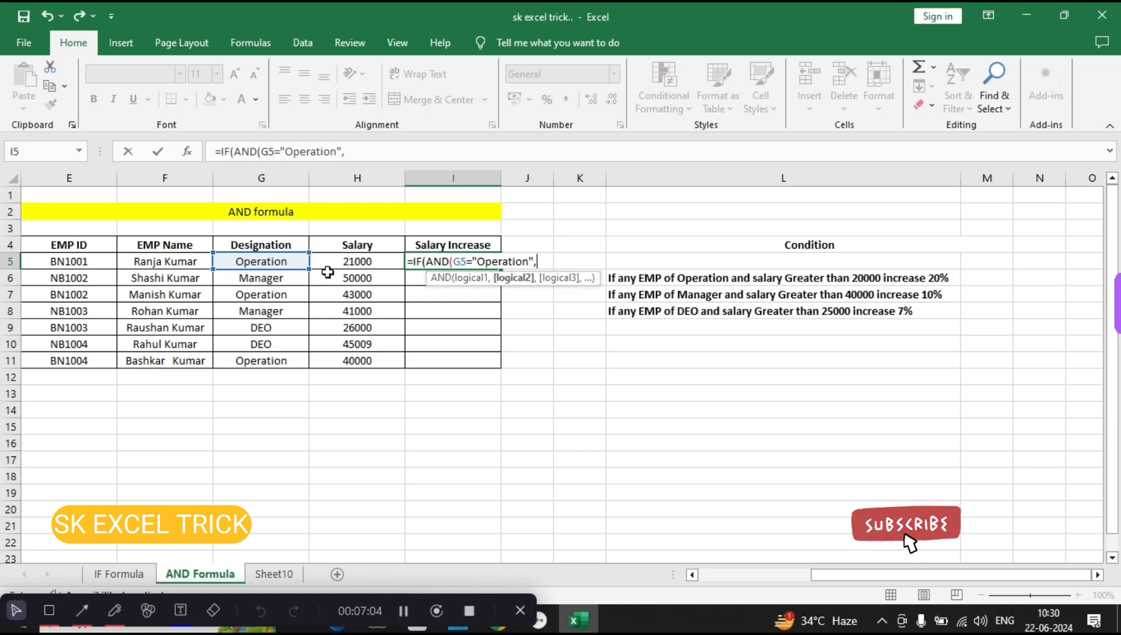
Step: Add H5>20000 as the second condition of the AND test in I5 and close the AND function
{"action": "left_click", "coordinate": [355, 263]}
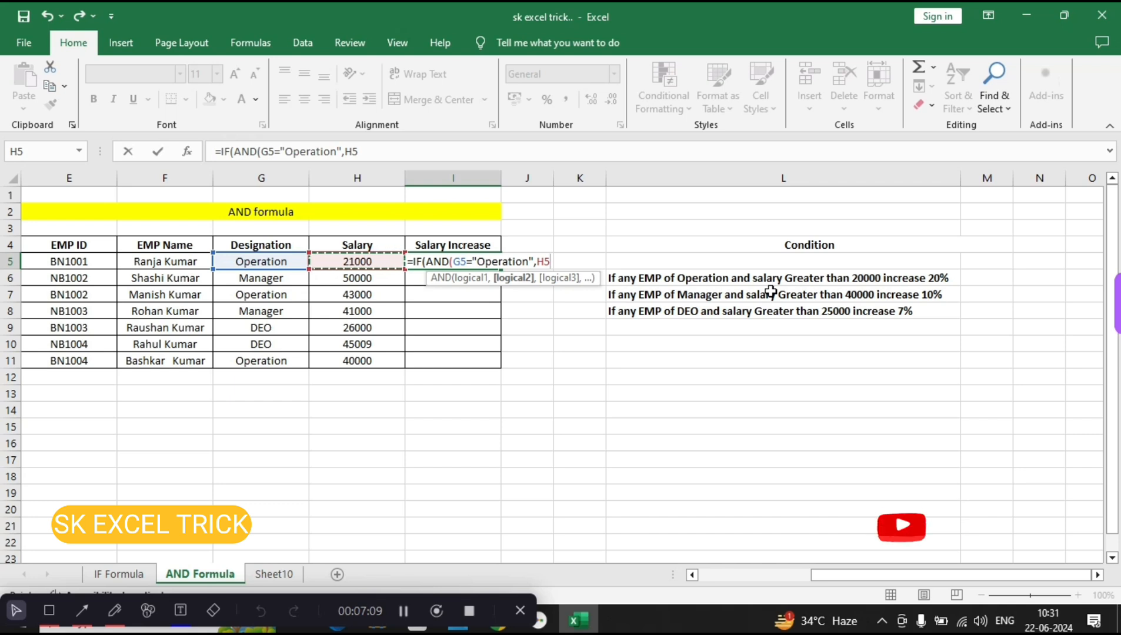
{"action": "type", "text": ">20000"}
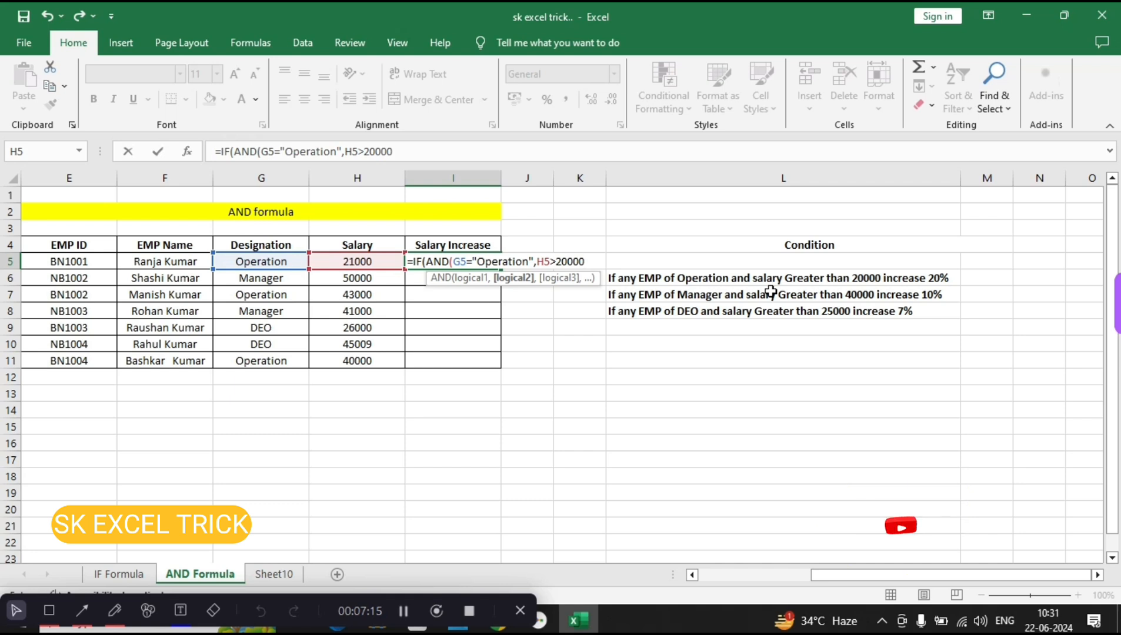
{"action": "type", "text": ")"}
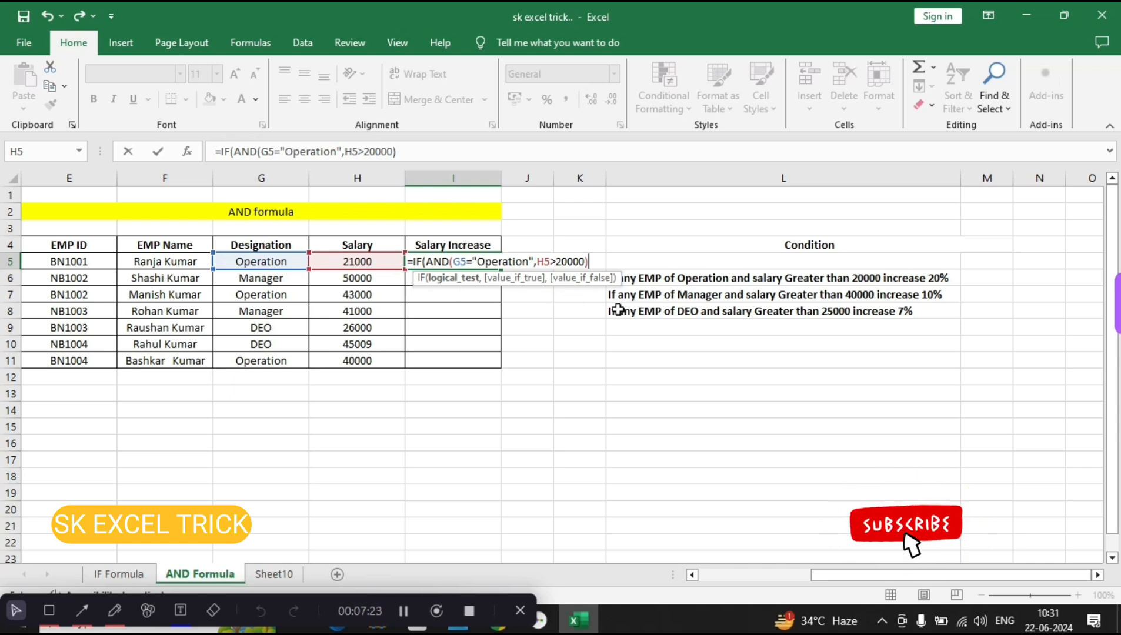
Step: Enter SUM(H5*20/100)+H5 as the value if true of the IF formula in I5
{"action": "type", "text": ","}
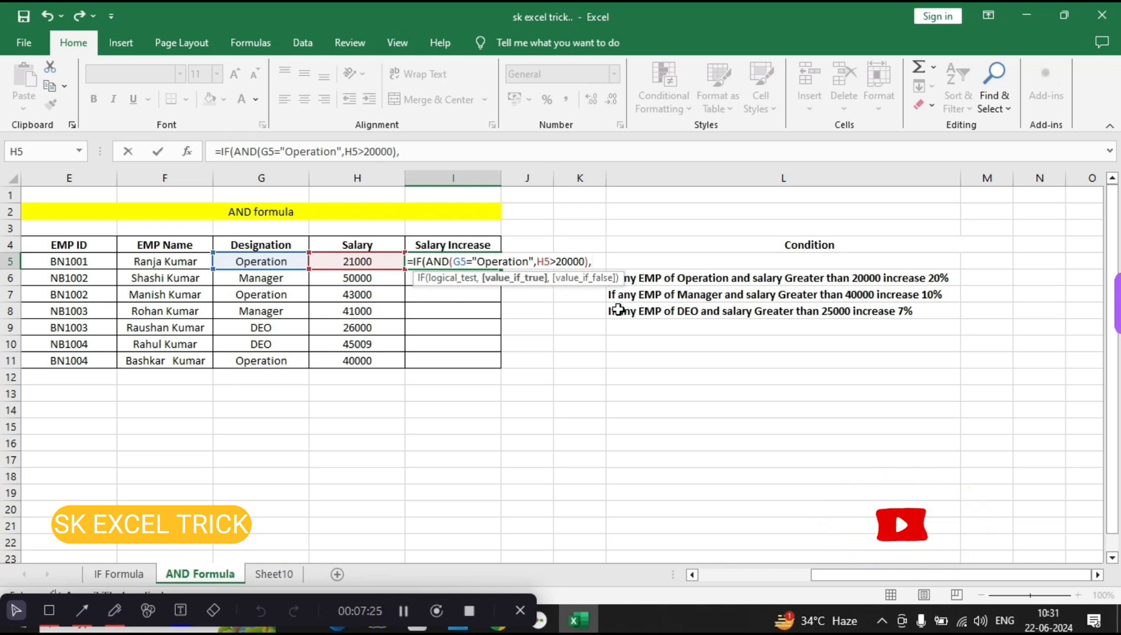
{"action": "type", "text": "sum"}
{"action": "key", "text": "Tab"}
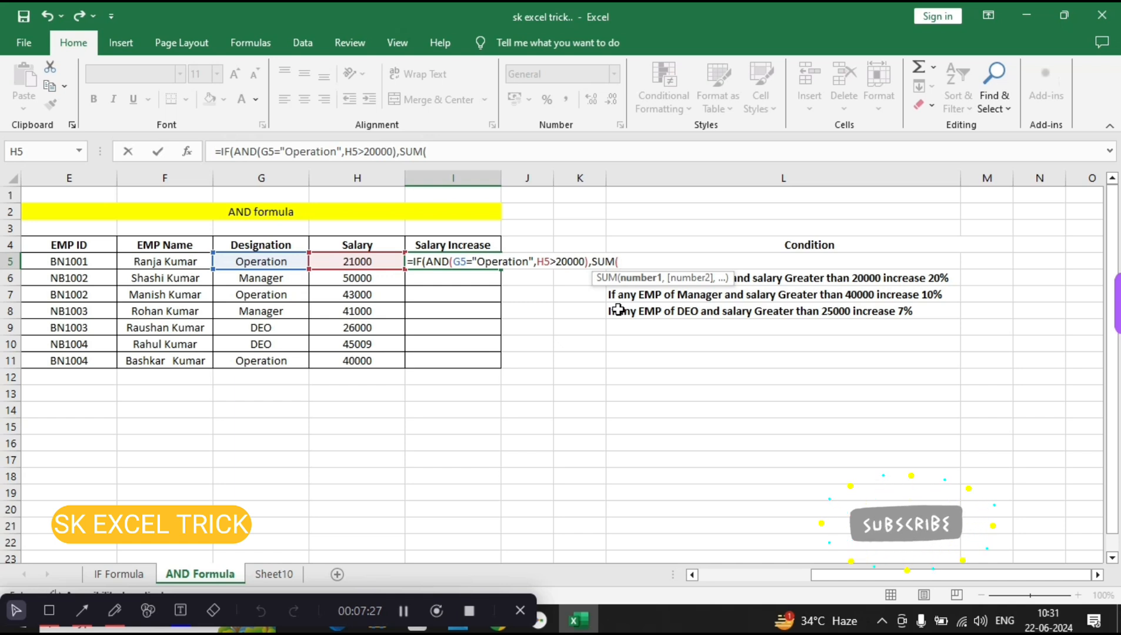
{"action": "left_click", "coordinate": [357, 259]}
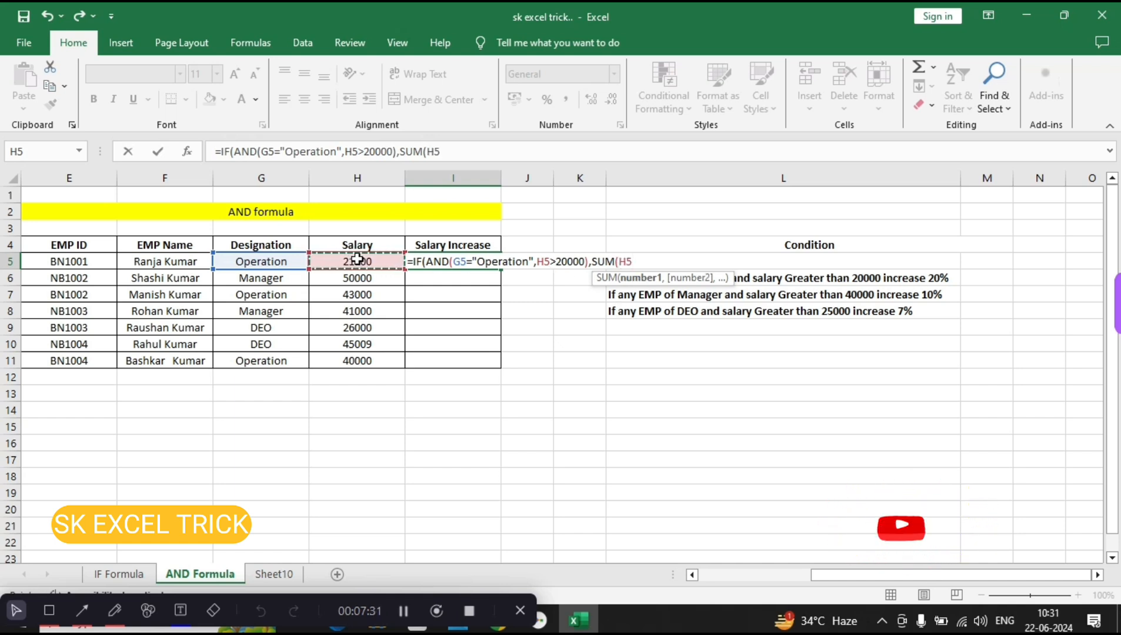
{"action": "type", "text": "*"}
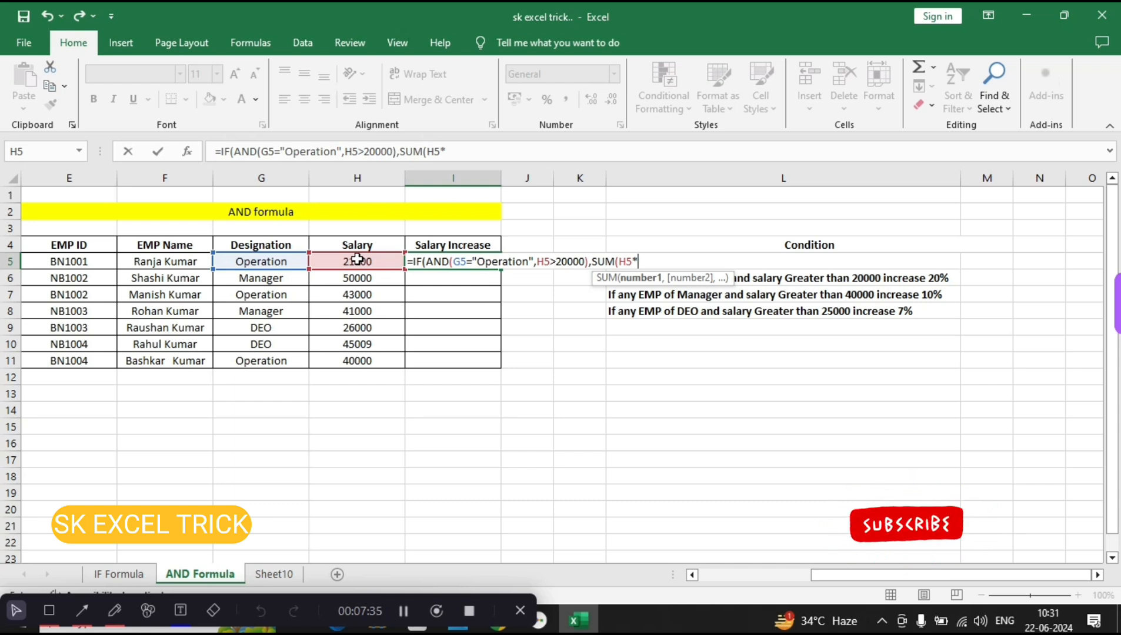
{"action": "type", "text": "20/"}
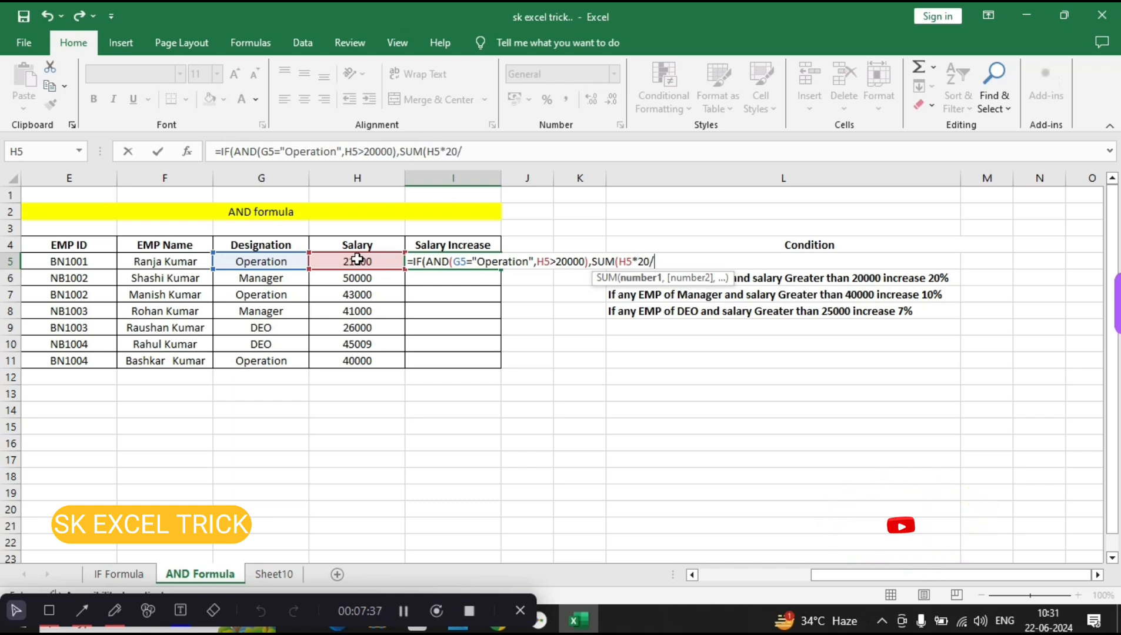
{"action": "type", "text": "100"}
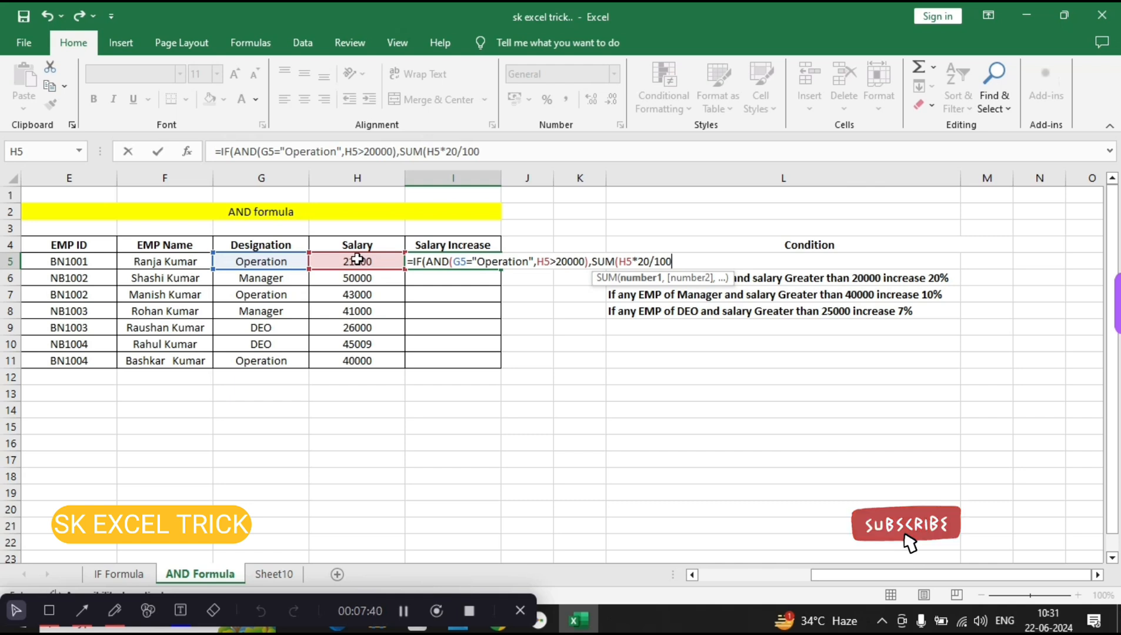
{"action": "type", "text": ")"}
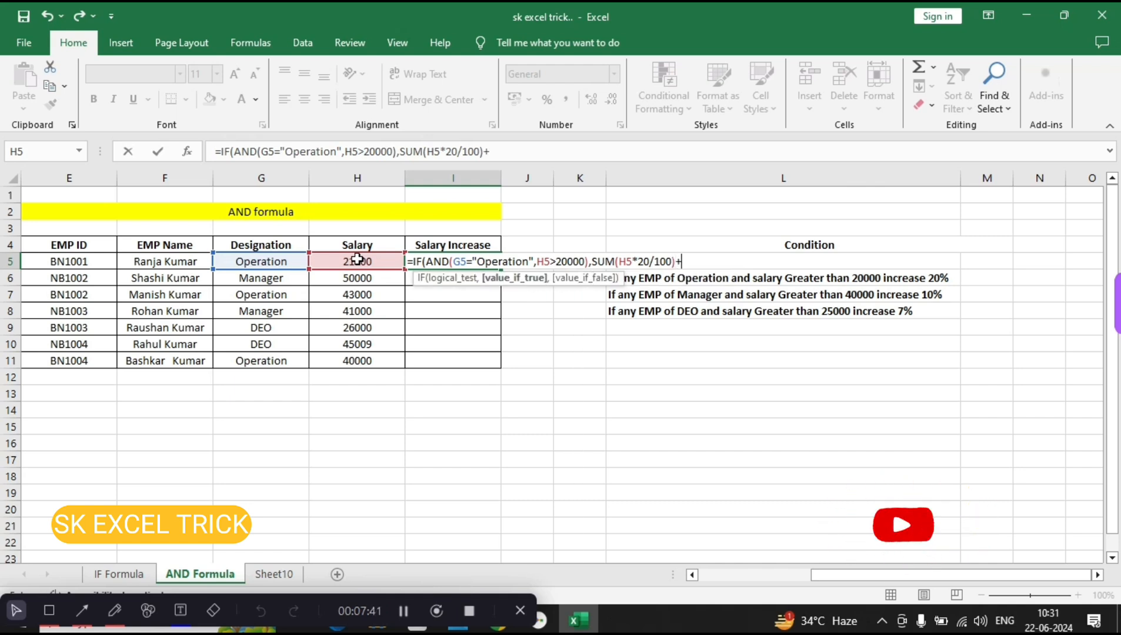
{"action": "type", "text": "+"}
{"action": "left_click", "coordinate": [358, 259]}
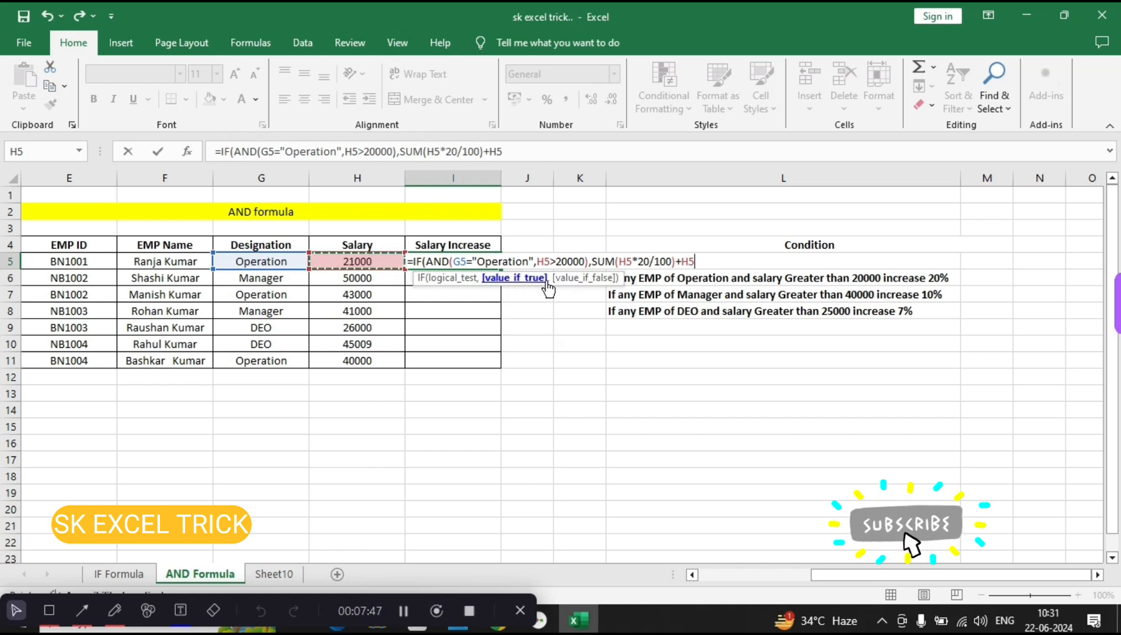
Step: Complete the I5 formula with "" as the value if false, accept the bracket correction, and fill it down to I11
{"action": "type", "text": ","}
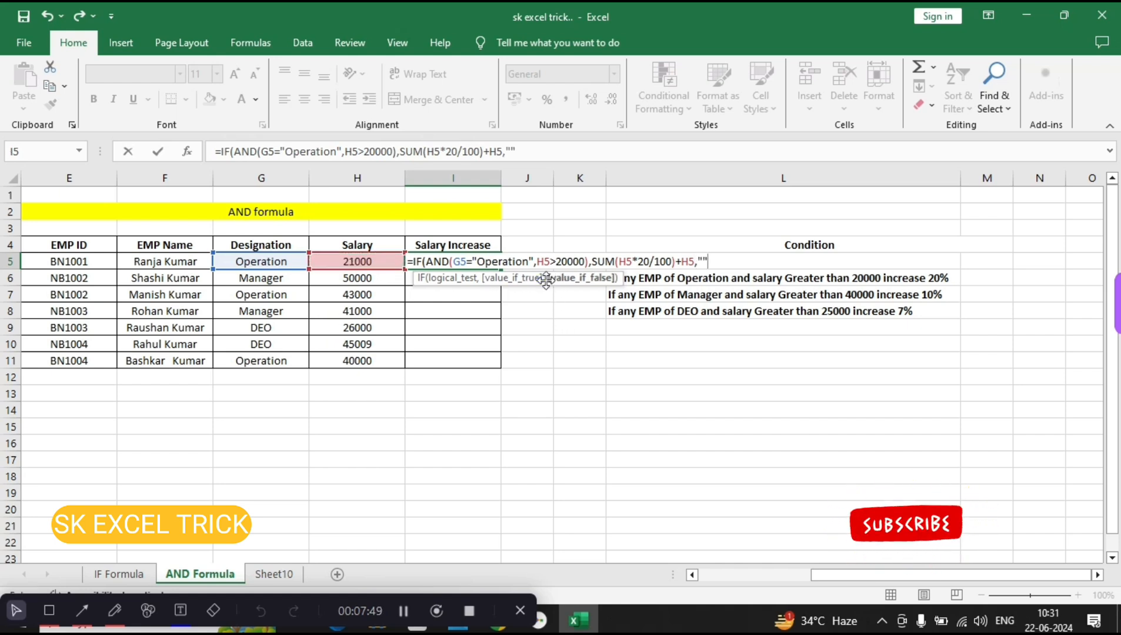
{"action": "type", "text": "\"\")"}
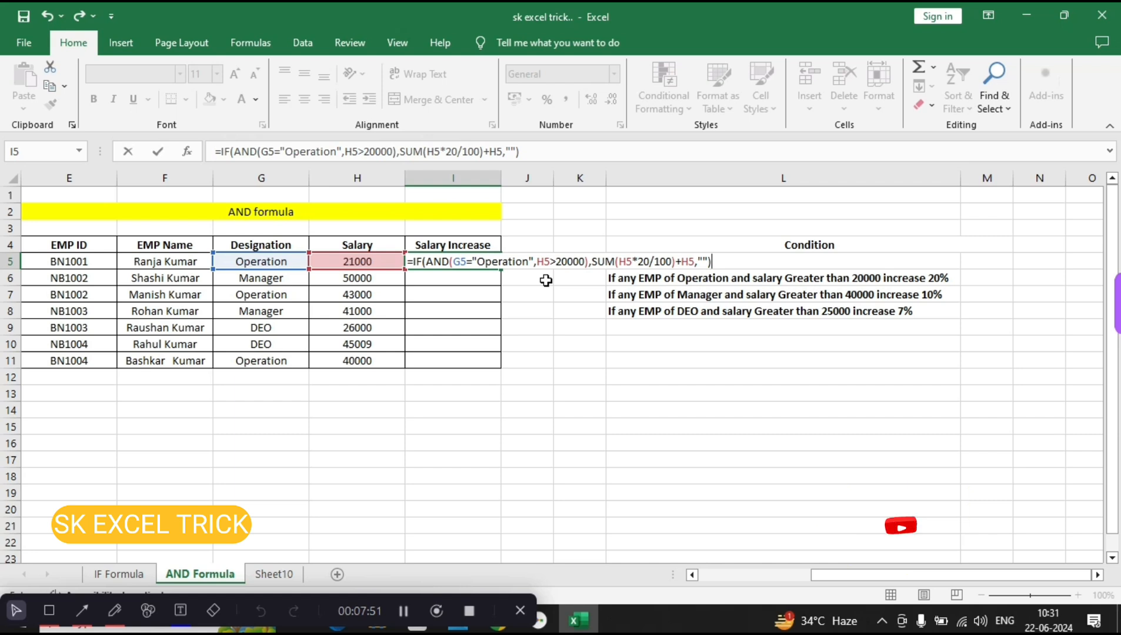
{"action": "key", "text": "Return"}
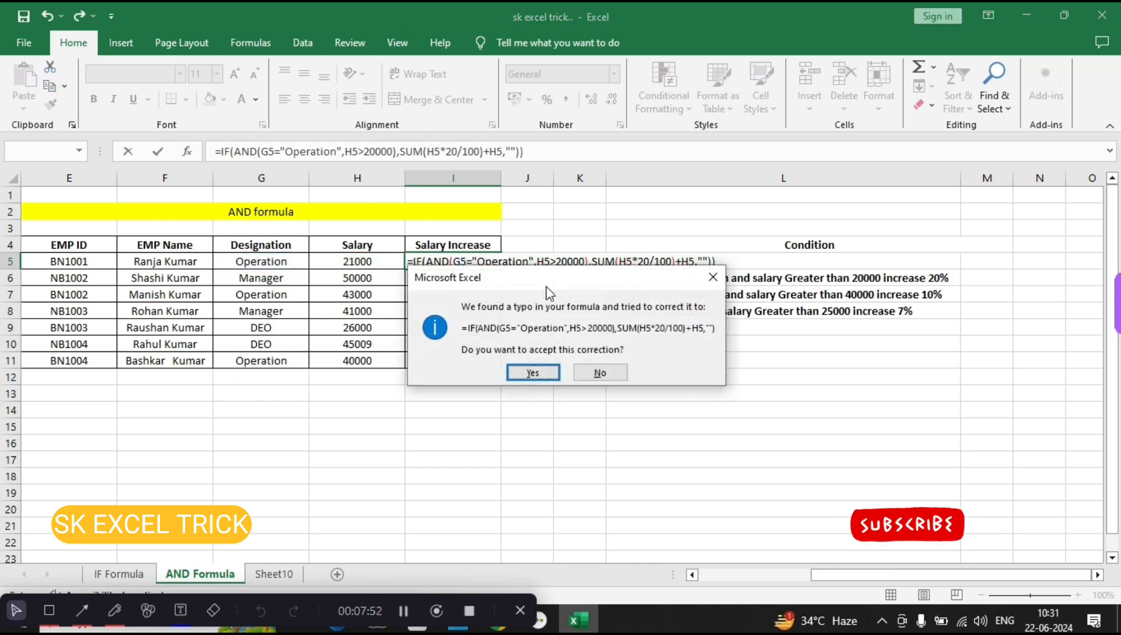
{"action": "left_click", "coordinate": [525, 374]}
{"action": "left_click", "coordinate": [480, 266]}
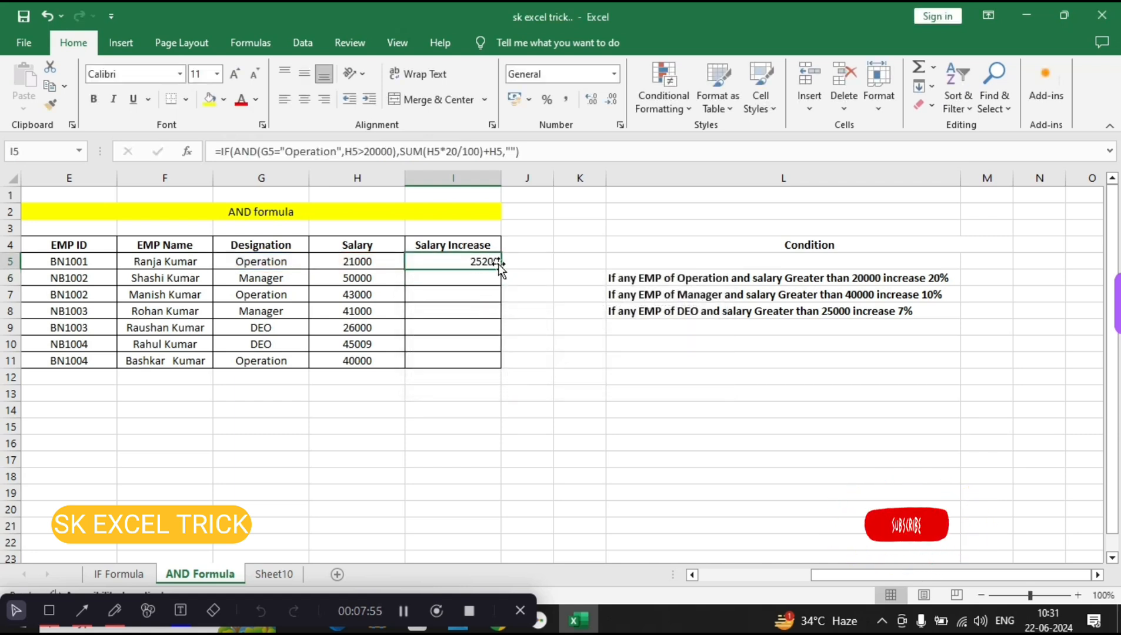
{"action": "double_click", "coordinate": [501, 270]}
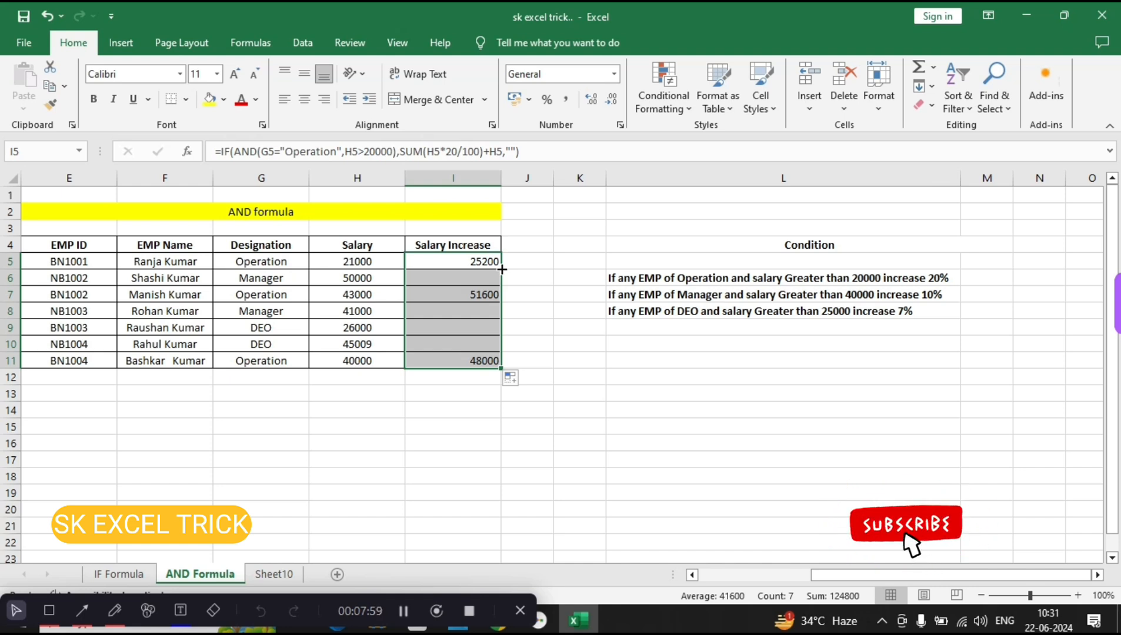
Step: Check the designation, salary and Salary Increase of the Operation employees in rows 5, 7 and 11 against the 20% condition
{"action": "left_click", "coordinate": [291, 266]}
{"action": "left_click", "coordinate": [367, 259]}
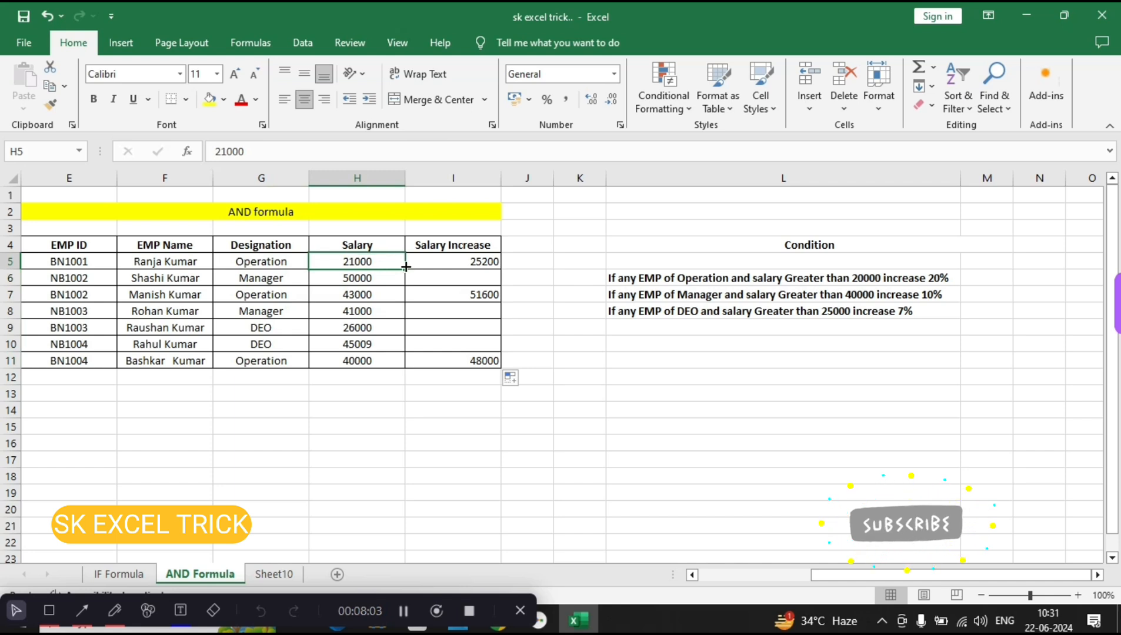
{"action": "left_click", "coordinate": [462, 263]}
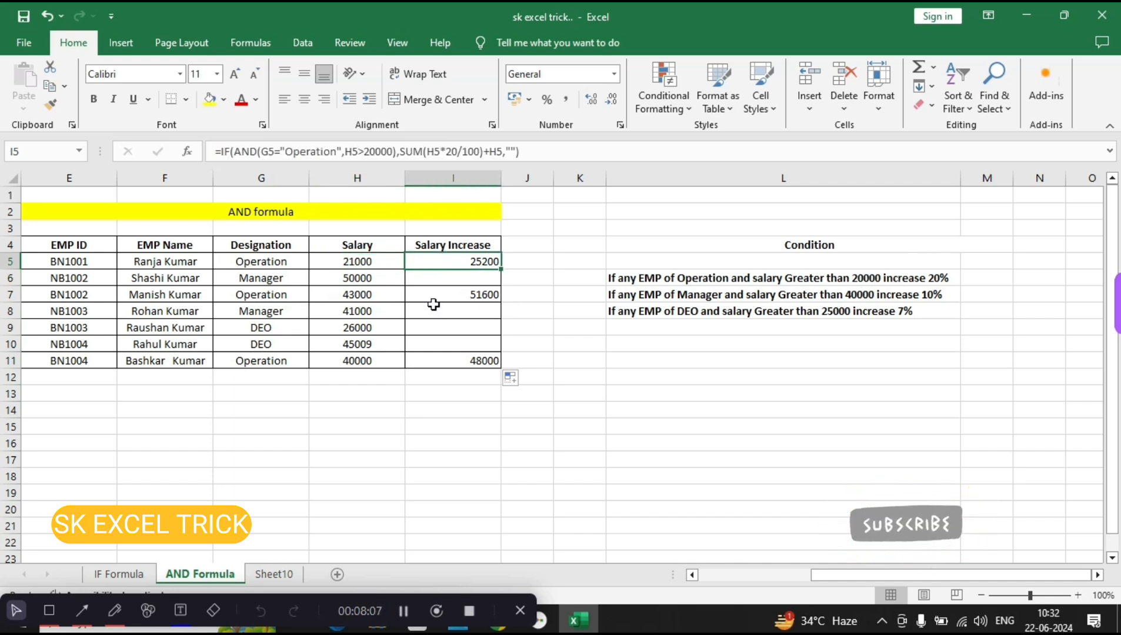
{"action": "left_click", "coordinate": [278, 298]}
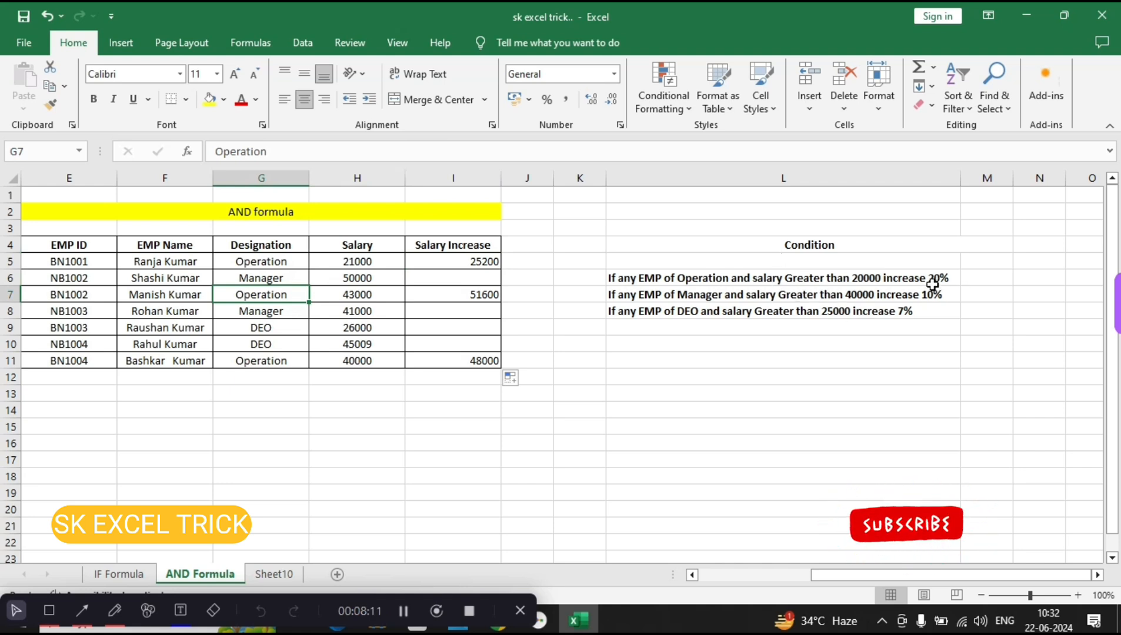
{"action": "left_click", "coordinate": [259, 361]}
{"action": "left_click", "coordinate": [339, 361]}
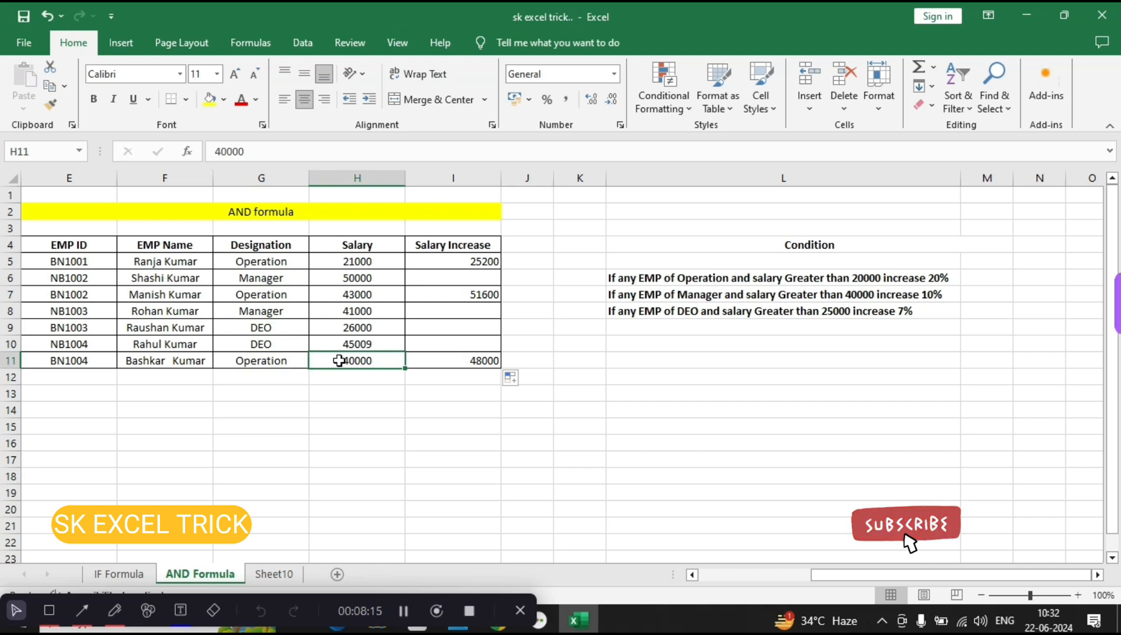
Step: Replace the "" ending of the I5 formula with two nested, comma-separated copies of its IF(AND(G5="Operation",H5>20000),SUM(H5*20/100)+H5 part
{"action": "left_click", "coordinate": [475, 259]}
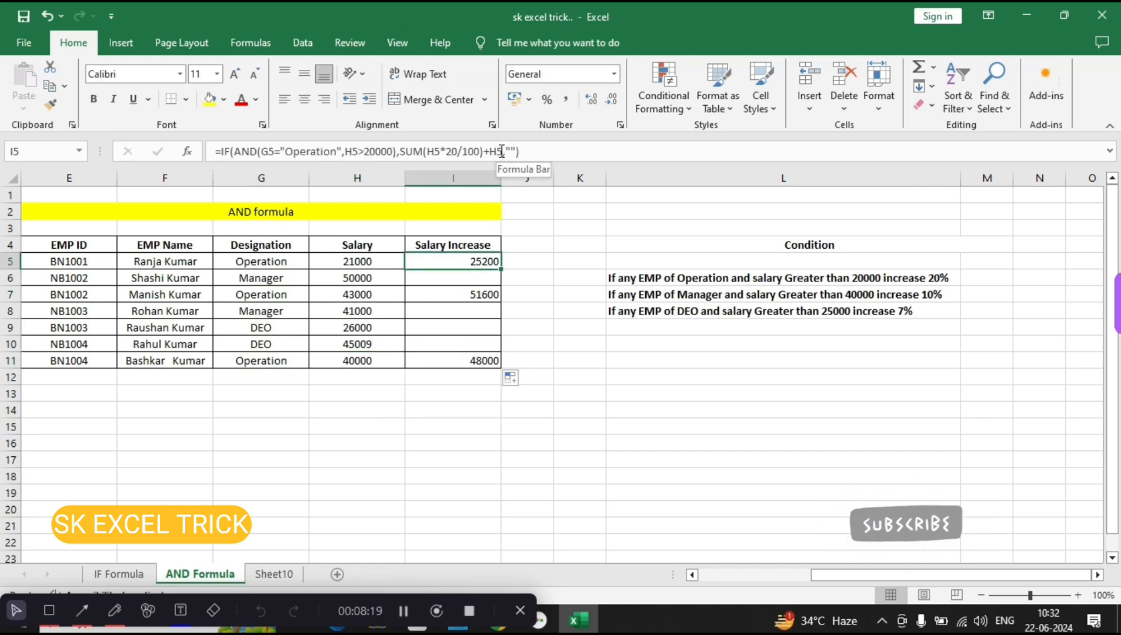
{"action": "left_click_drag", "start_coordinate": [502, 151], "coordinate": [223, 150]}
{"action": "key", "text": "ctrl+c"}
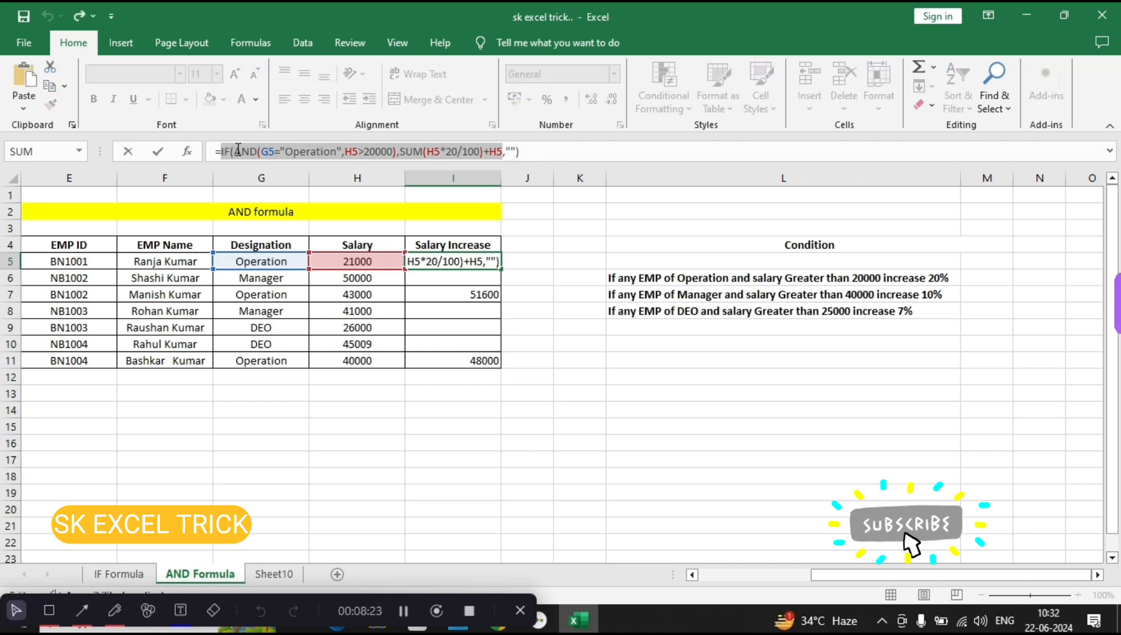
{"action": "left_click", "coordinate": [537, 153]}
{"action": "key", "text": "BackSpace"}
{"action": "key", "text": "BackSpace"}
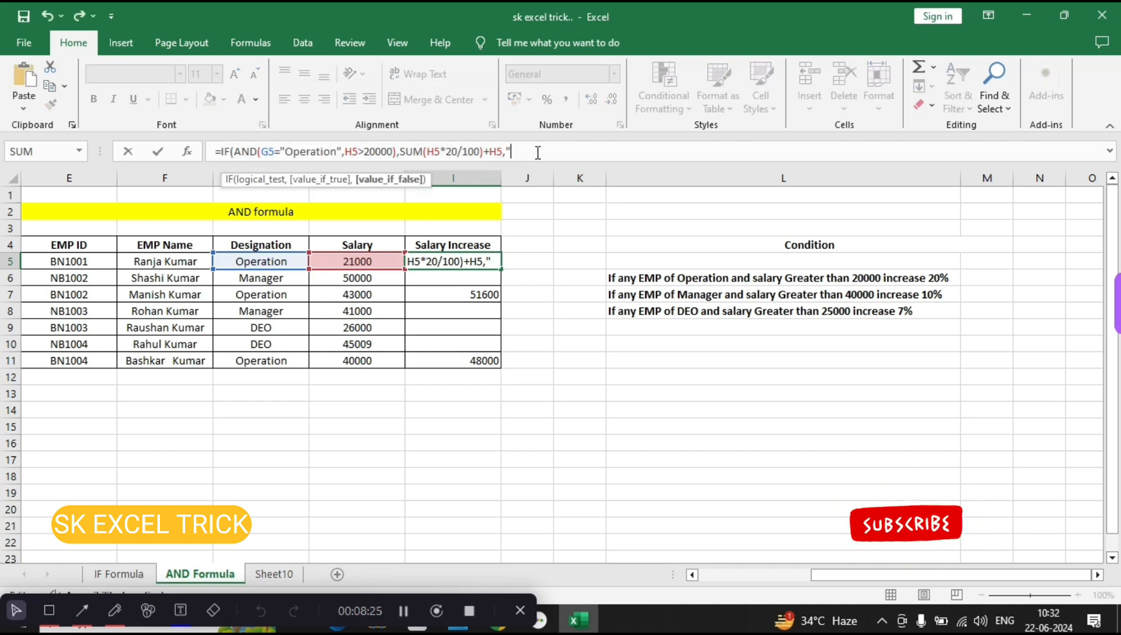
{"action": "key", "text": "ctrl+v"}
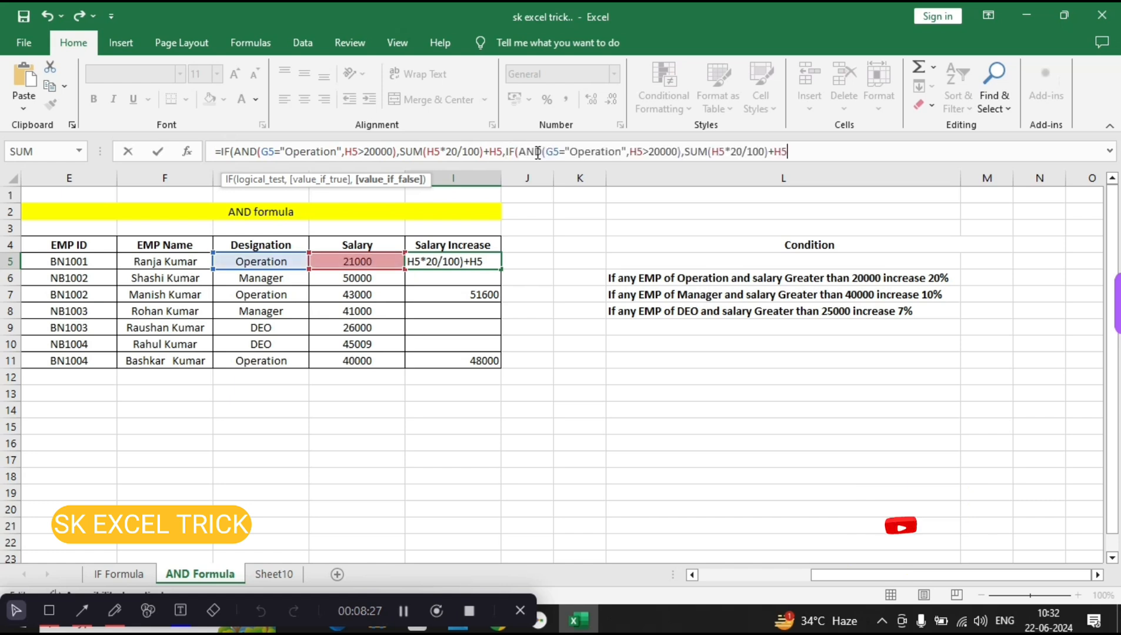
{"action": "type", "text": ","}
{"action": "key", "text": "ctrl+v"}
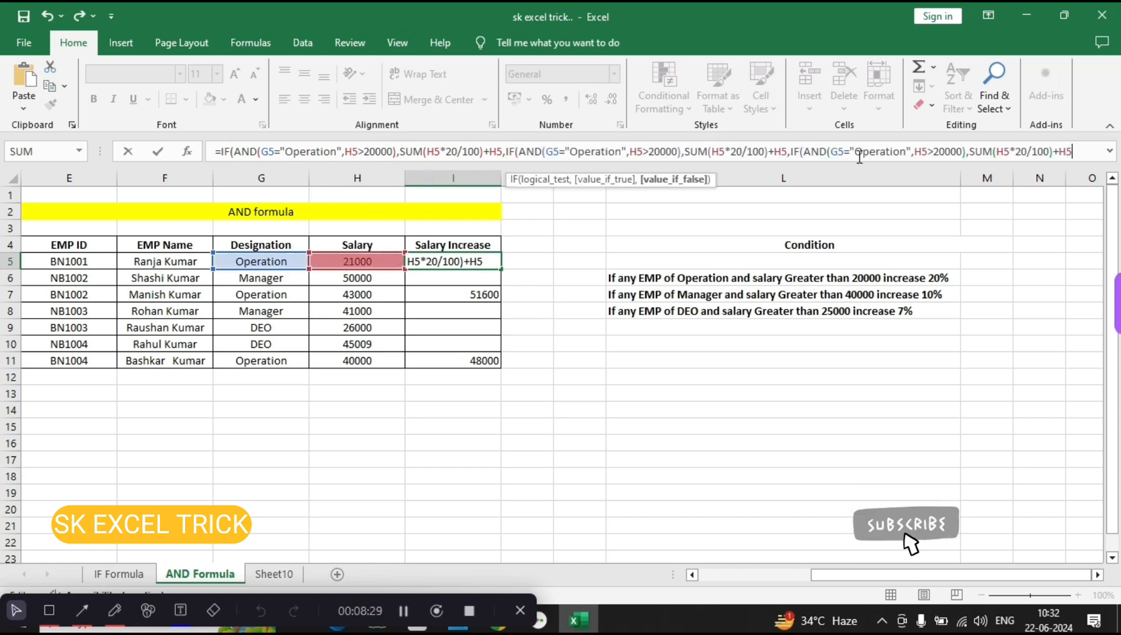
Step: Change the designation tested in the second IF of the I5 formula to "manager"
{"action": "left_click", "coordinate": [621, 153]}
{"action": "key", "text": "BackSpace"}
{"action": "key", "text": "BackSpace"}
{"action": "key", "text": "BackSpace"}
{"action": "key", "text": "BackSpace"}
{"action": "key", "text": "BackSpace"}
{"action": "key", "text": "BackSpace"}
{"action": "key", "text": "BackSpace"}
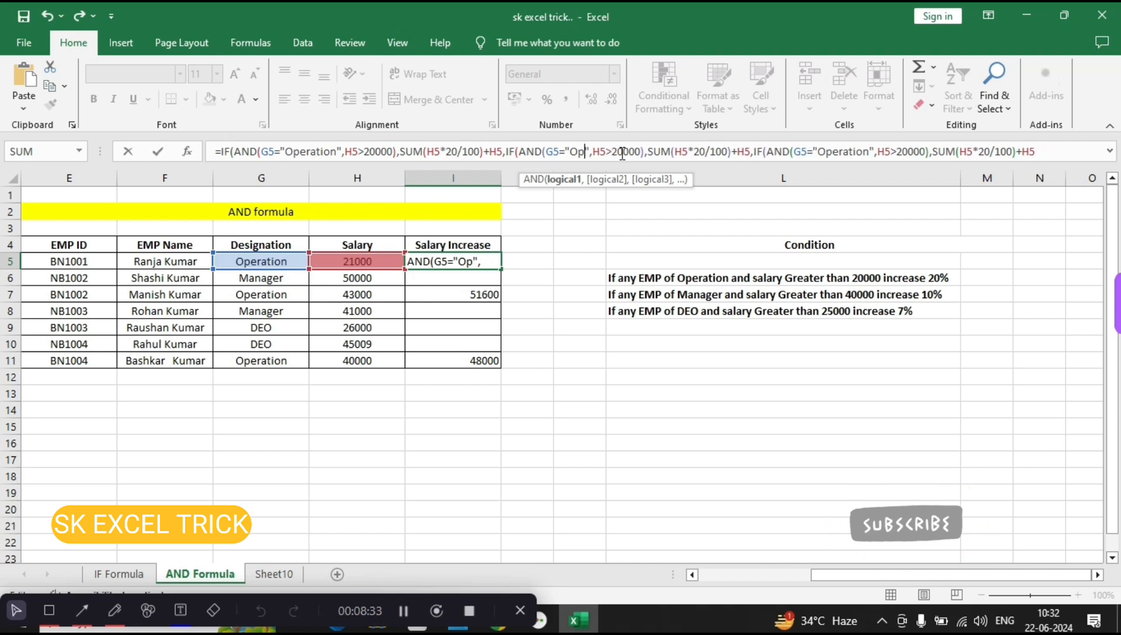
{"action": "key", "text": "BackSpace"}
{"action": "key", "text": "BackSpace"}
{"action": "type", "text": "man"}
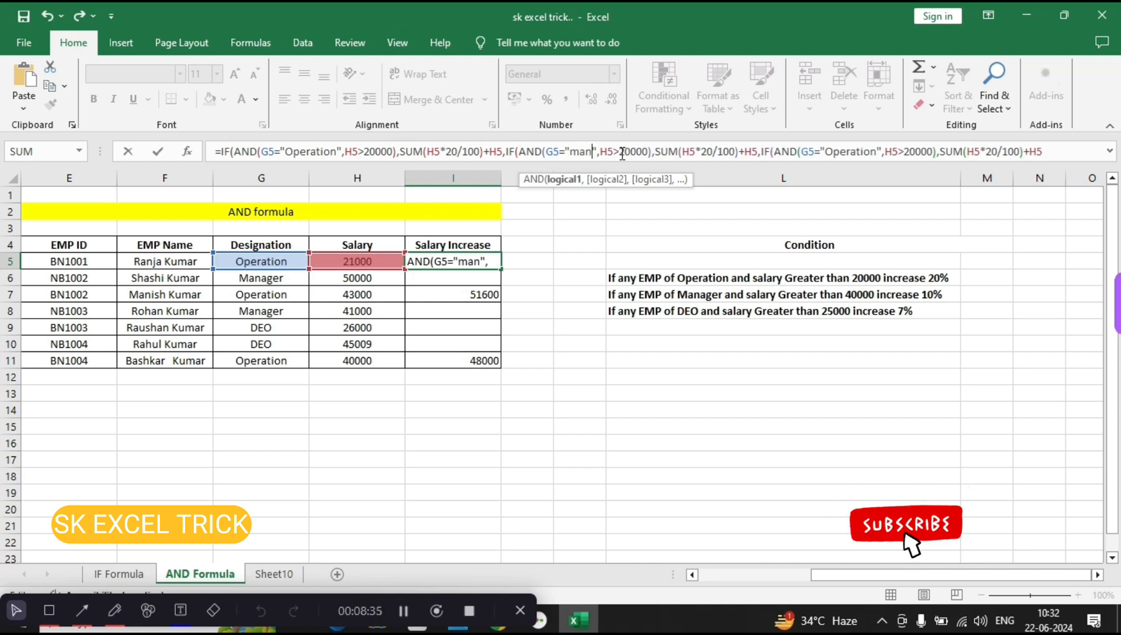
{"action": "type", "text": "ager"}
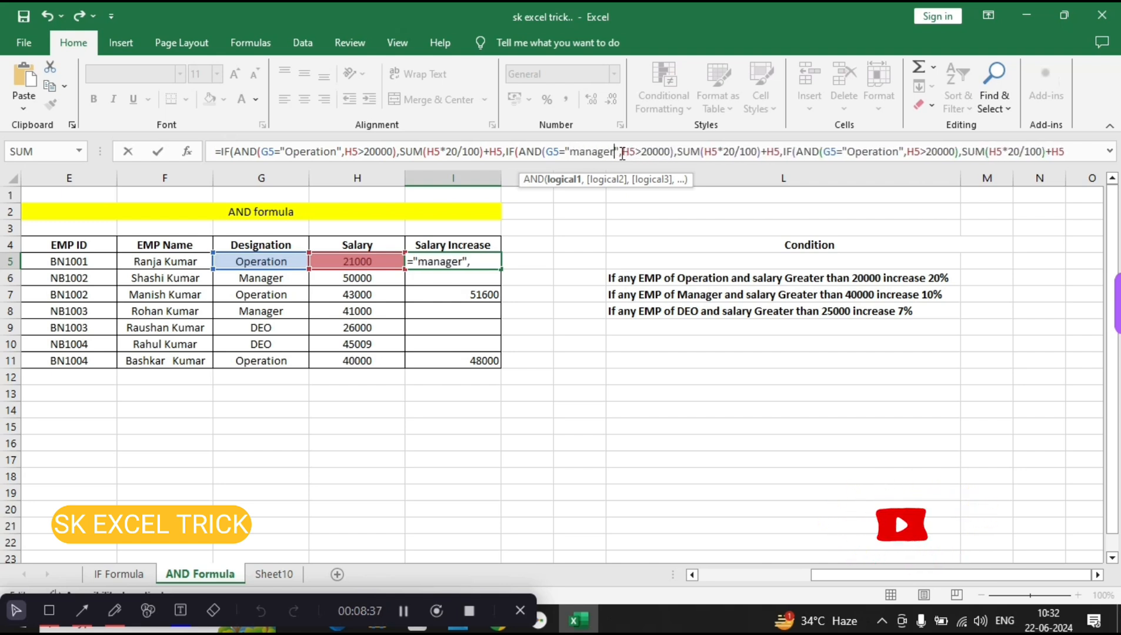
Step: Set the manager condition in the I5 formula to H5>40000 and its increase to H5*10/100
{"action": "left_click", "coordinate": [671, 152]}
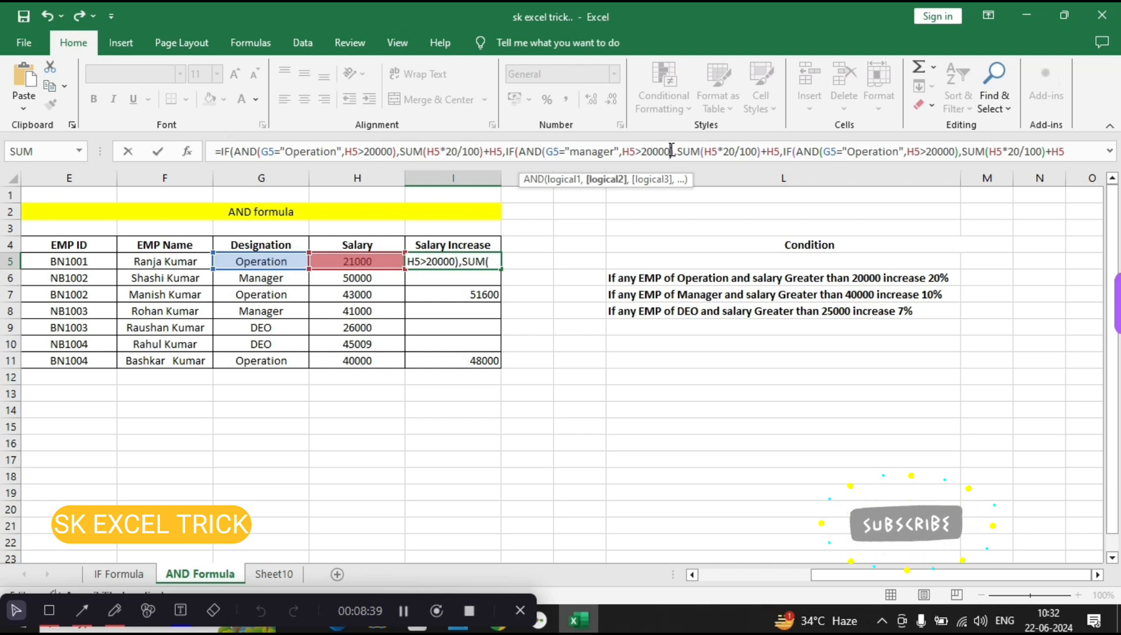
{"action": "key", "text": "BackSpace"}
{"action": "key", "text": "BackSpace"}
{"action": "key", "text": "BackSpace"}
{"action": "key", "text": "BackSpace"}
{"action": "key", "text": "BackSpace"}
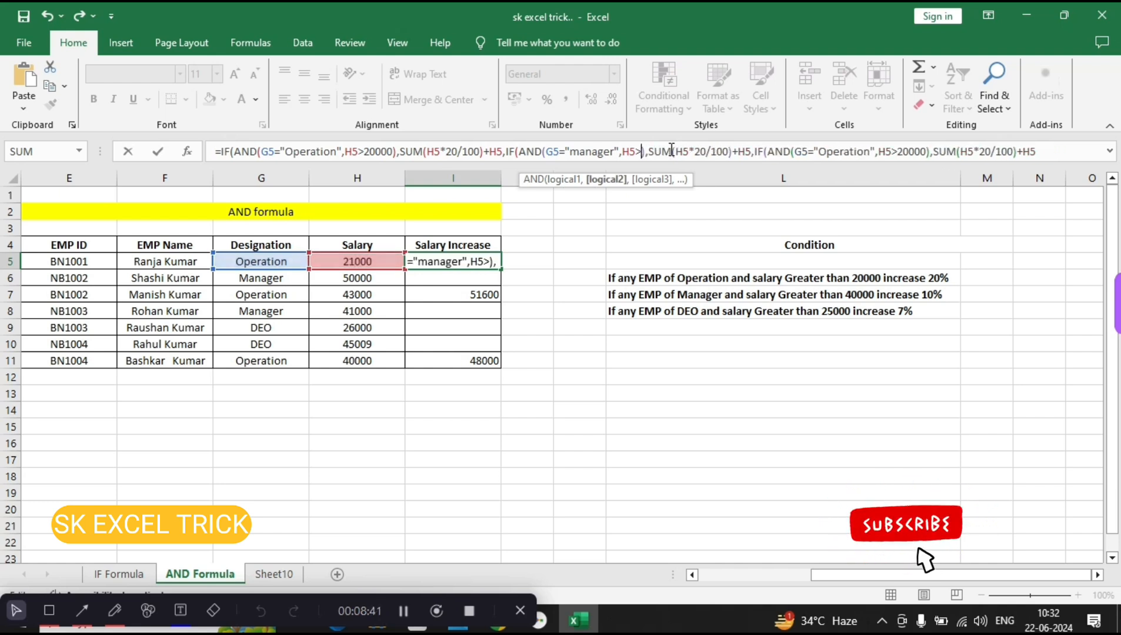
{"action": "type", "text": "40000"}
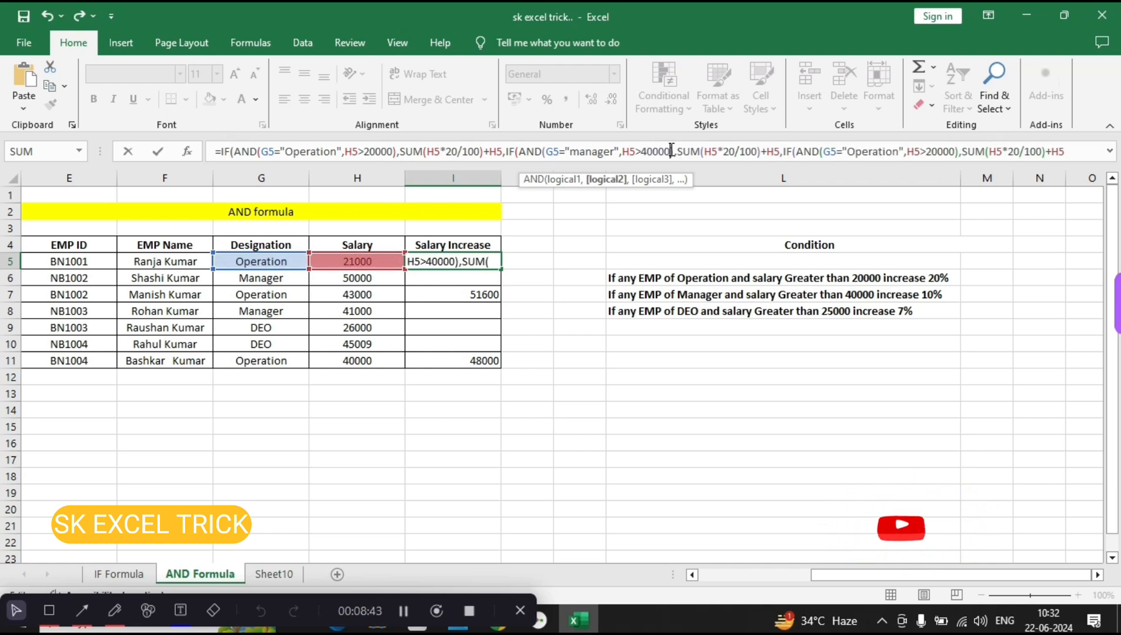
{"action": "left_click", "coordinate": [732, 152]}
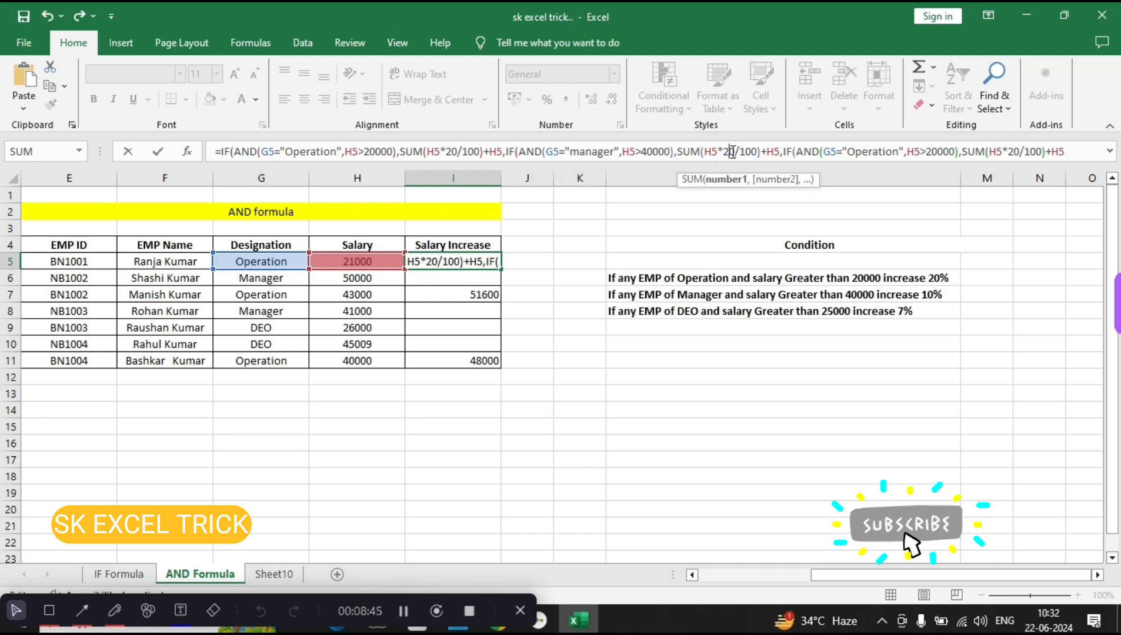
{"action": "key", "text": "BackSpace"}
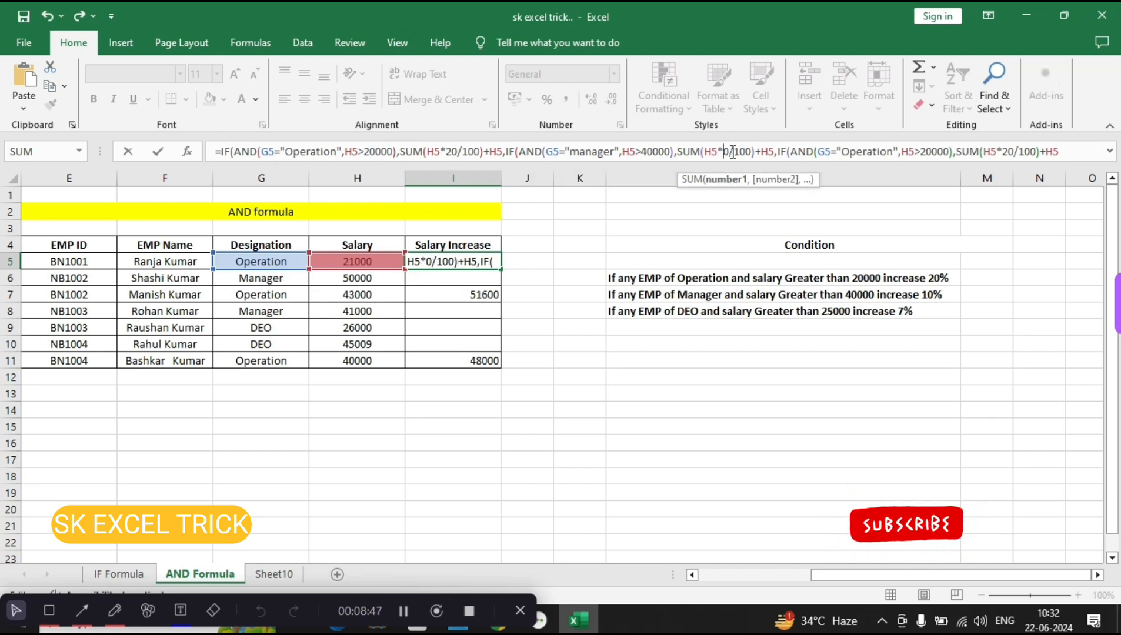
{"action": "type", "text": "1"}
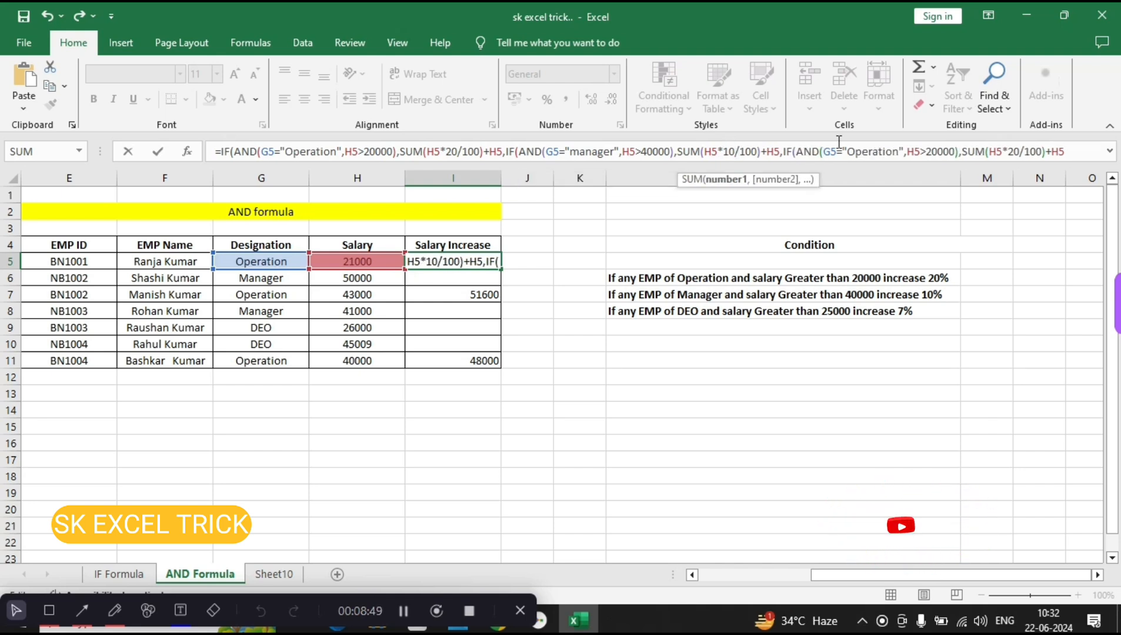
Step: Change the designation tested in the third IF of the I5 formula to "DEO"
{"action": "left_click", "coordinate": [899, 151]}
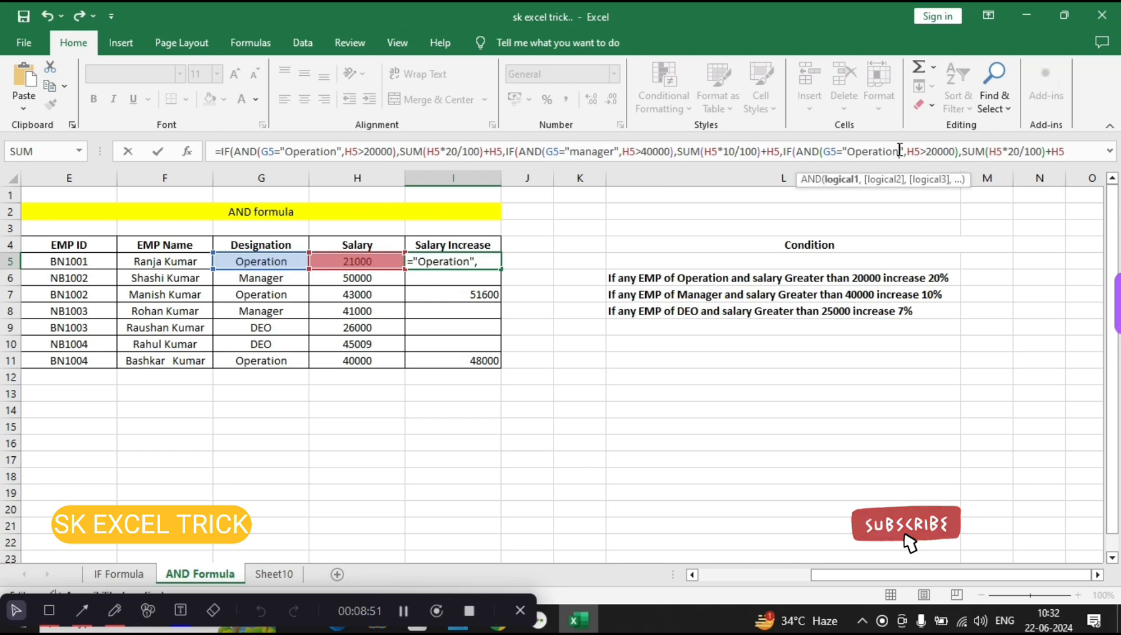
{"action": "key", "text": "BackSpace"}
{"action": "key", "text": "BackSpace"}
{"action": "key", "text": "BackSpace"}
{"action": "key", "text": "BackSpace"}
{"action": "key", "text": "BackSpace"}
{"action": "key", "text": "BackSpace"}
{"action": "key", "text": "BackSpace"}
{"action": "key", "text": "BackSpace"}
{"action": "key", "text": "BackSpace"}
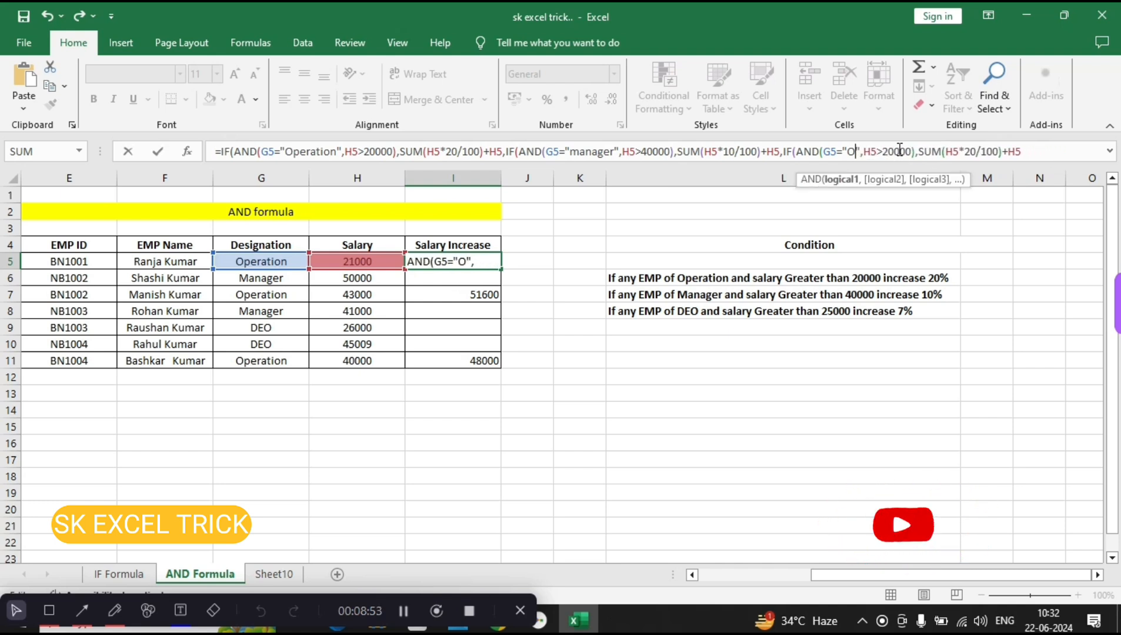
{"action": "type", "text": "DEO"}
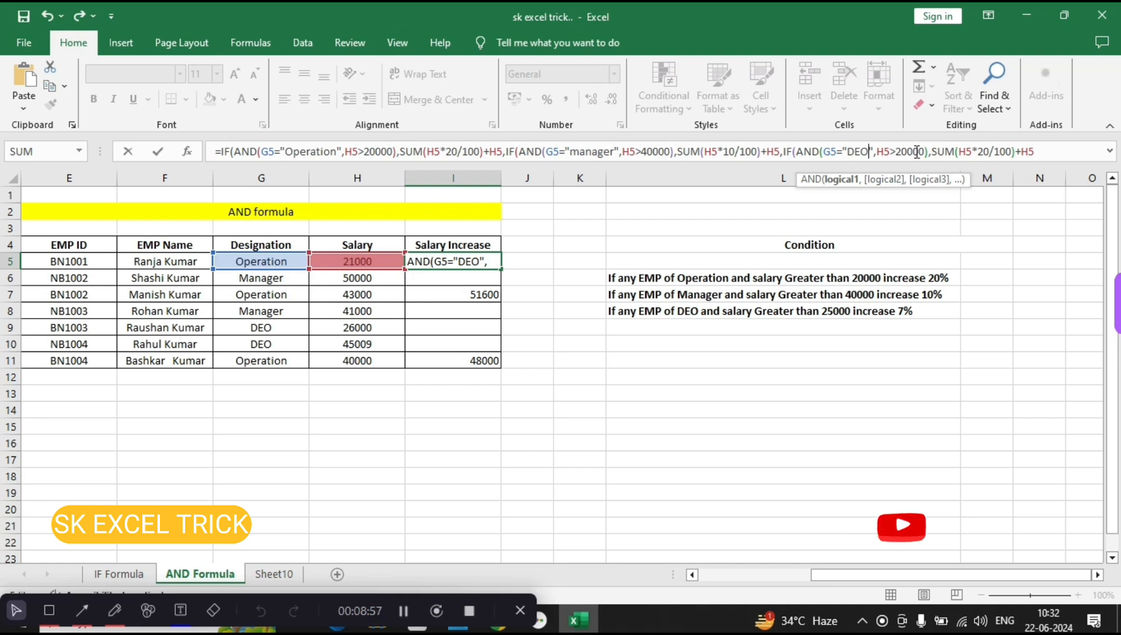
Step: Set the DEO condition in the I5 formula to H5>25000 and its increase to H5*7/100
{"action": "left_click", "coordinate": [924, 151]}
{"action": "key", "text": "BackSpace"}
{"action": "key", "text": "BackSpace"}
{"action": "key", "text": "BackSpace"}
{"action": "key", "text": "BackSpace"}
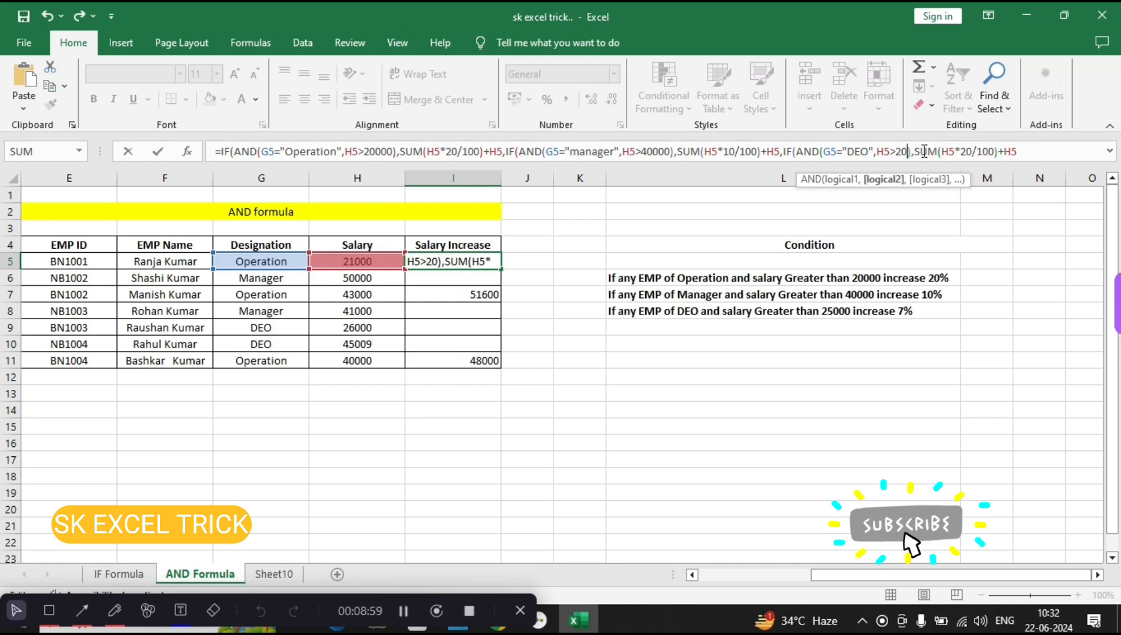
{"action": "type", "text": "5000"}
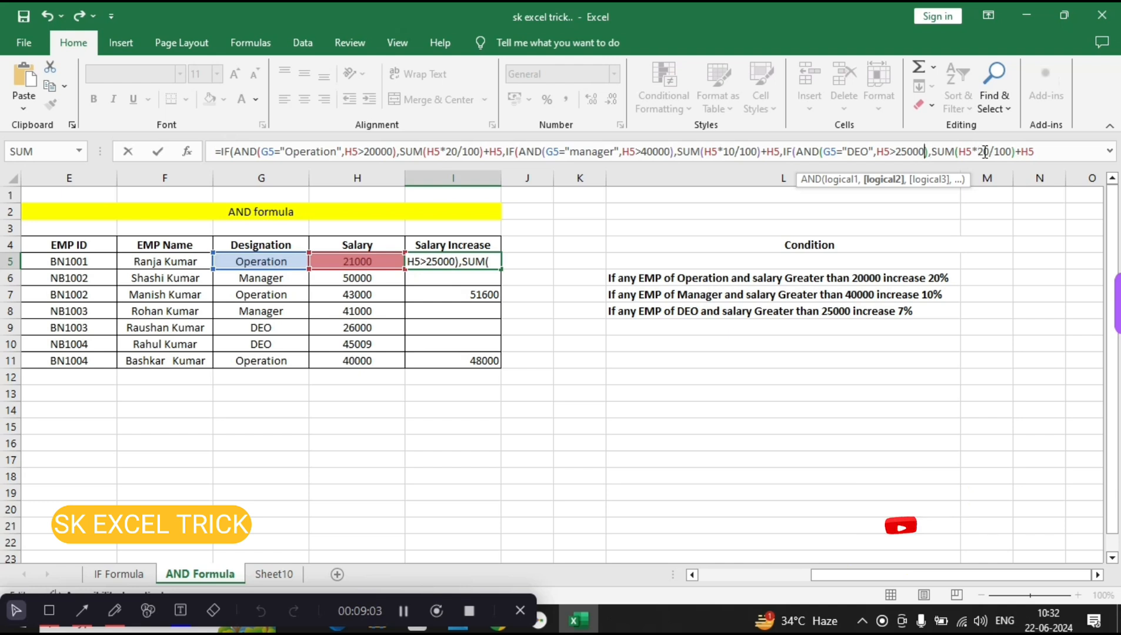
{"action": "left_click", "coordinate": [988, 151]}
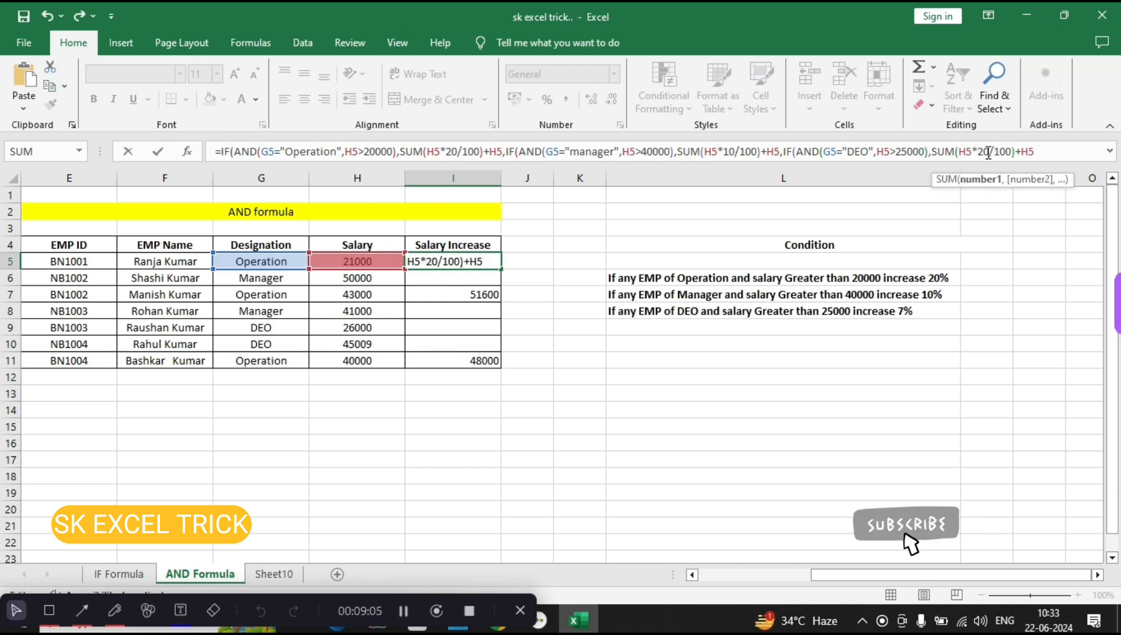
{"action": "key", "text": "BackSpace"}
{"action": "key", "text": "BackSpace"}
{"action": "type", "text": "7"}
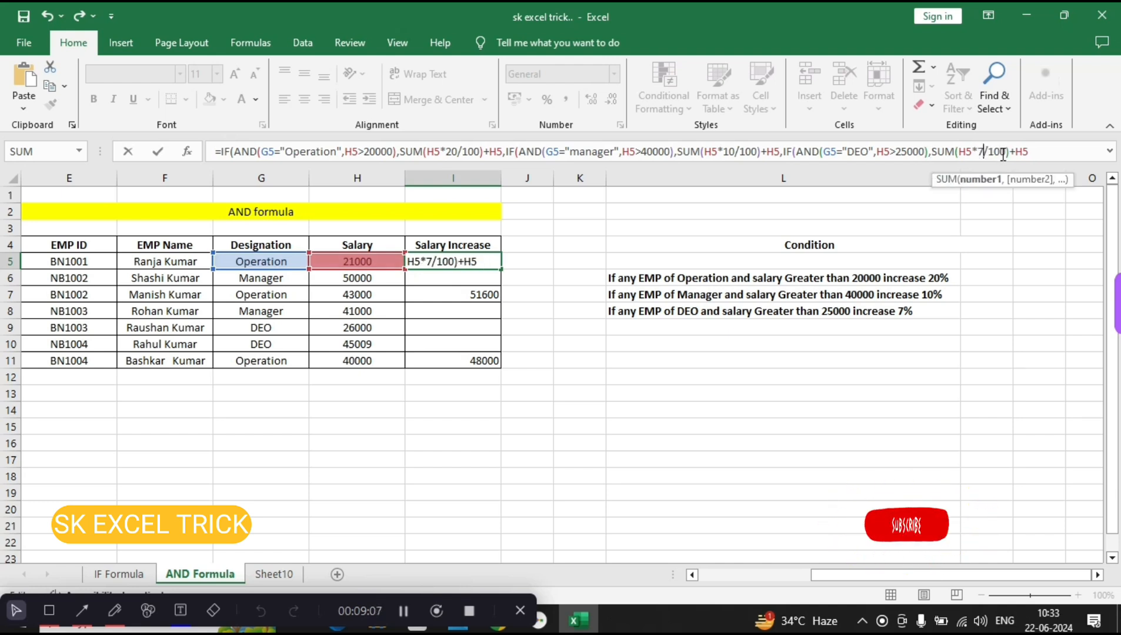
Step: Finish the nested I5 formula with "" as the last value if false, close all IFs, and fill it down to I11
{"action": "left_click", "coordinate": [1034, 152]}
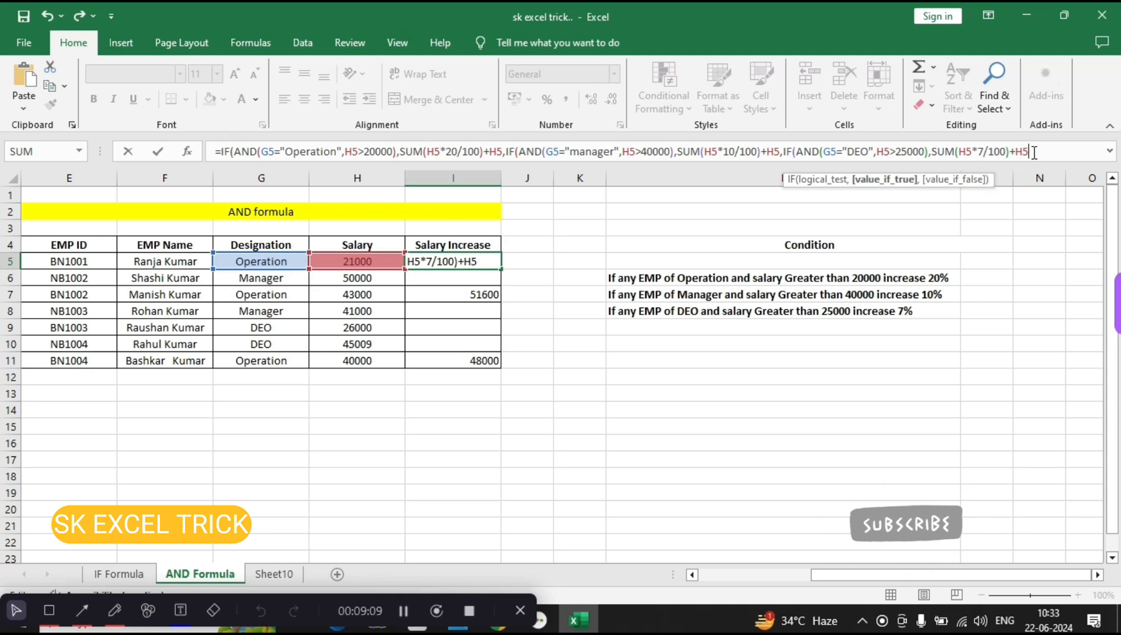
{"action": "type", "text": ","}
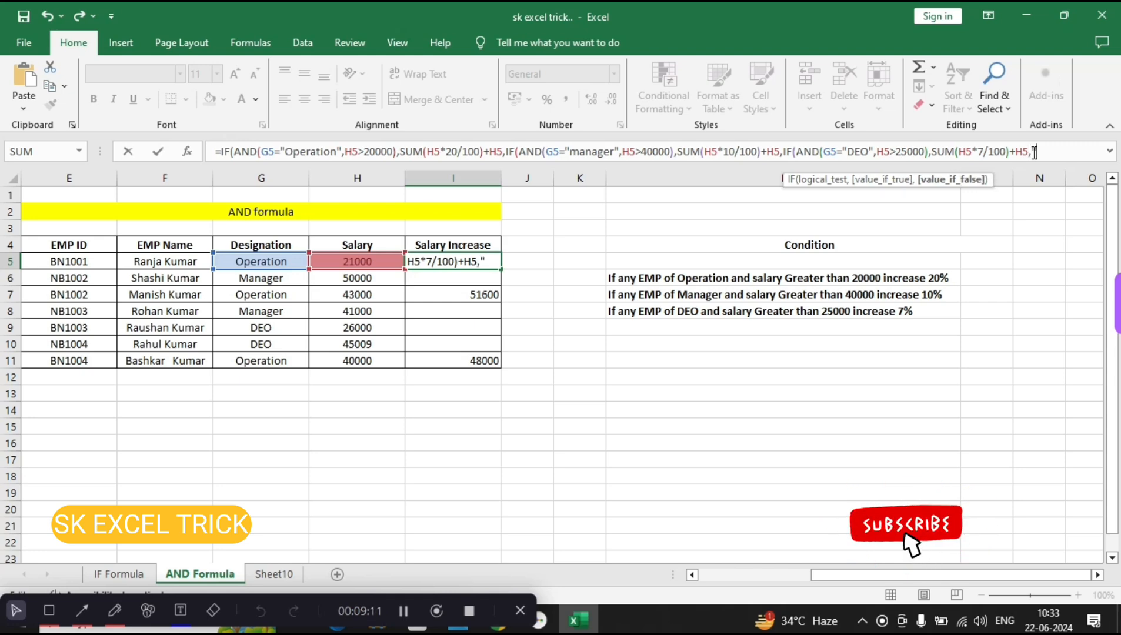
{"action": "type", "text": "\"\"))"}
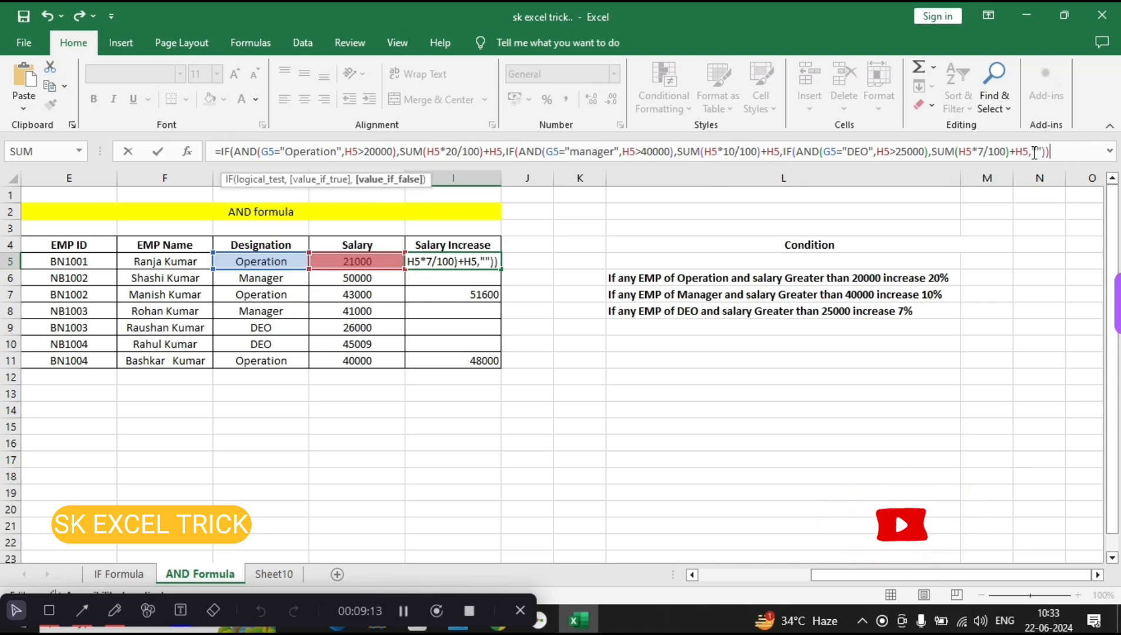
{"action": "key", "text": "Return"}
{"action": "key", "text": "Return"}
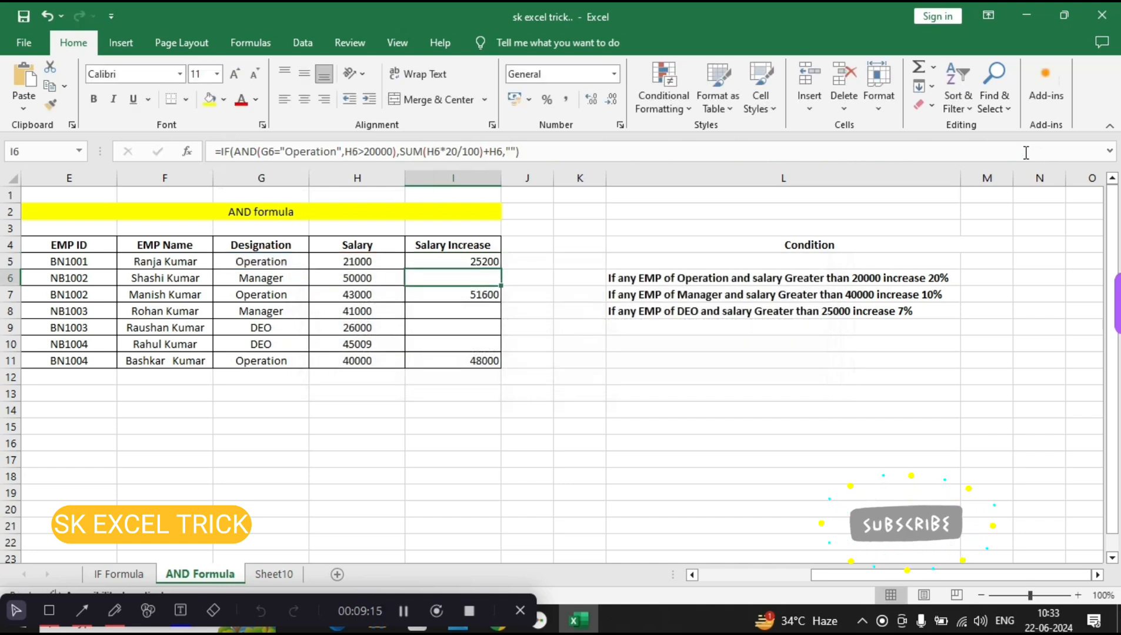
{"action": "left_click", "coordinate": [497, 263]}
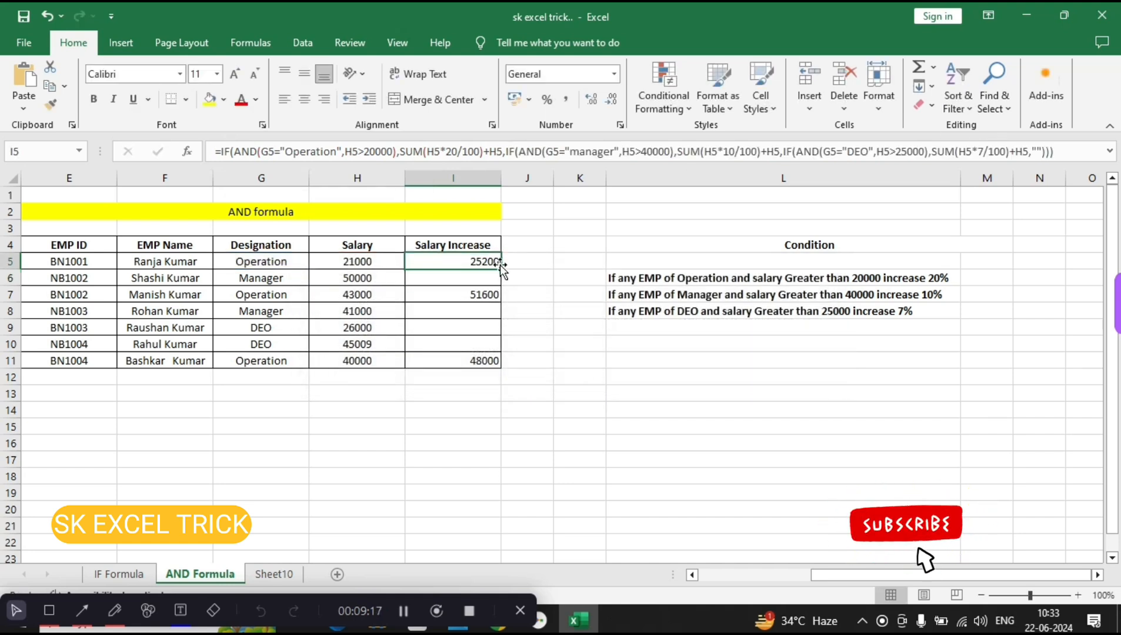
{"action": "double_click", "coordinate": [501, 269]}
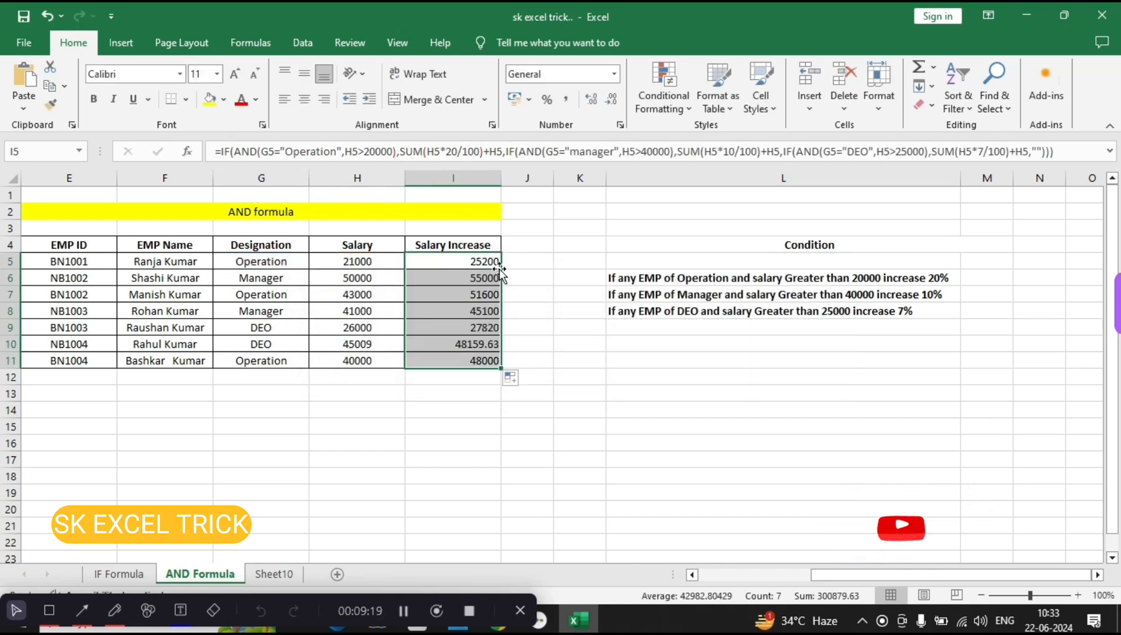
Step: Compare the Salary Increase results in I5:I11 with the conditions in L6:L8, then examine the Manager's designation and salary in row 6
{"action": "left_click_drag", "start_coordinate": [647, 277], "coordinate": [647, 312]}
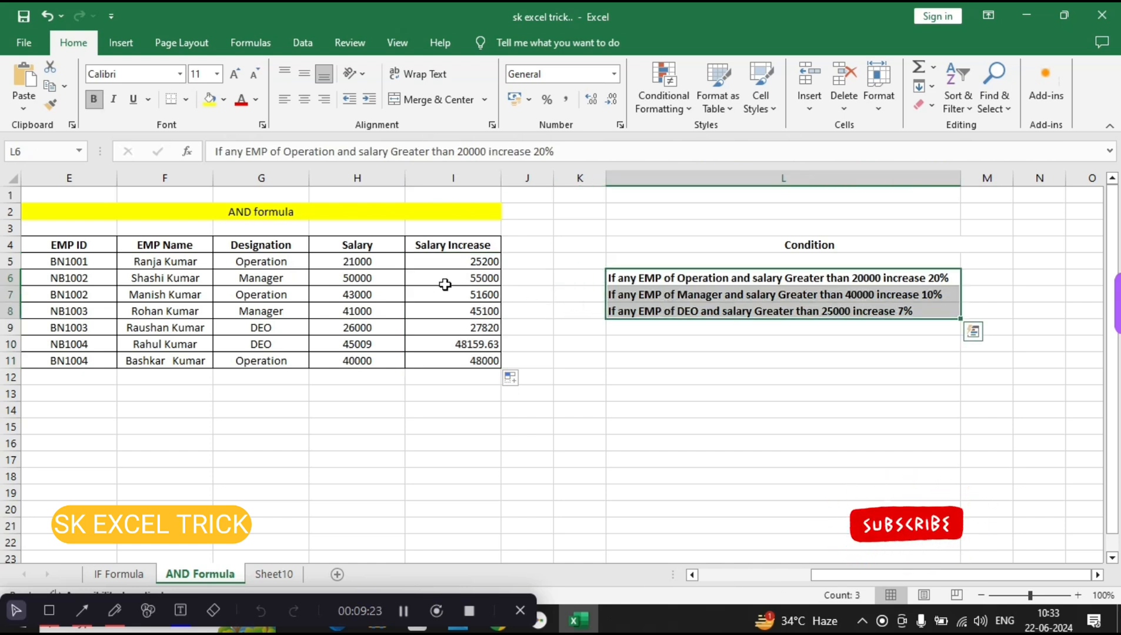
{"action": "left_click_drag", "start_coordinate": [460, 260], "coordinate": [463, 361]}
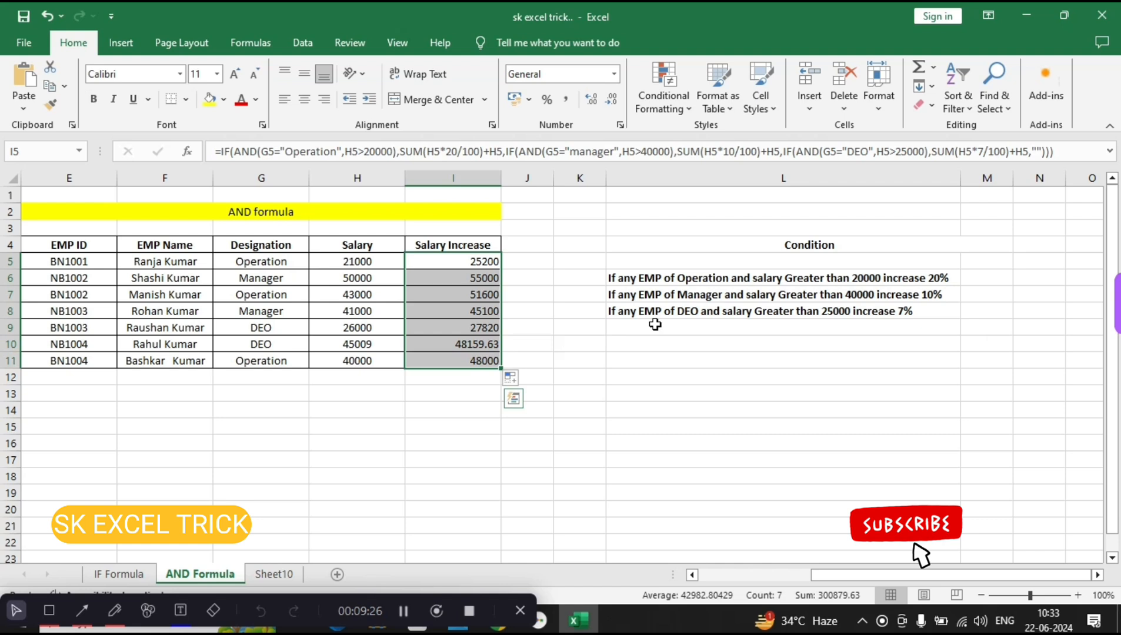
{"action": "left_click", "coordinate": [742, 280]}
{"action": "left_click", "coordinate": [277, 279]}
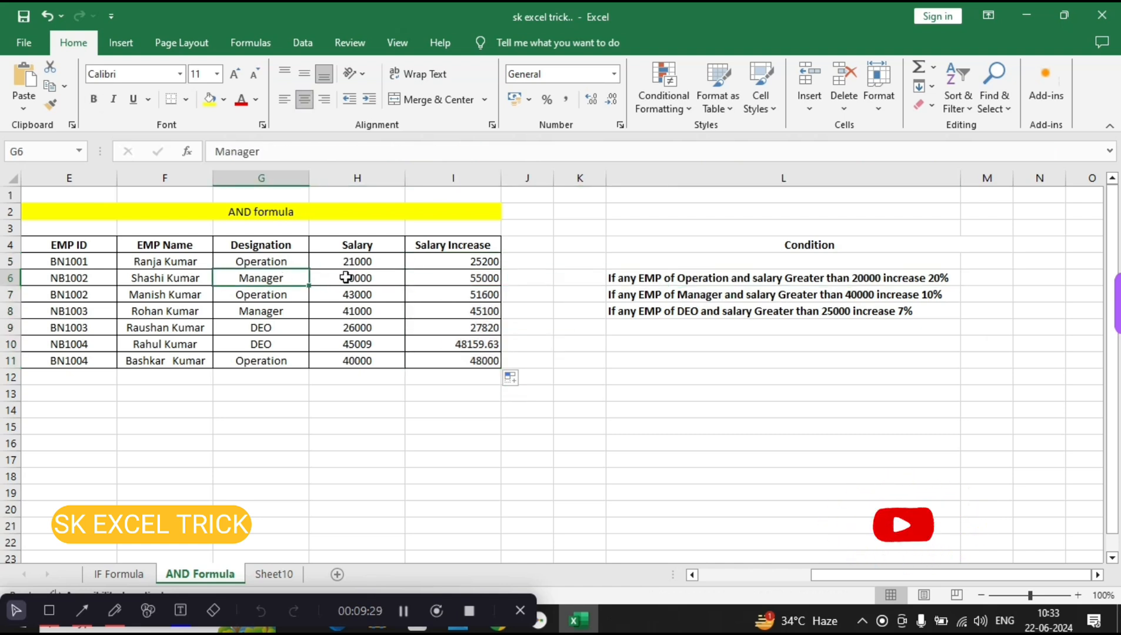
{"action": "left_click", "coordinate": [370, 277]}
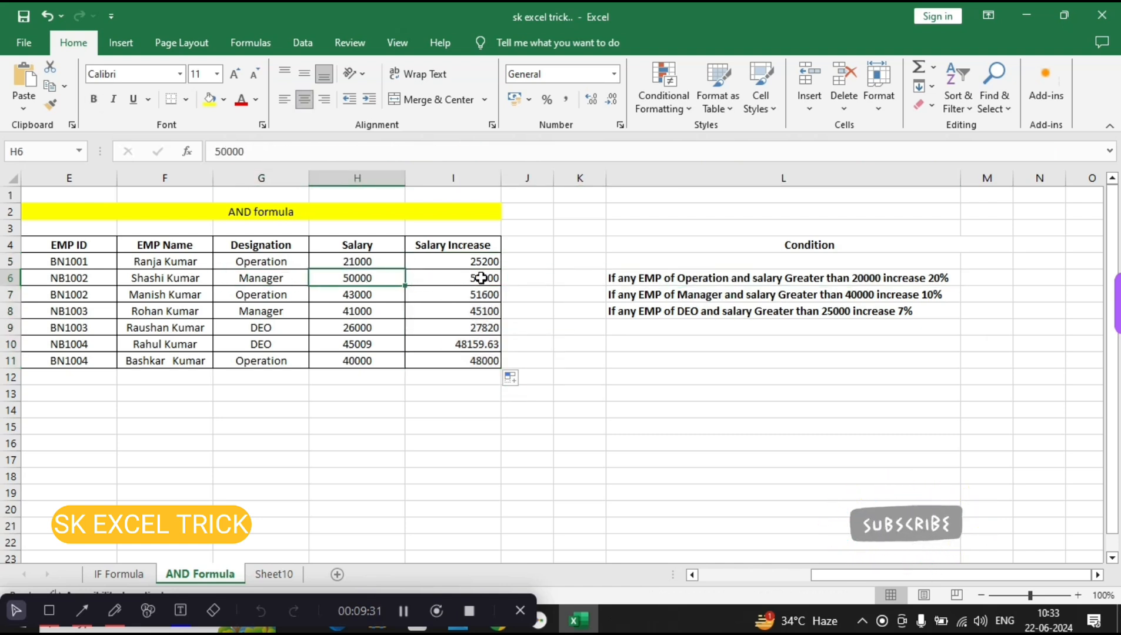